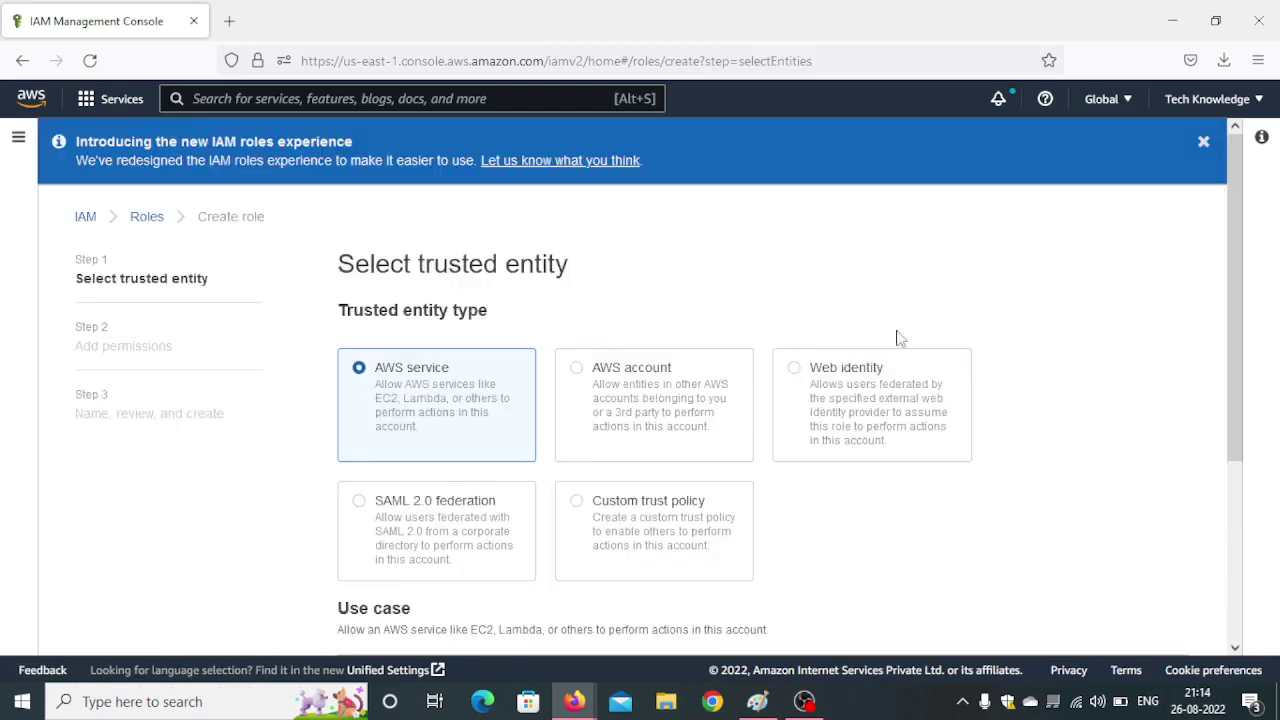
# Choose EC2 as the use case for the new role's AWS service trusted entity and continue to the permissions.
pyautogui.scroll(-2, 860, 222)
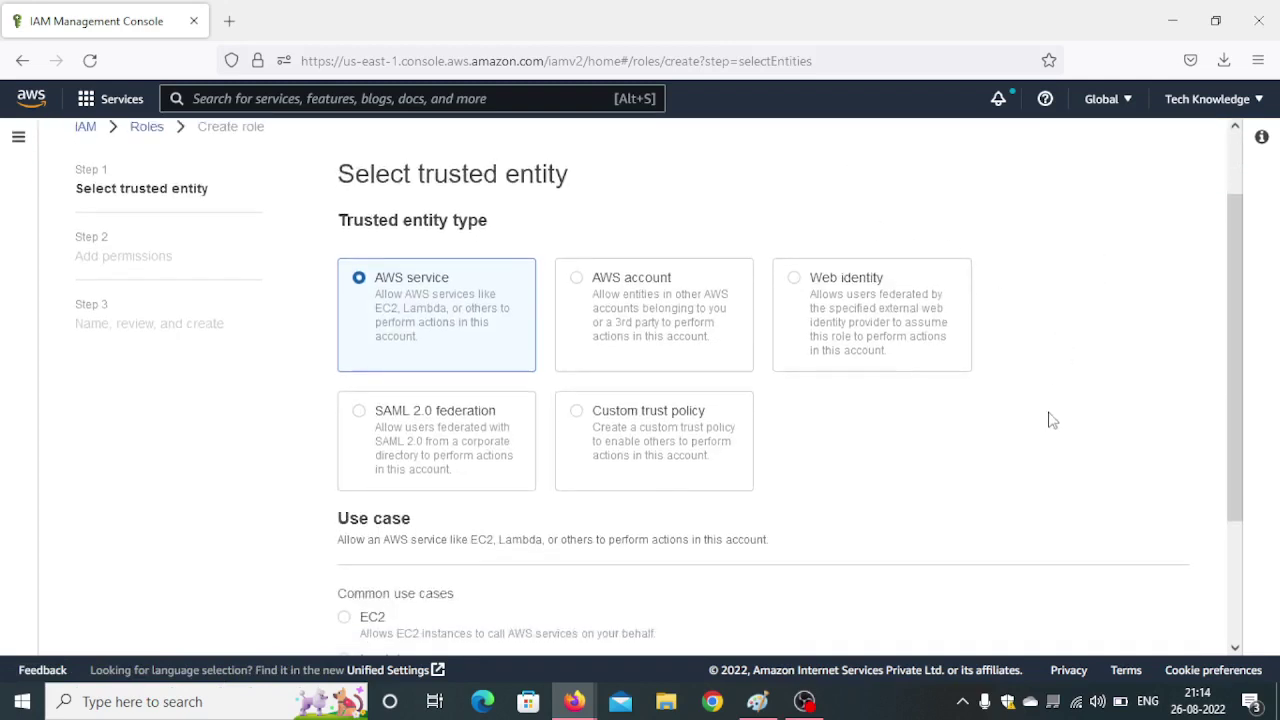
pyautogui.scroll(-3, 1050, 422)
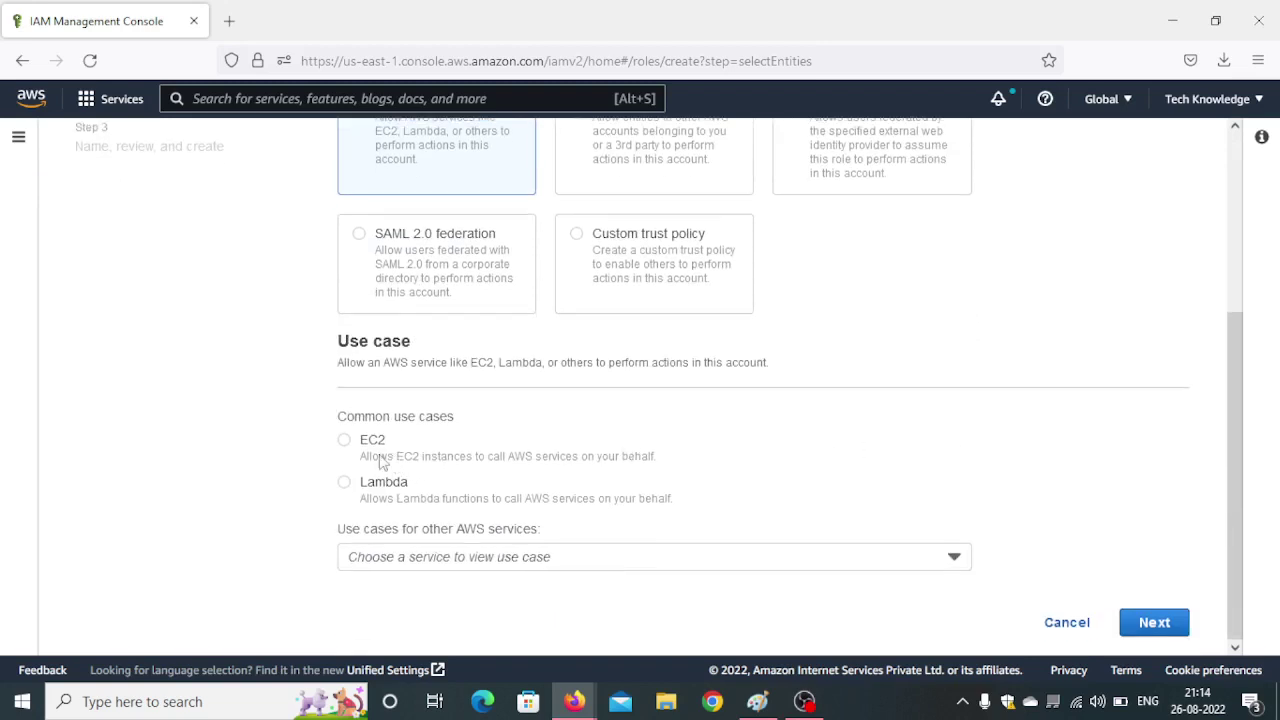
pyautogui.click(345, 444)
pyautogui.click(1155, 624)
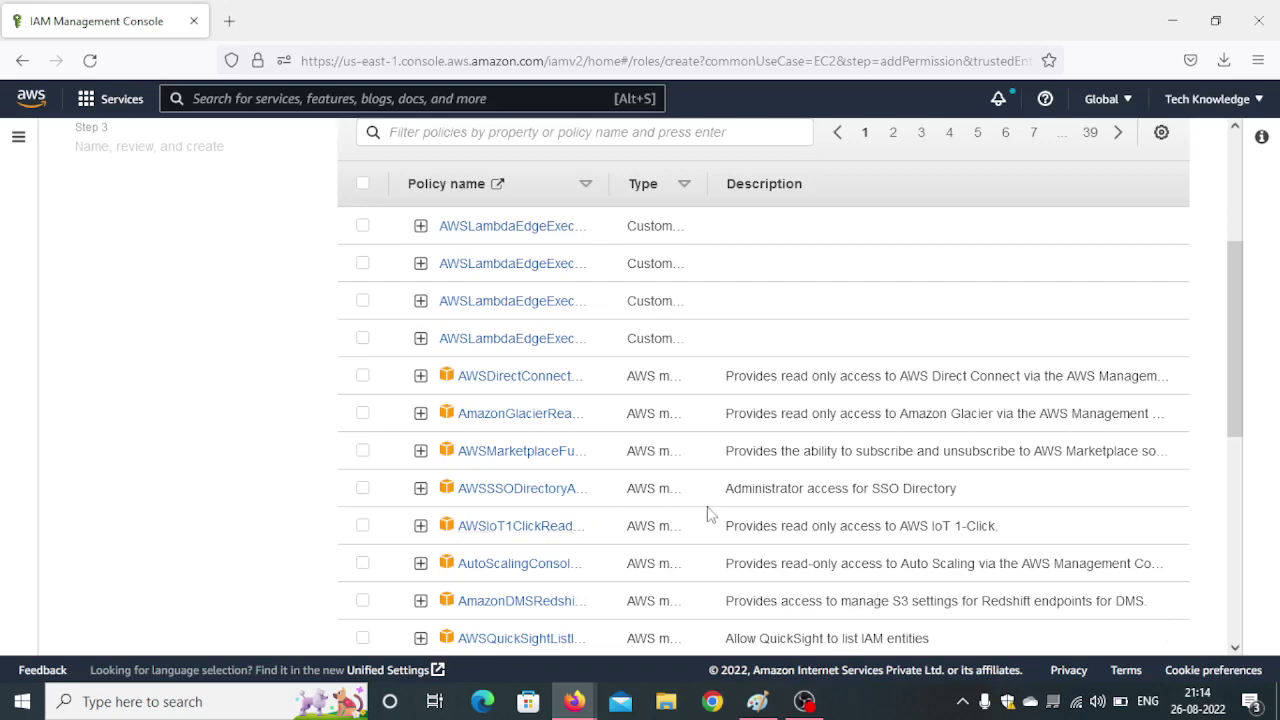
# Filter the permissions policies by "ssm" and widen the policy name column to show the full names.
pyautogui.scroll(-4, 734, 486)
pyautogui.scroll(8, 510, 250)
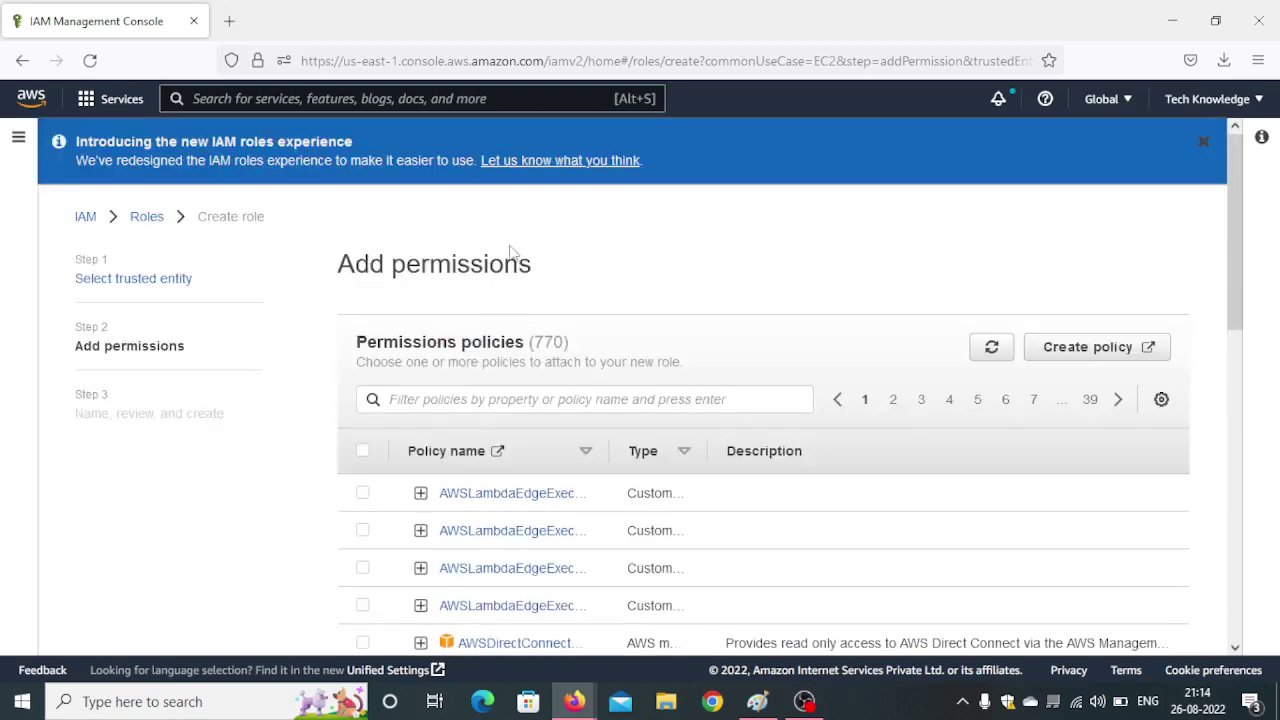
pyautogui.click(503, 400)
pyautogui.write('ss')
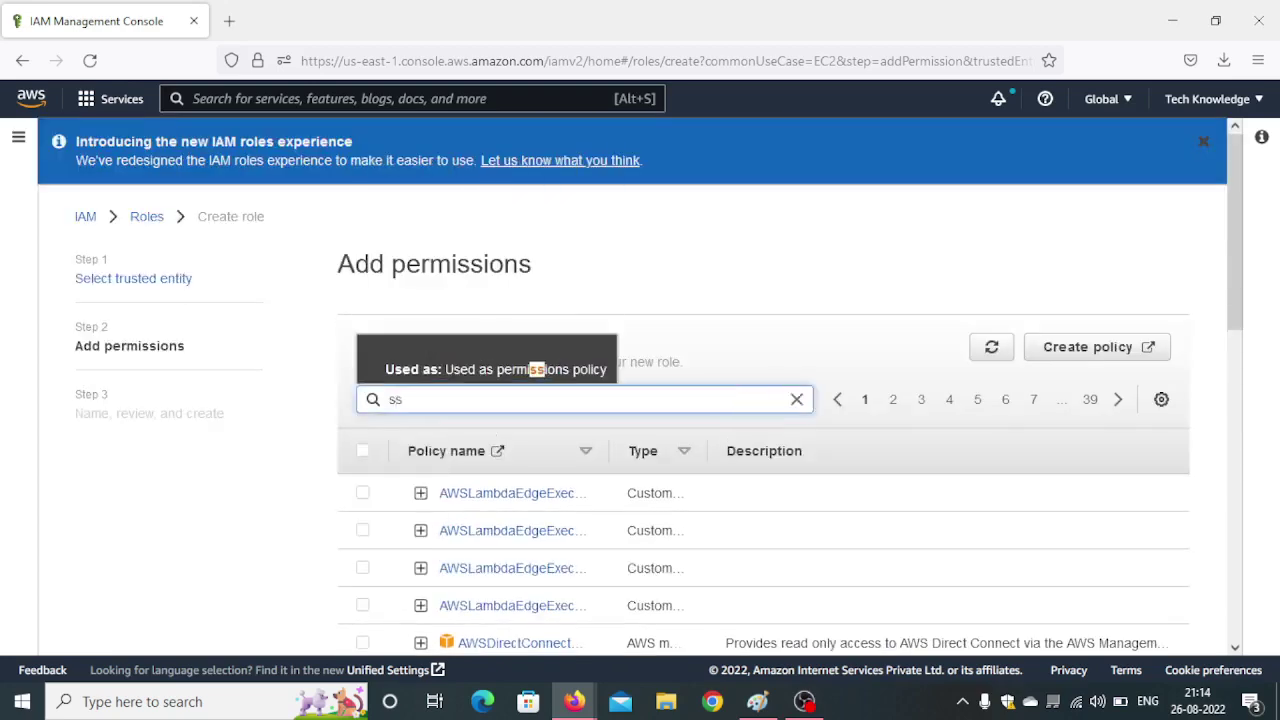
pyautogui.write('m')
pyautogui.press('Return')
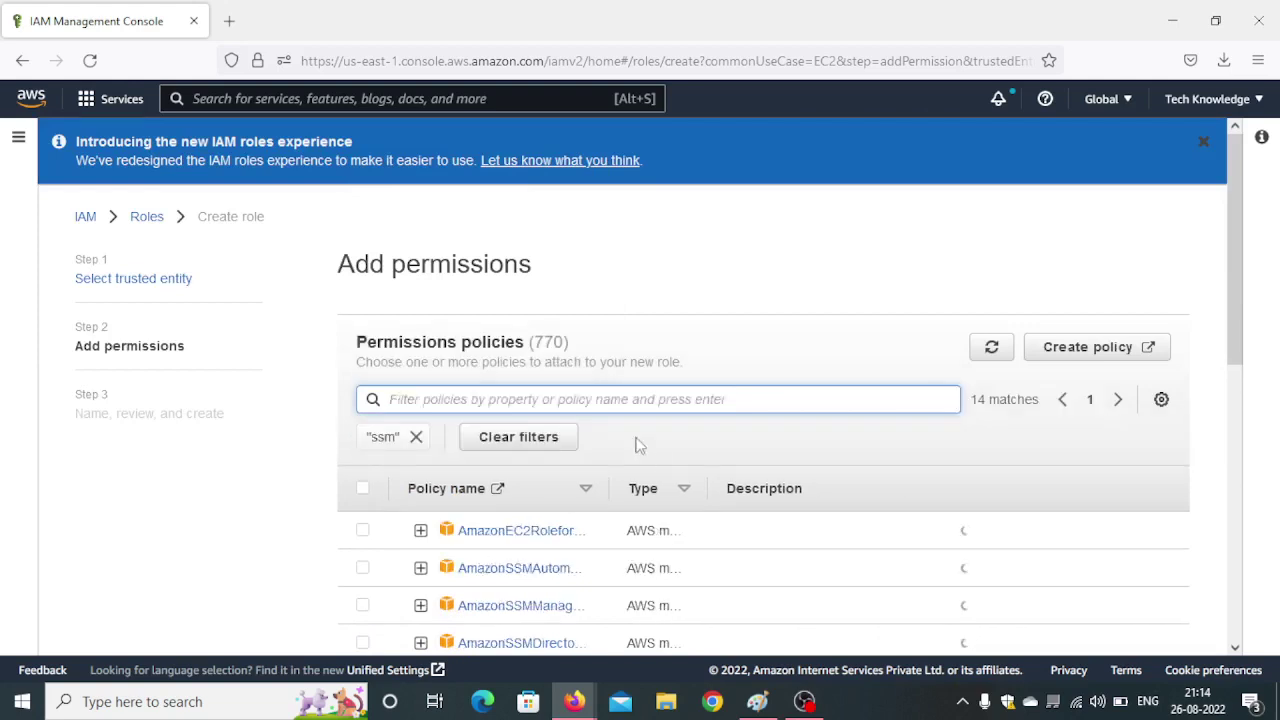
pyautogui.scroll(-1, 725, 437)
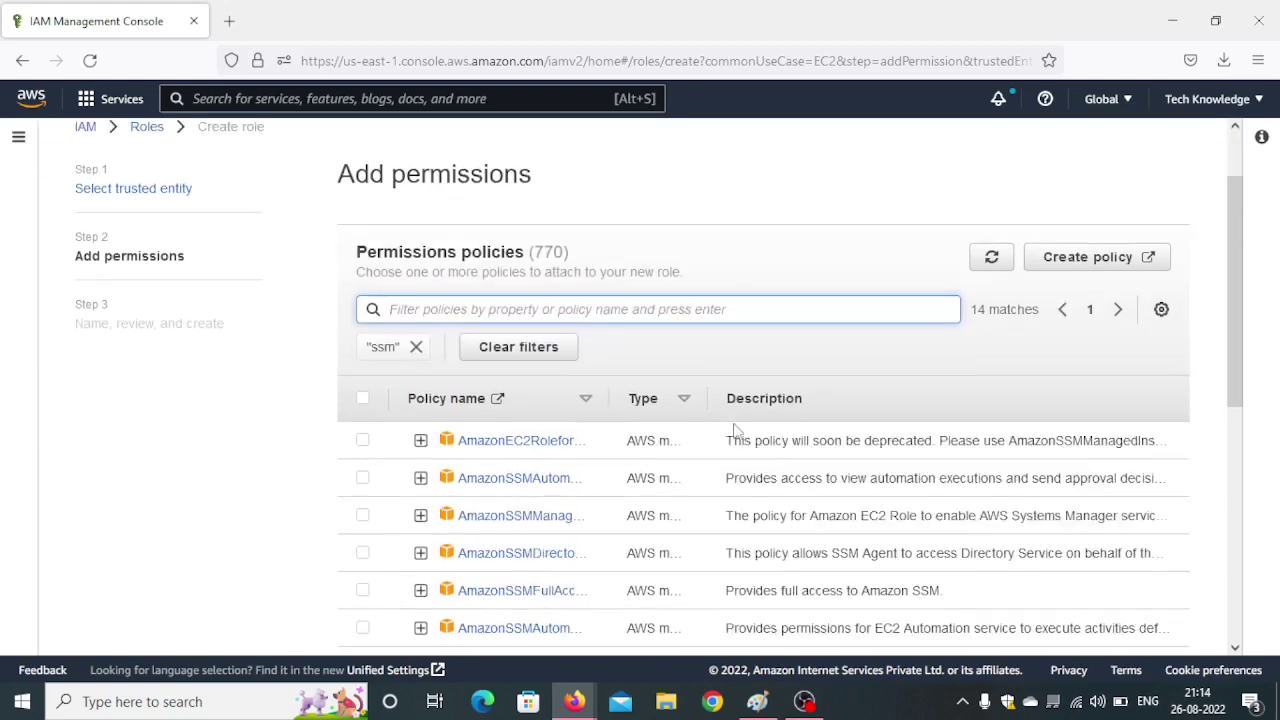
pyautogui.moveTo(610, 405); pyautogui.dragTo(781, 432)
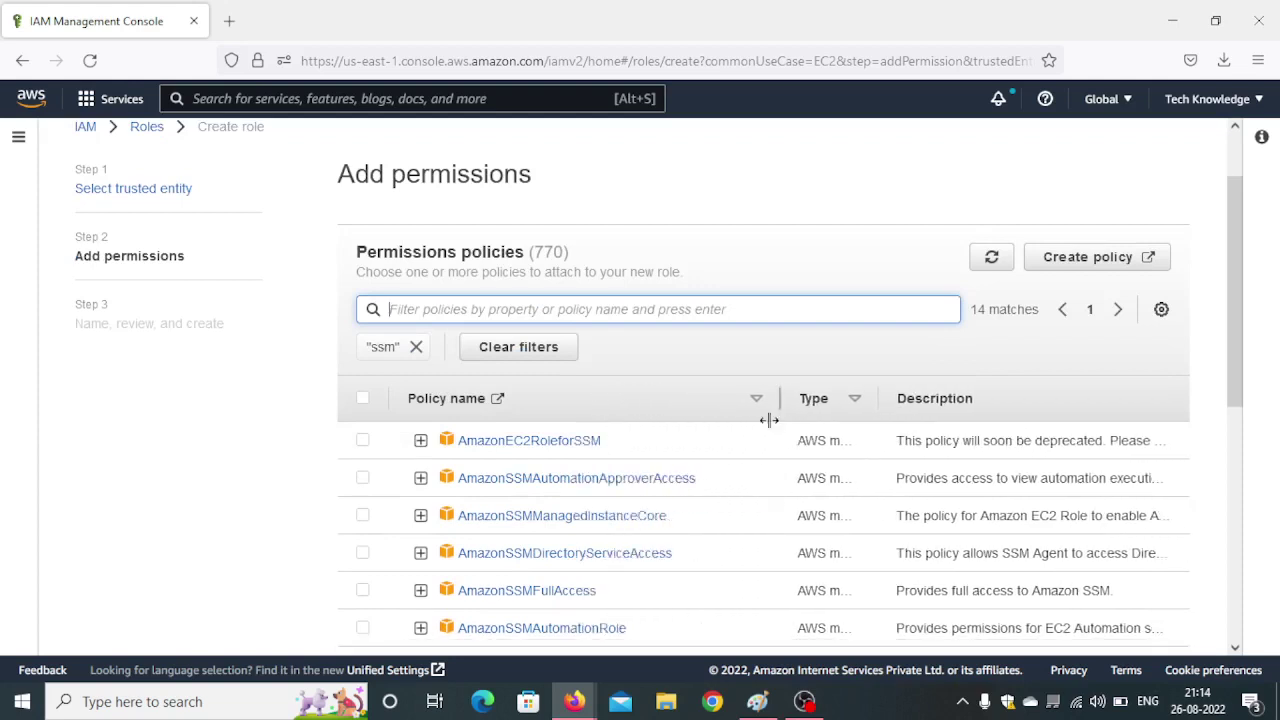
# Select the AmazonEC2RoleforSSM, AmazonSSMManagedInstanceCore and AmazonSSMFullAccess policies for the role and continue to the review.
pyautogui.click(363, 442)
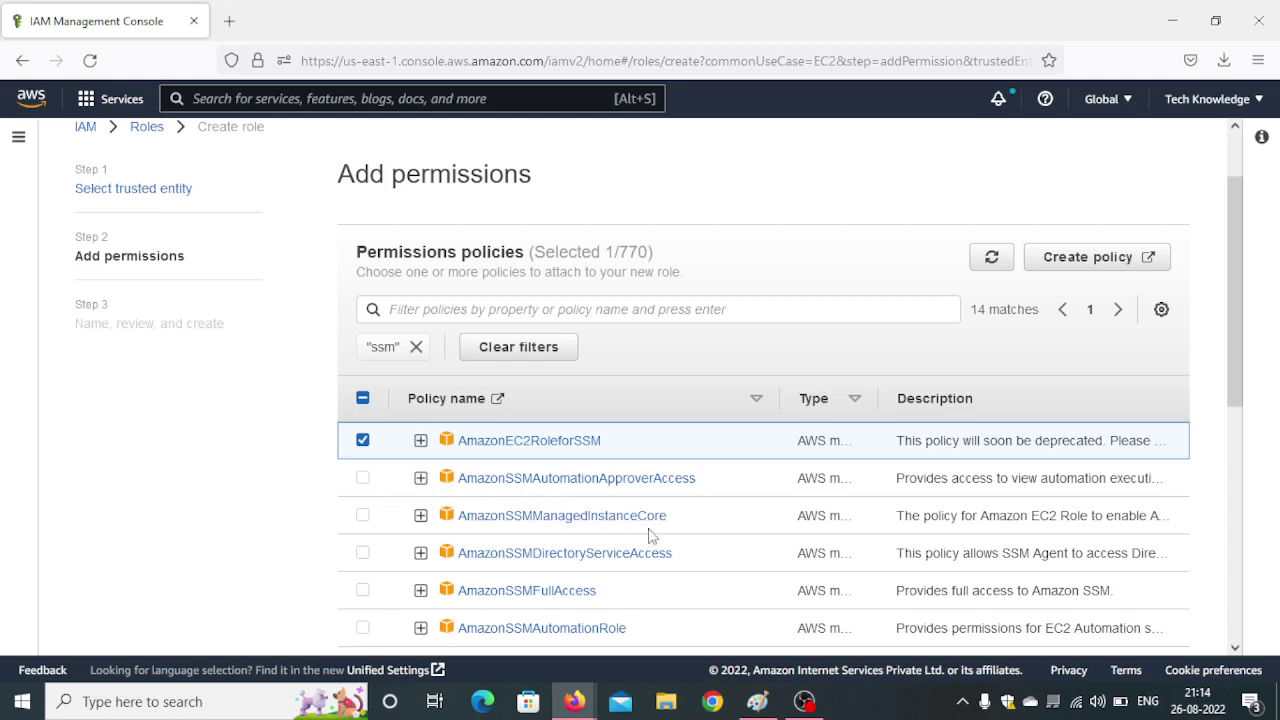
pyautogui.click(362, 516)
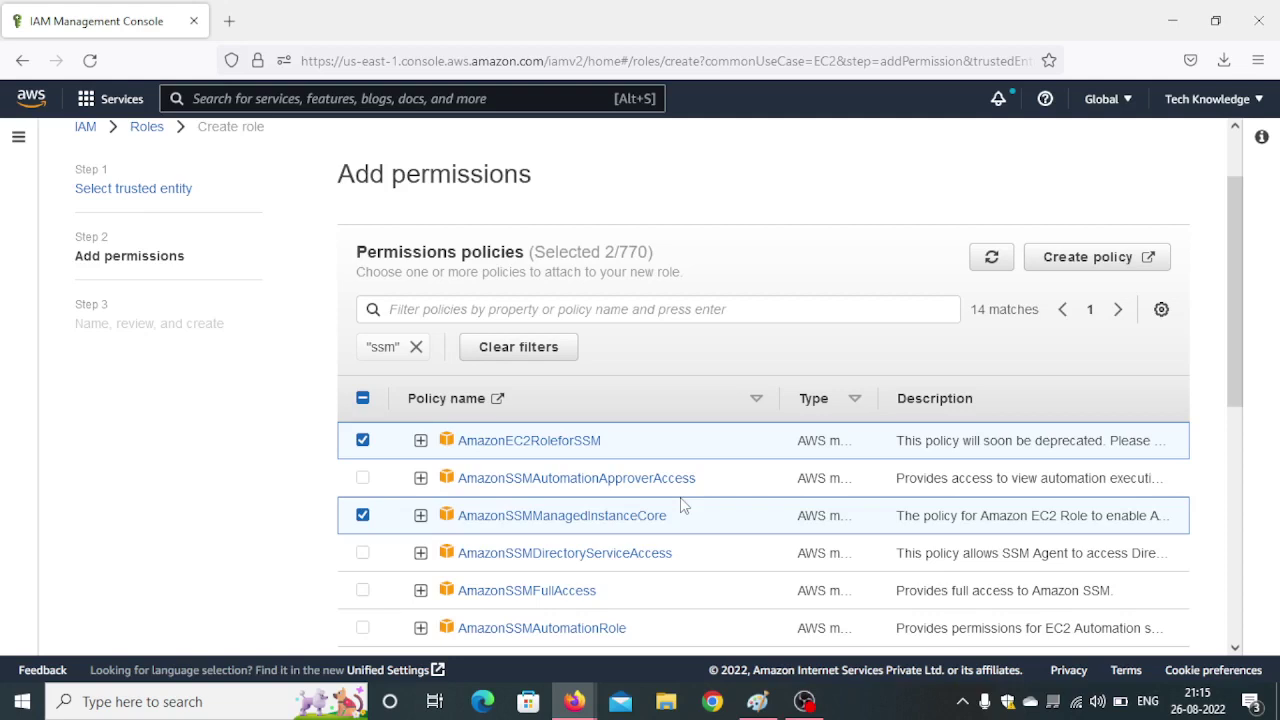
pyautogui.click(362, 591)
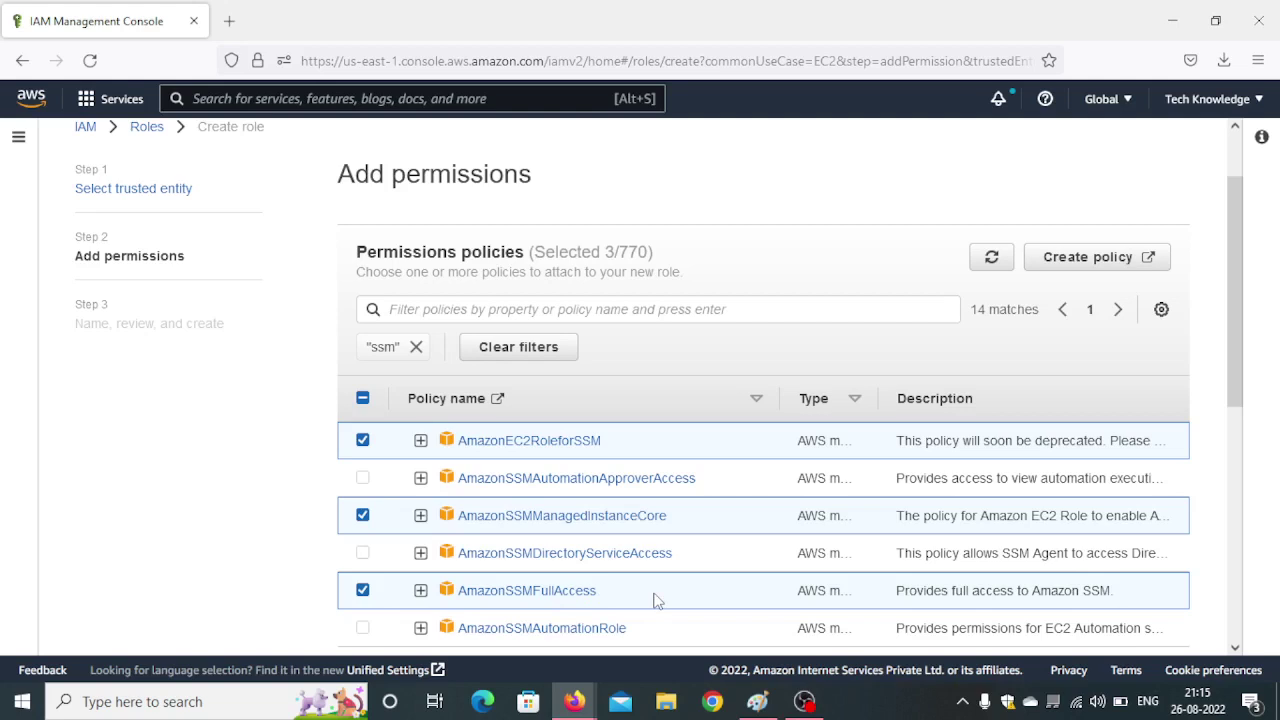
pyautogui.moveTo(1236, 330); pyautogui.dragTo(1232, 398)
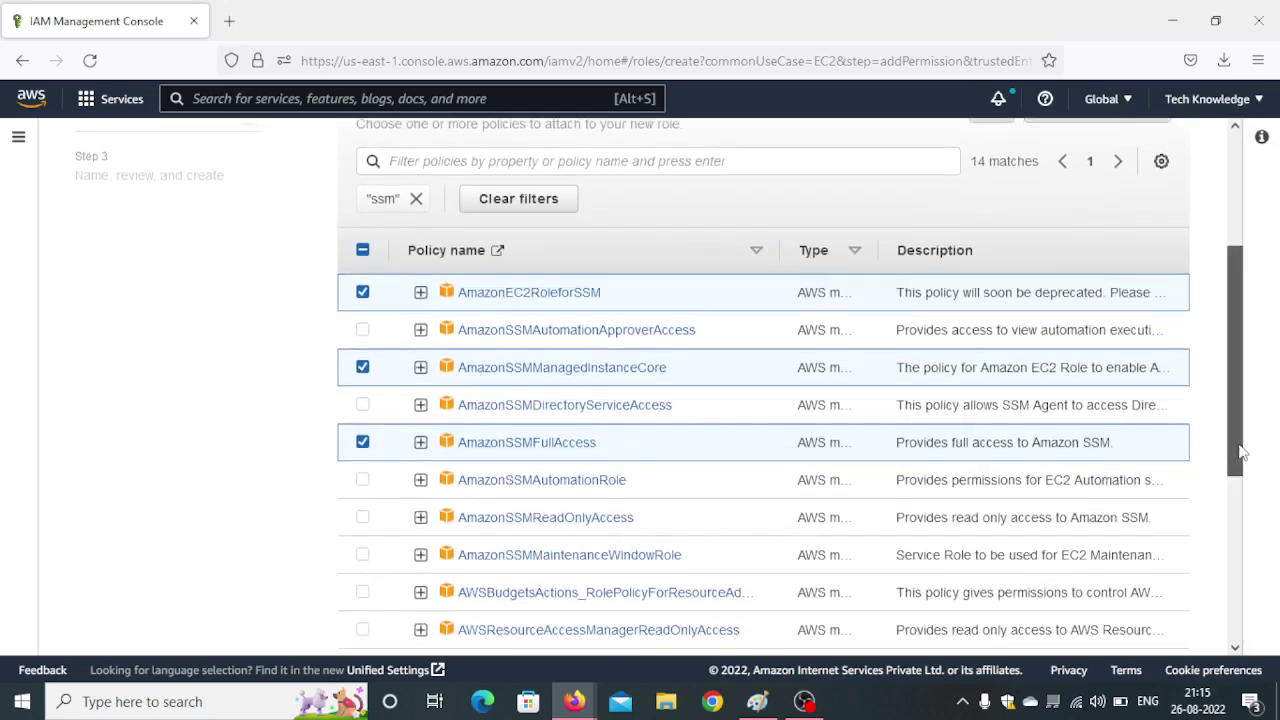
pyautogui.moveTo(1240, 452)
pyautogui.mouseDown()
pyautogui.moveTo(1232, 428)
pyautogui.moveTo(1229, 511)
pyautogui.moveTo(1245, 453)
pyautogui.mouseUp()
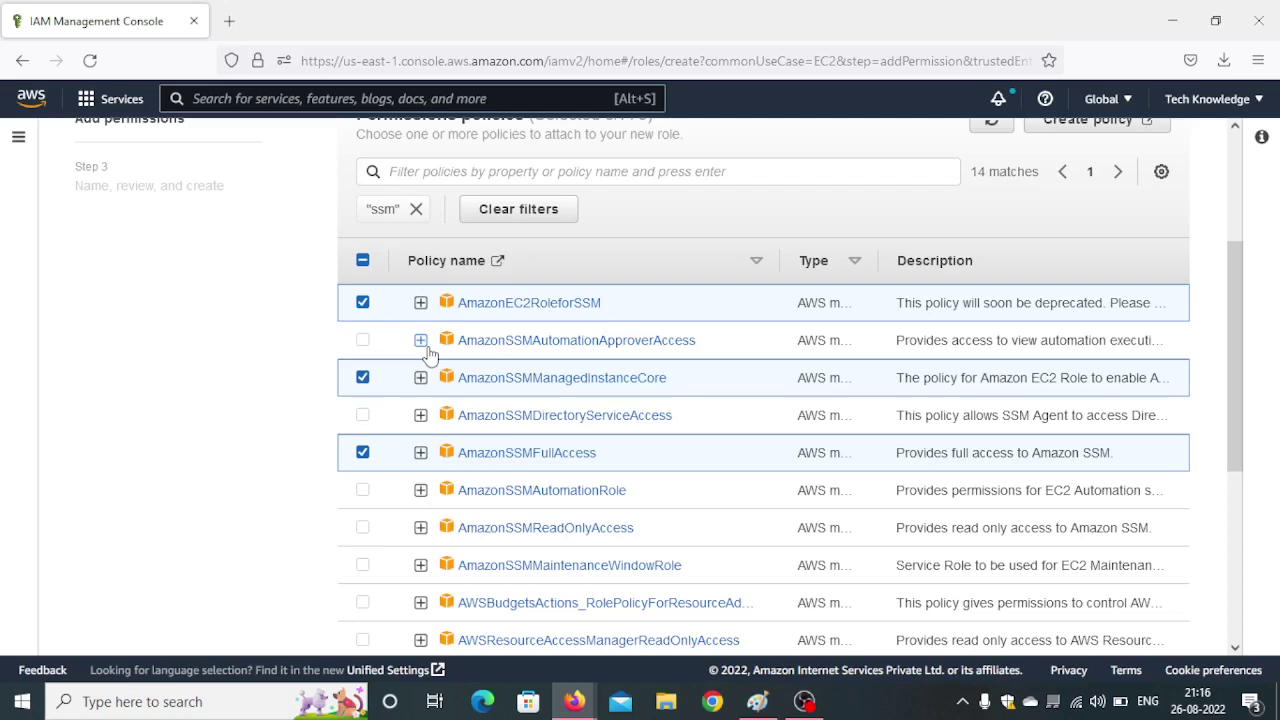
pyautogui.scroll(-5, 806, 371)
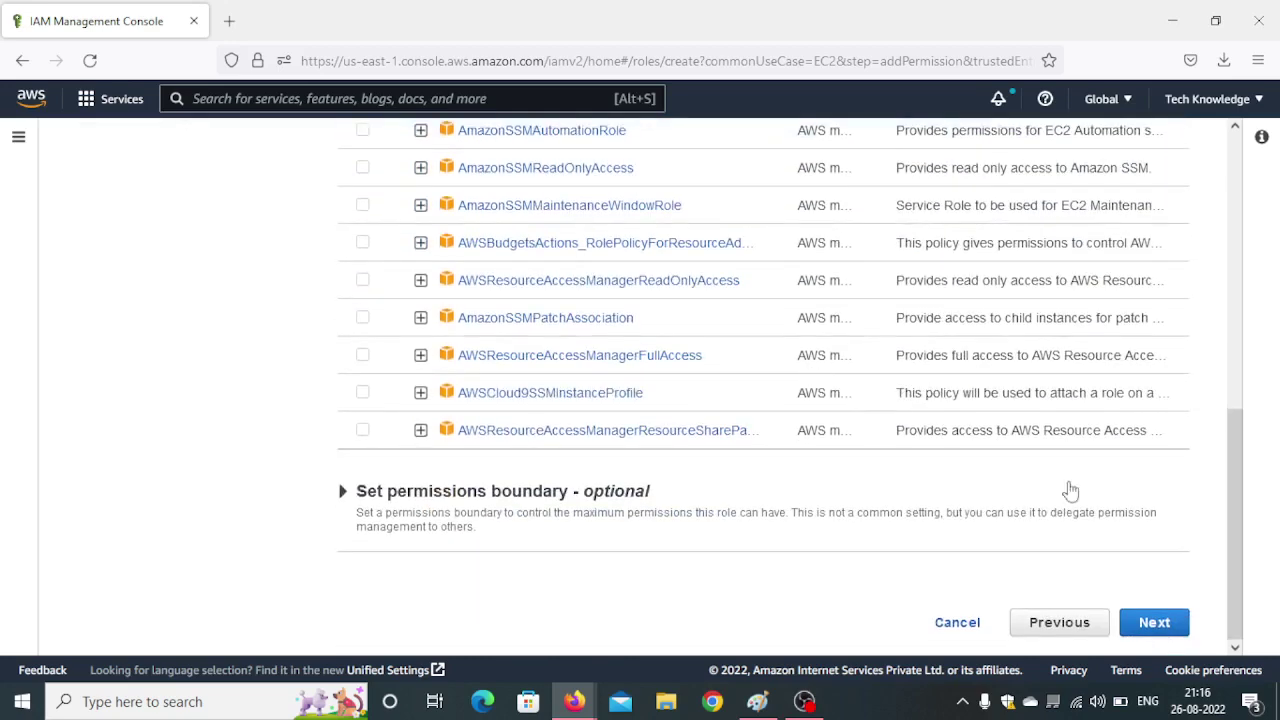
pyautogui.click(1152, 621)
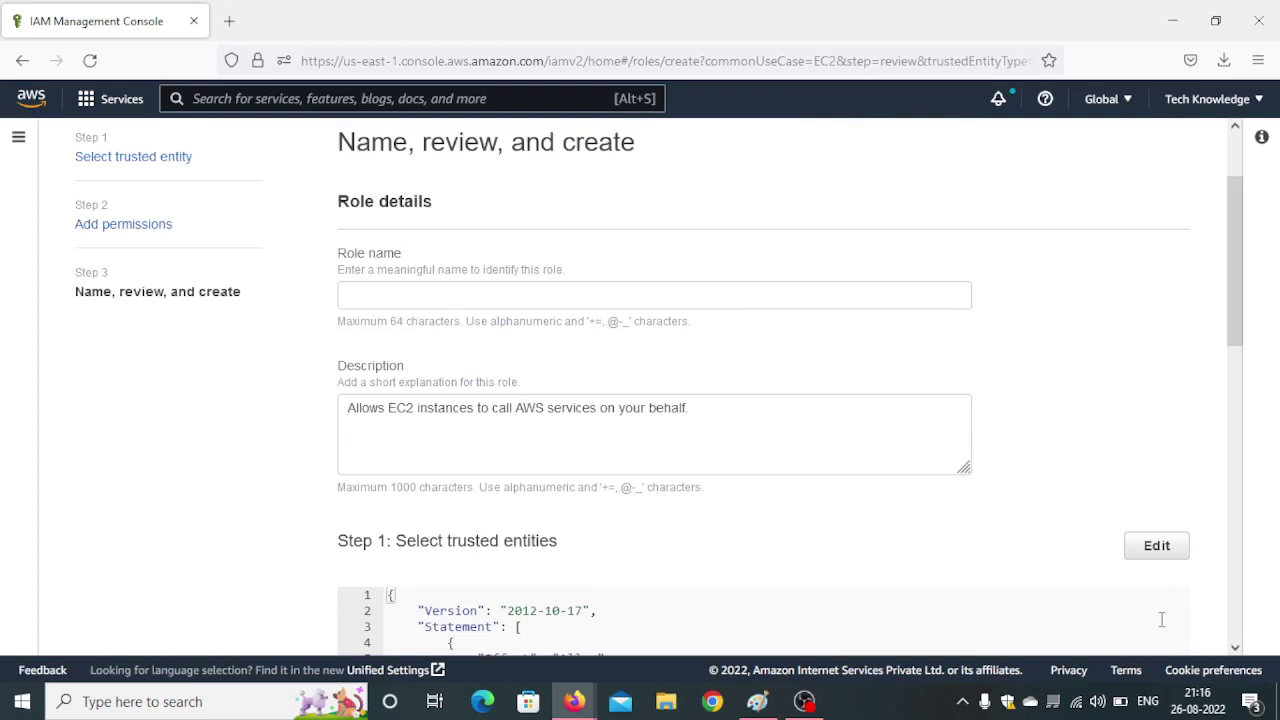
# Name the role roleforssmagent and create it with the three attached SSM policies.
pyautogui.click(418, 292)
pyautogui.write('r')
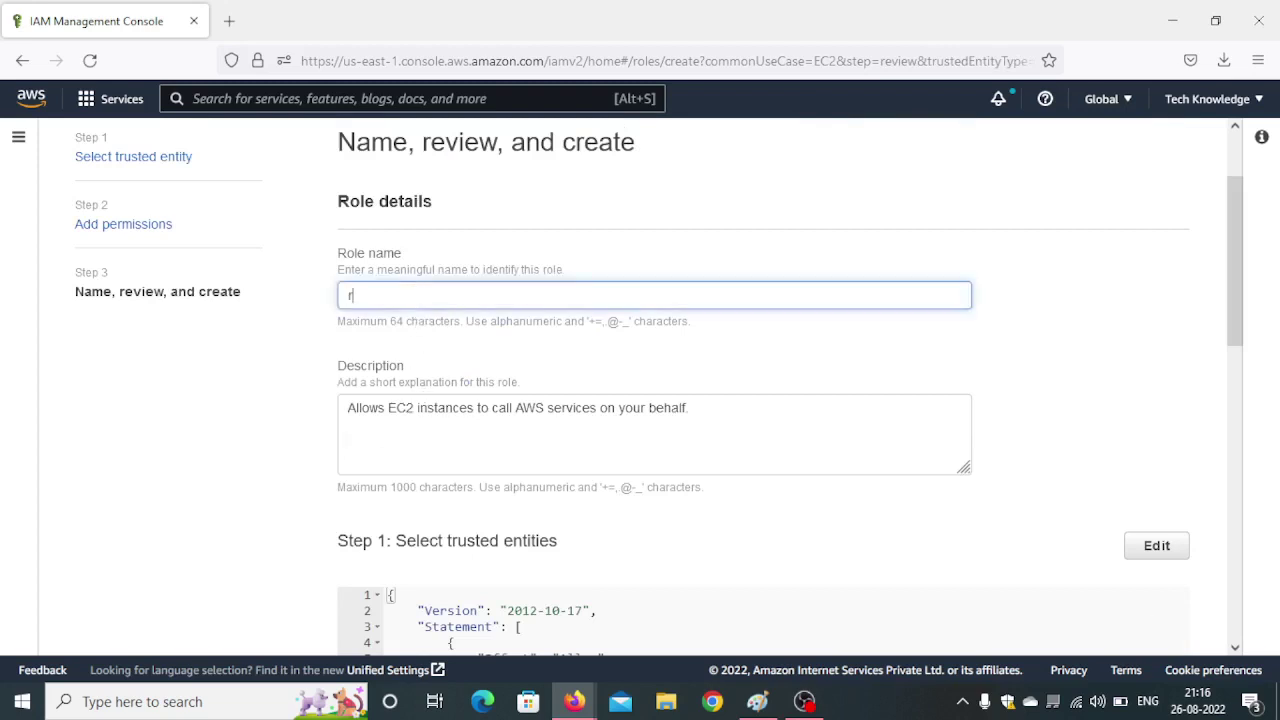
pyautogui.write('oleforssmagent')
pyautogui.scroll(-10, 700, 423)
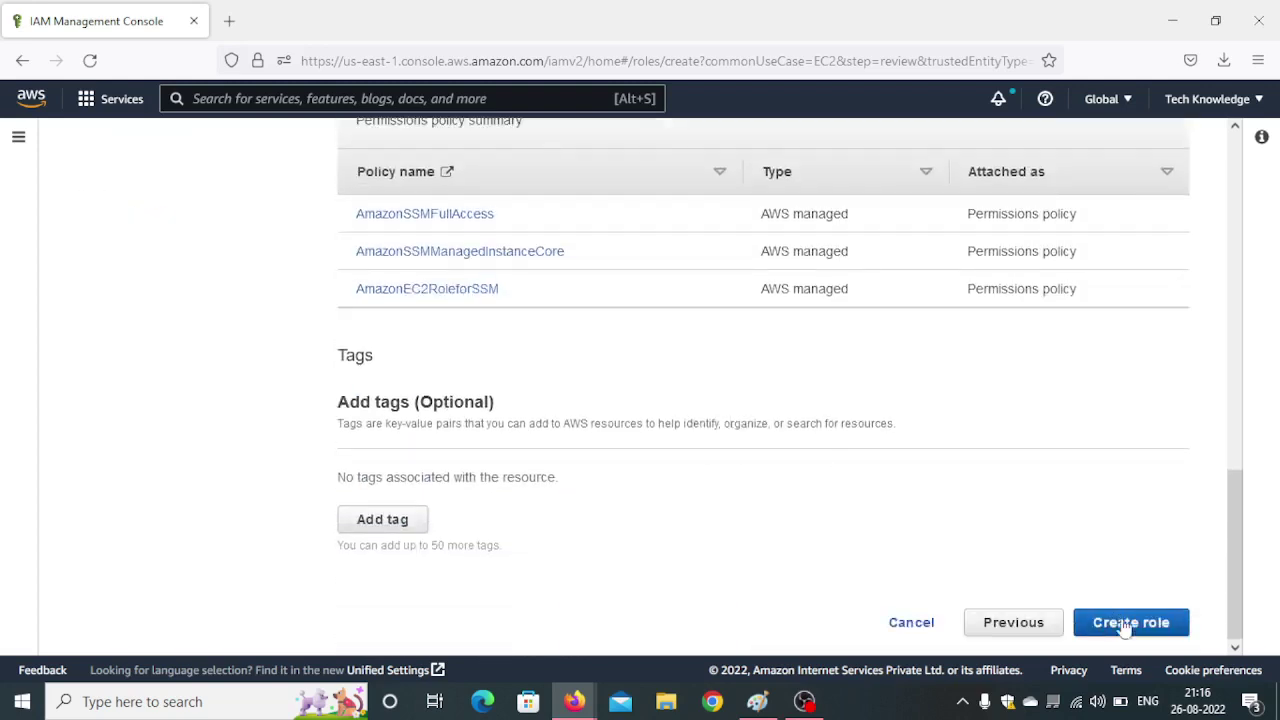
pyautogui.scroll(2, 1128, 626)
pyautogui.scroll(-2, 1106, 603)
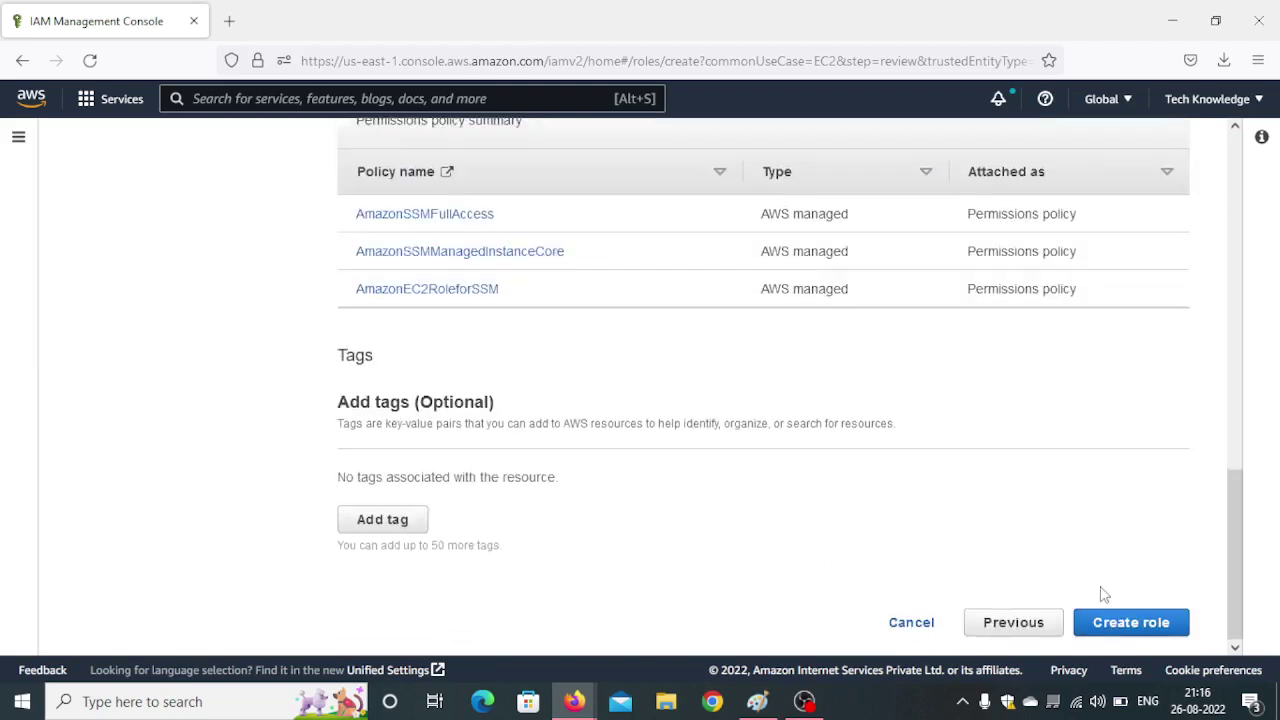
pyautogui.click(1133, 623)
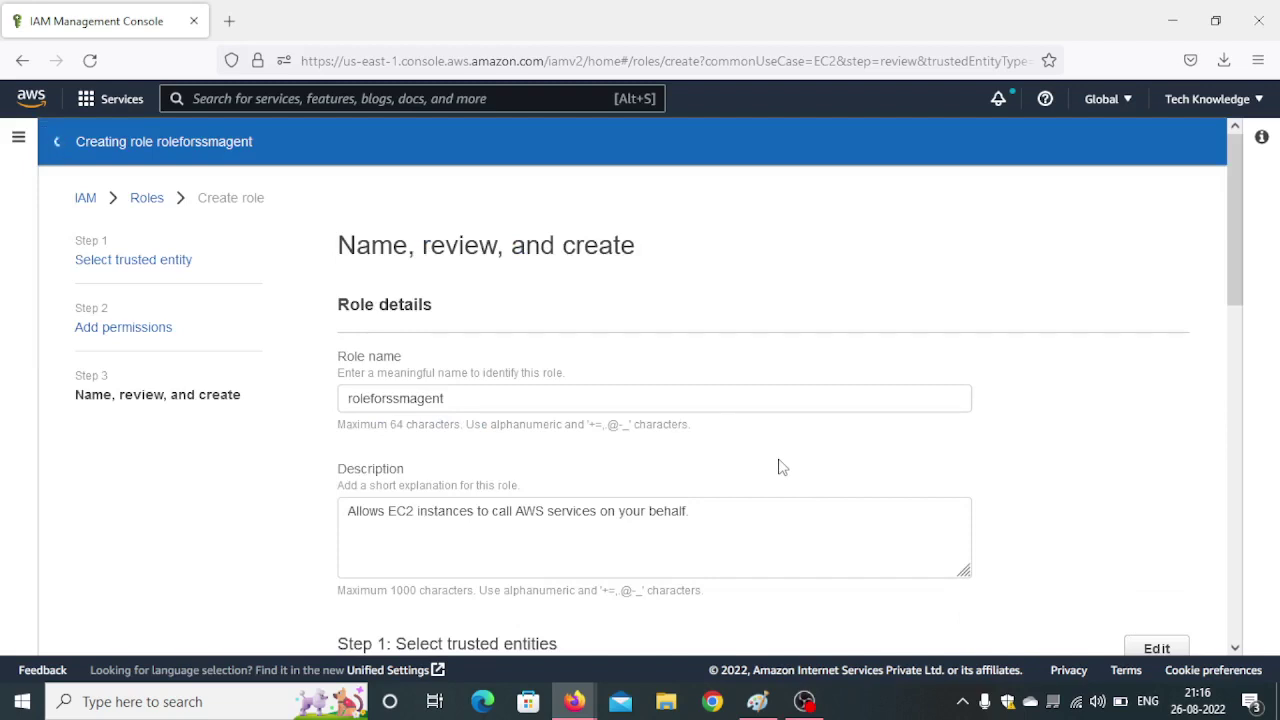
# Switch to the Paint diagram and draw a small green rectangle between the DEV and DEVOPS boxes.
pyautogui.click(757, 701)
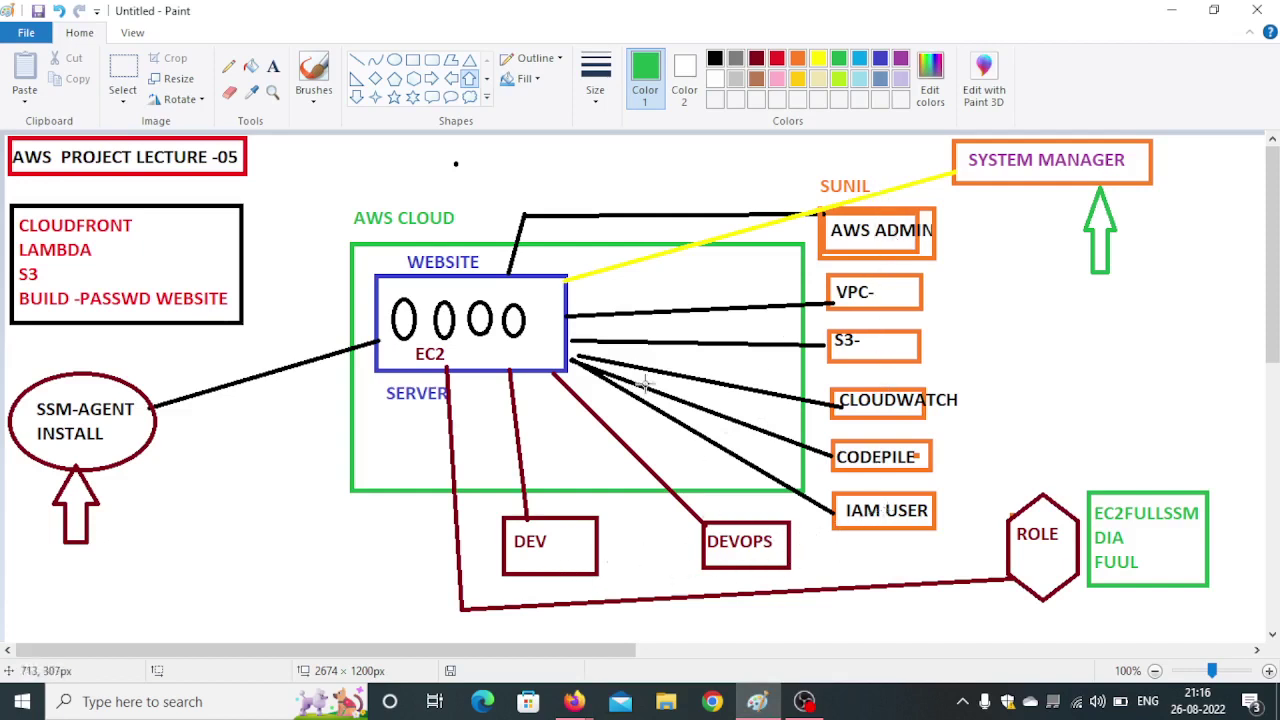
pyautogui.click(413, 60)
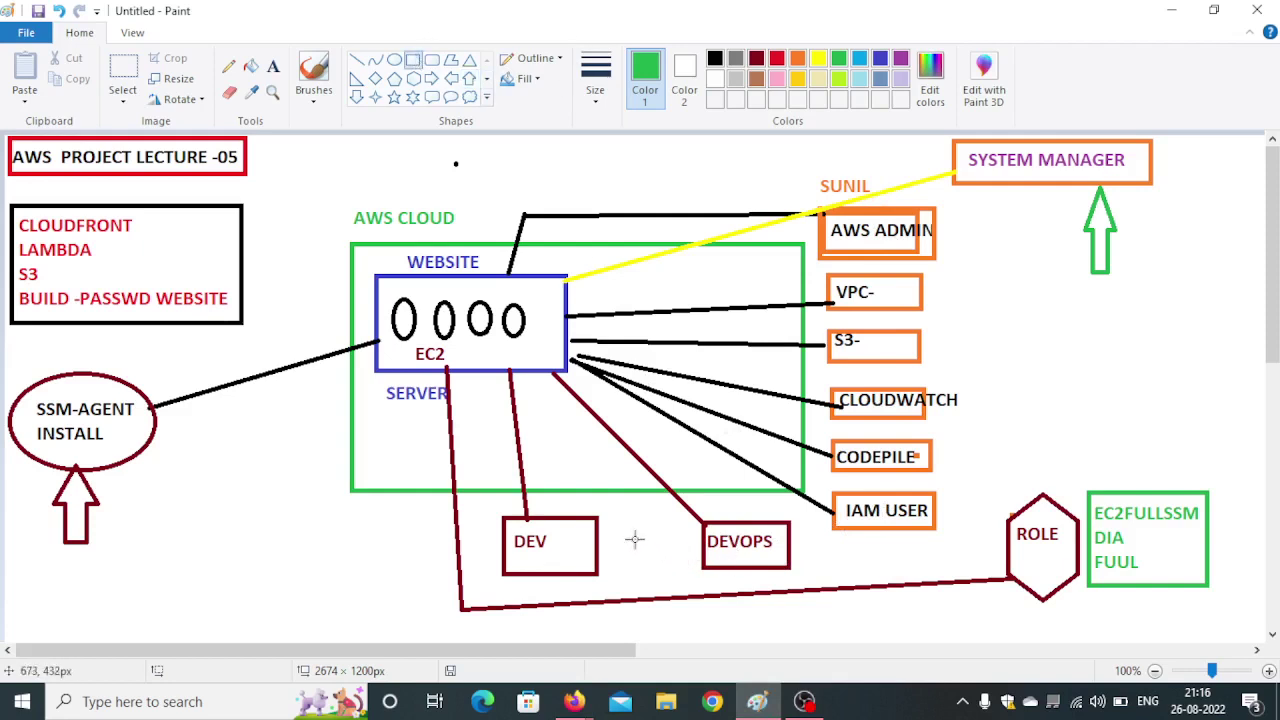
pyautogui.moveTo(630, 534); pyautogui.dragTo(669, 570)
pyautogui.click(837, 549)
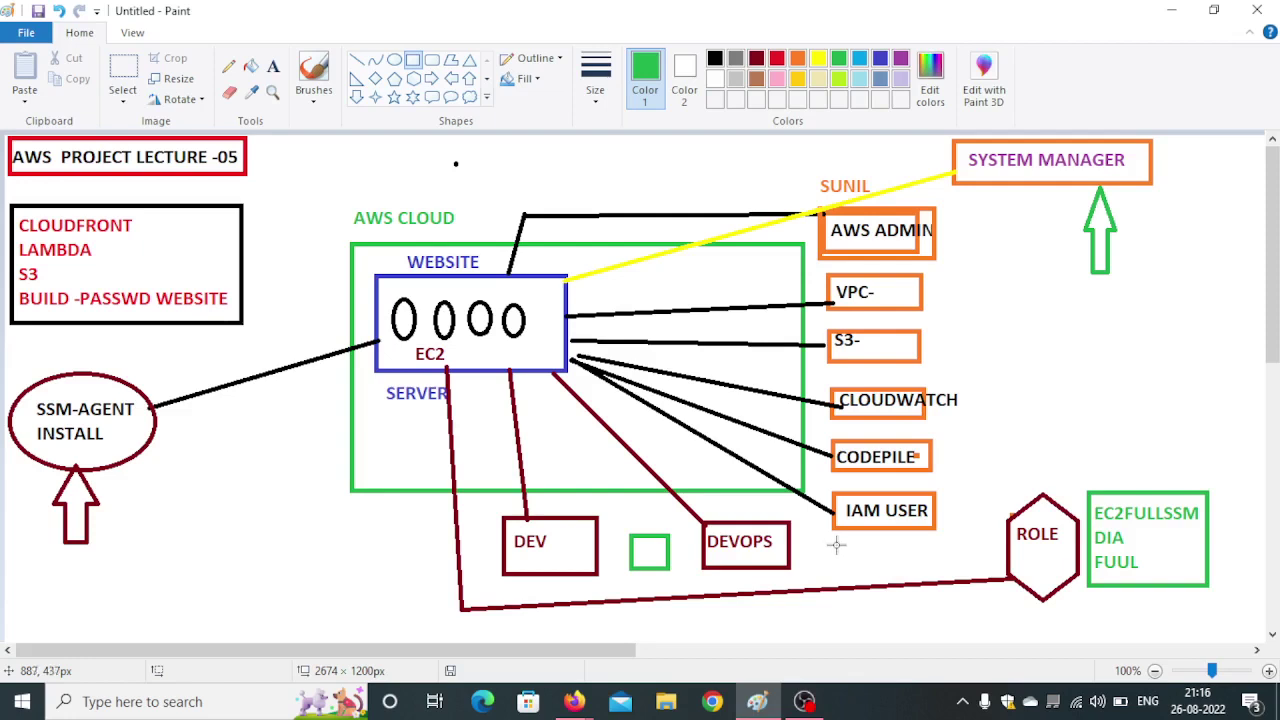
# Switch back to the IAM console in Firefox and check the roles list for roleforssmagent.
pyautogui.moveTo(574, 705)
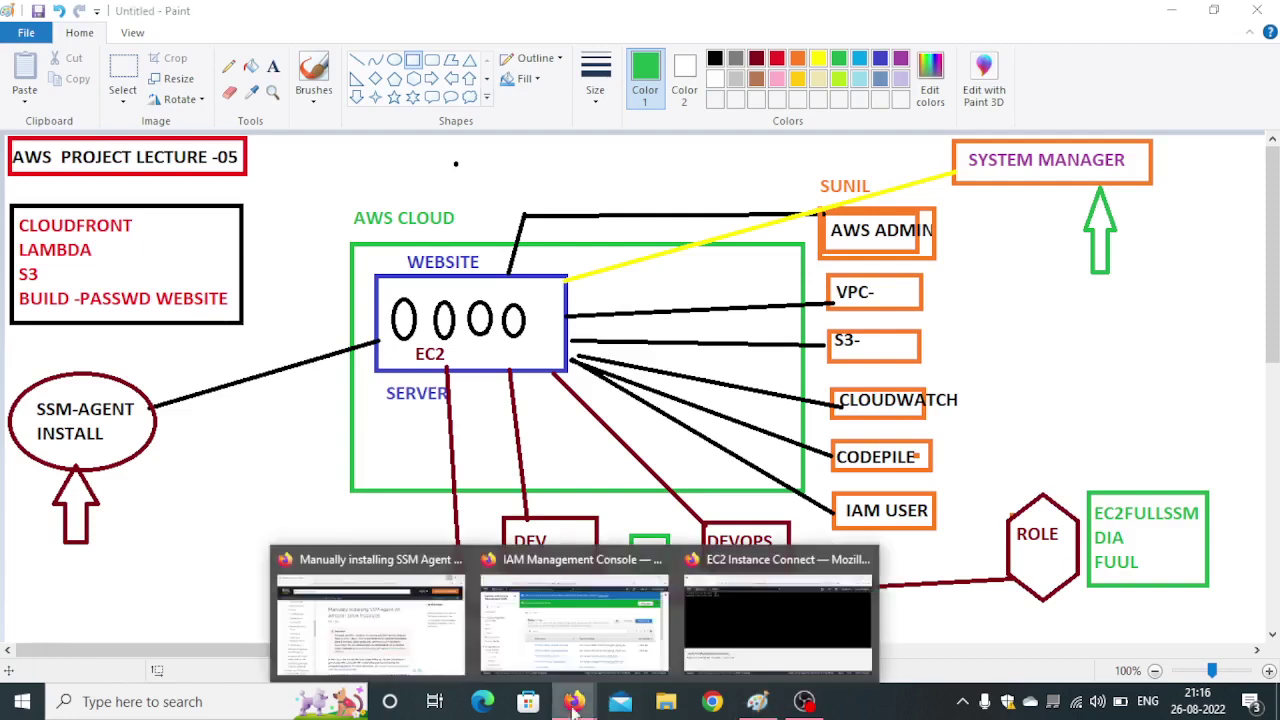
pyautogui.click(572, 578)
pyautogui.scroll(-3, 680, 492)
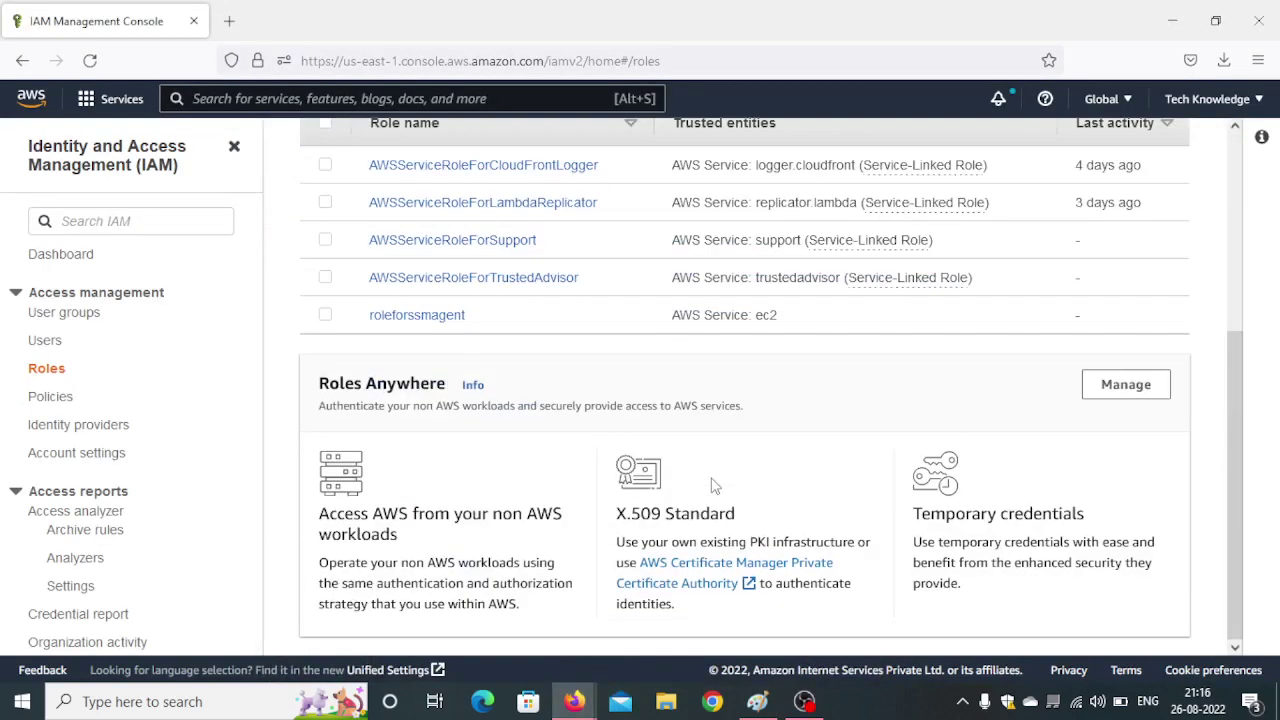
pyautogui.moveTo(506, 322); pyautogui.dragTo(362, 322)
pyautogui.click(328, 317)
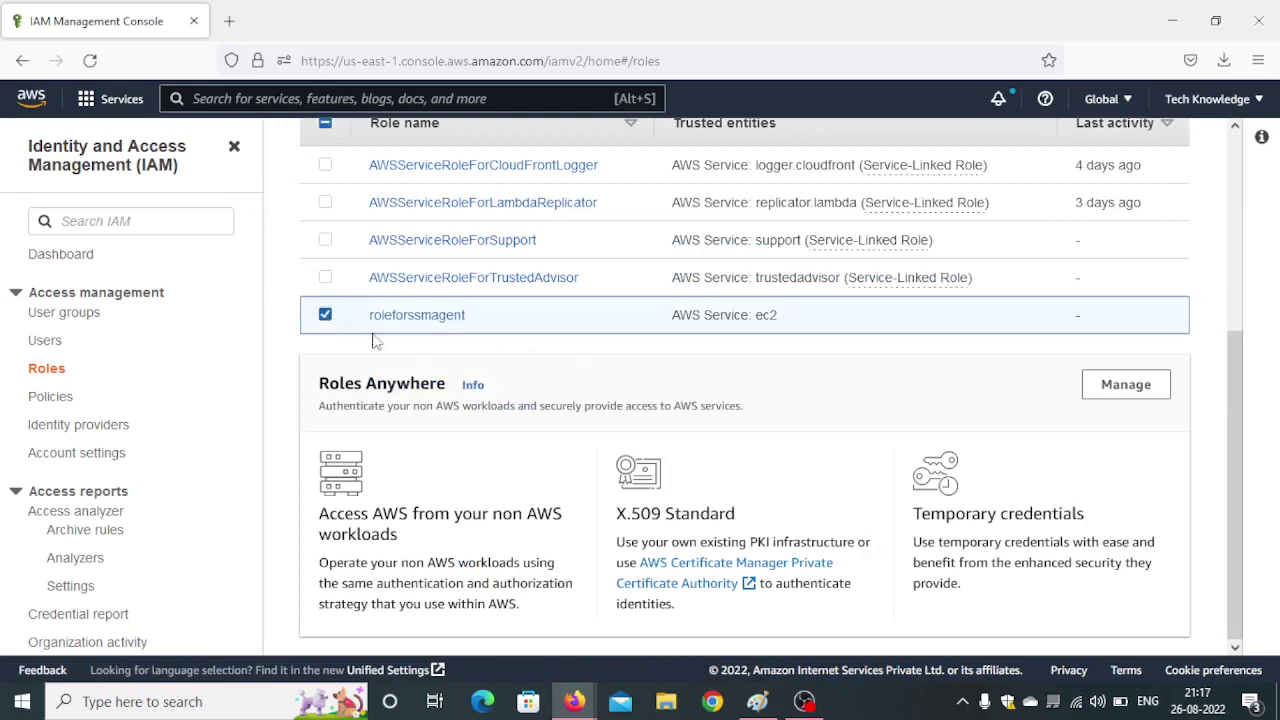
pyautogui.click(326, 315)
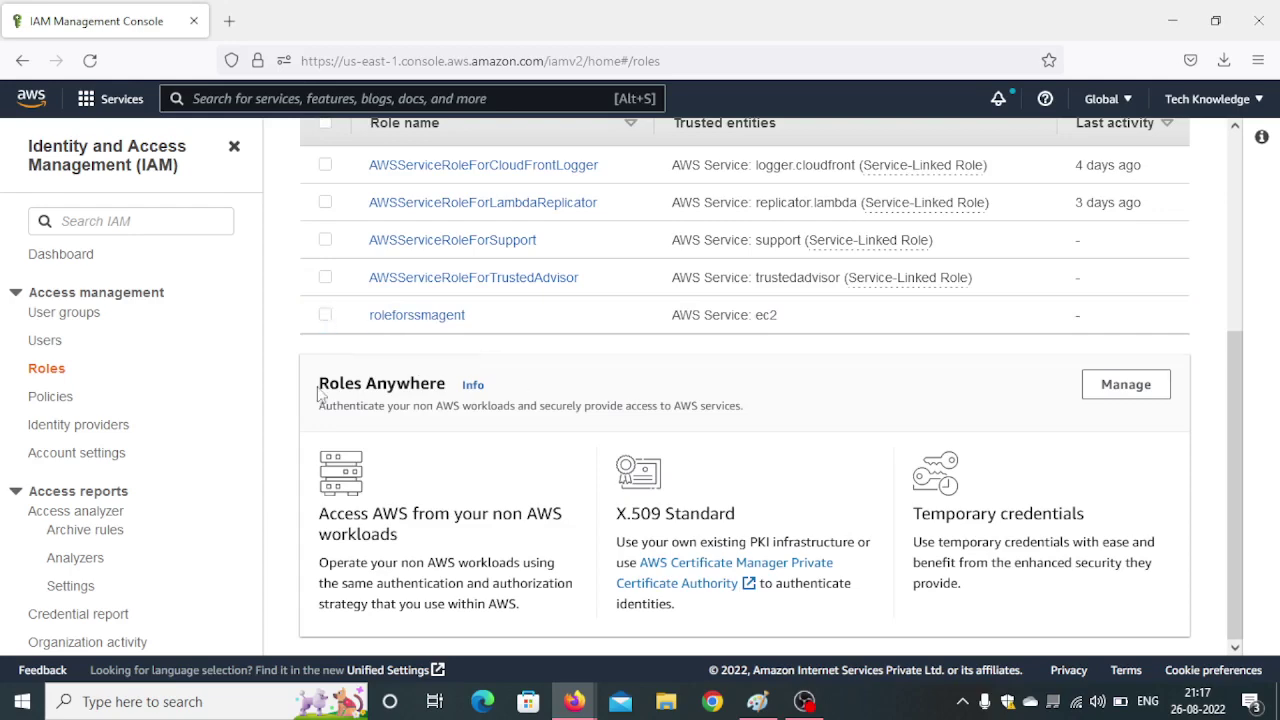
pyautogui.scroll(5, 318, 390)
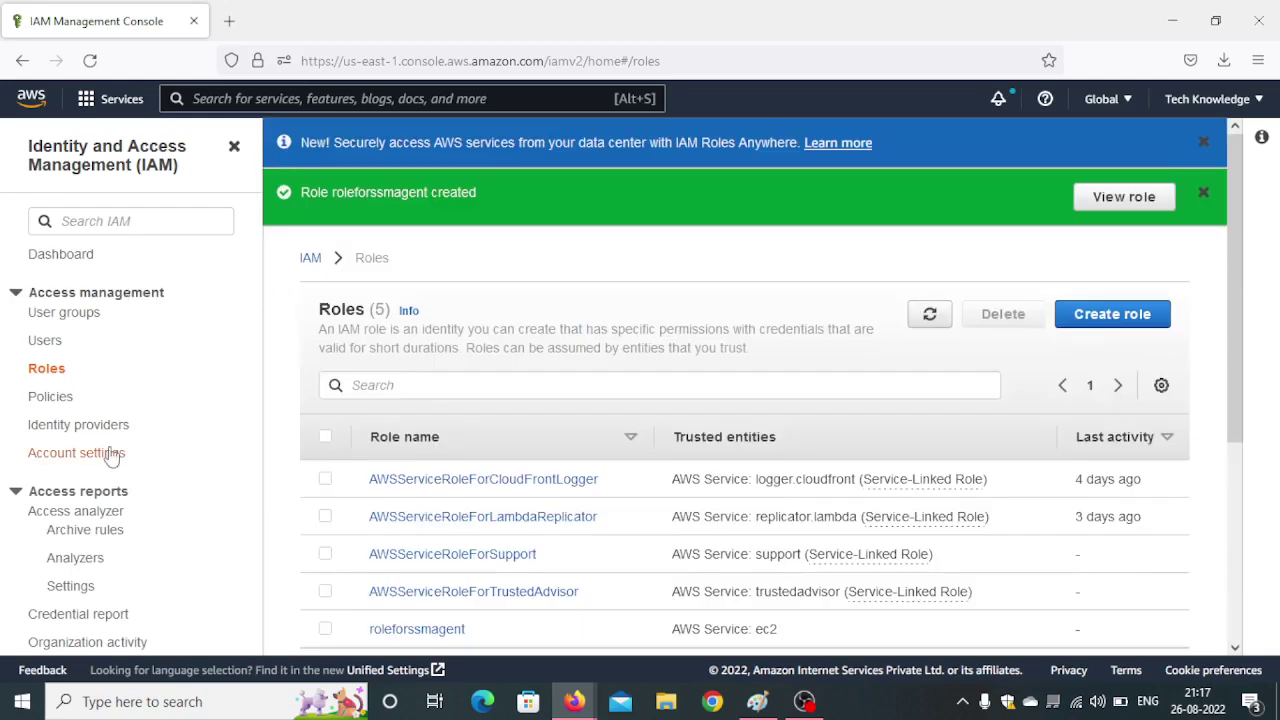
# Find the EC2 service by searching for "ec2" and open its list of running instances.
pyautogui.hotkey('alt', 's')
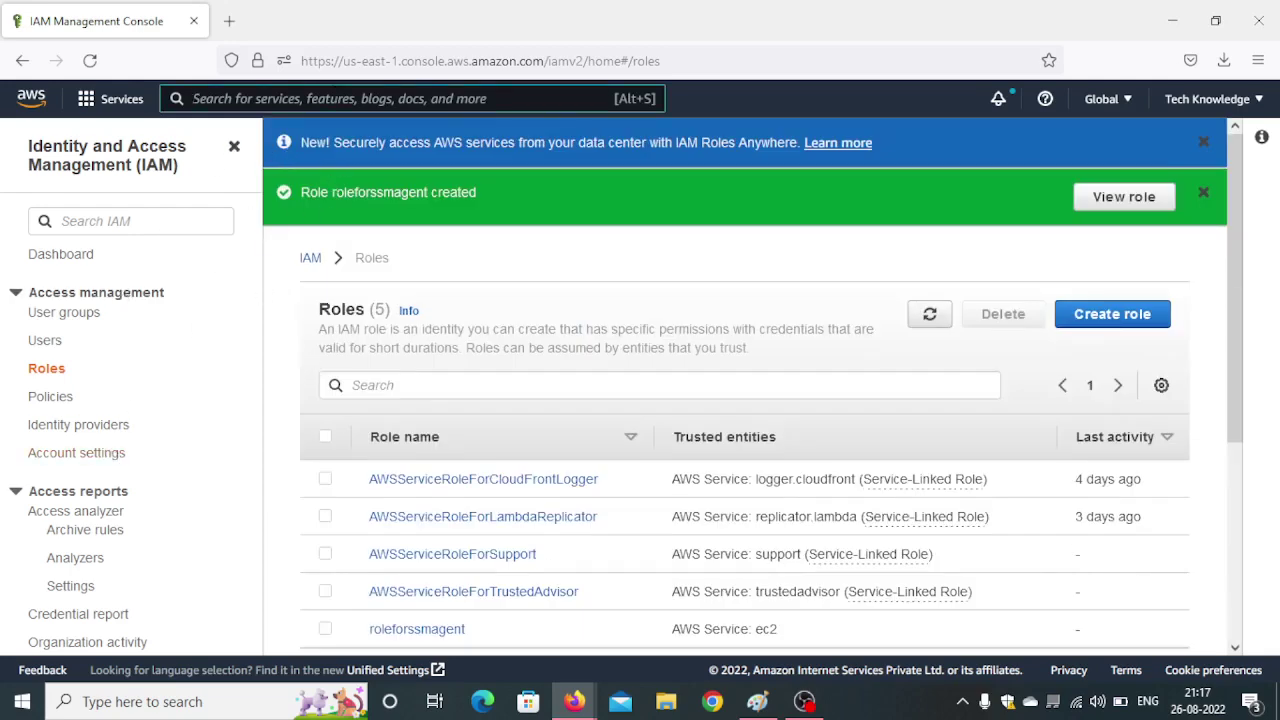
pyautogui.write('ec2')
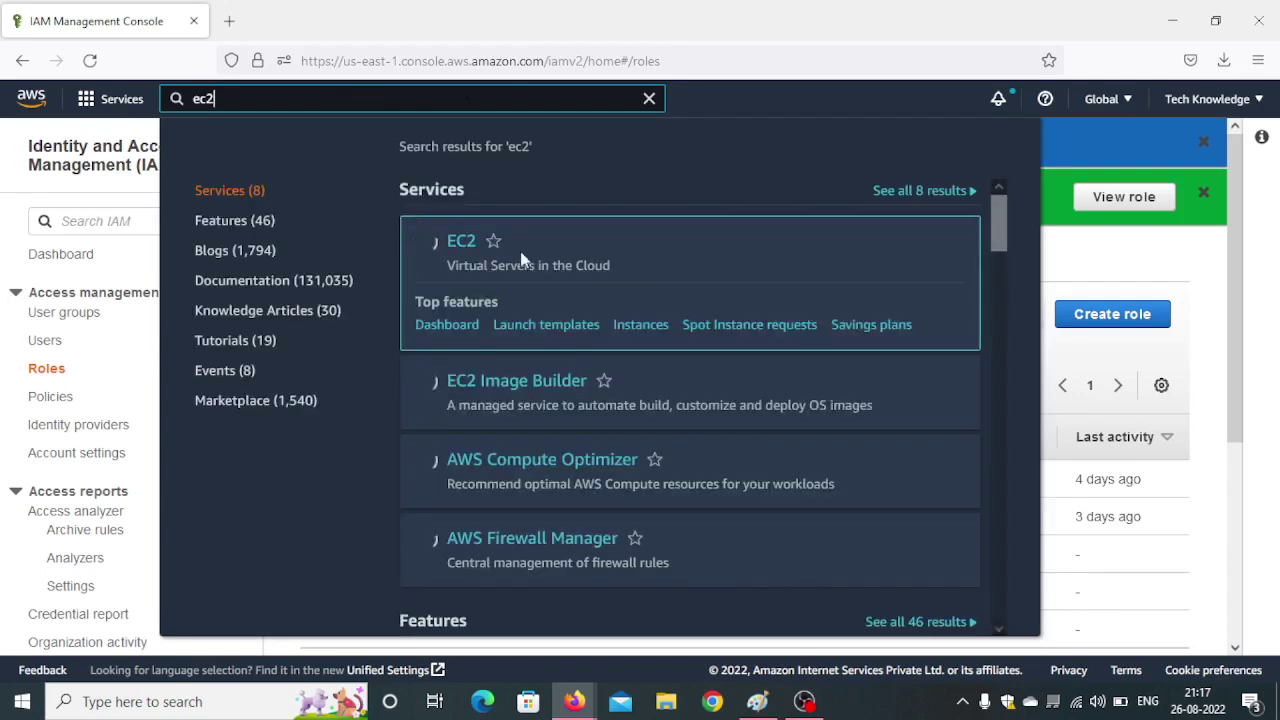
pyautogui.click(460, 246)
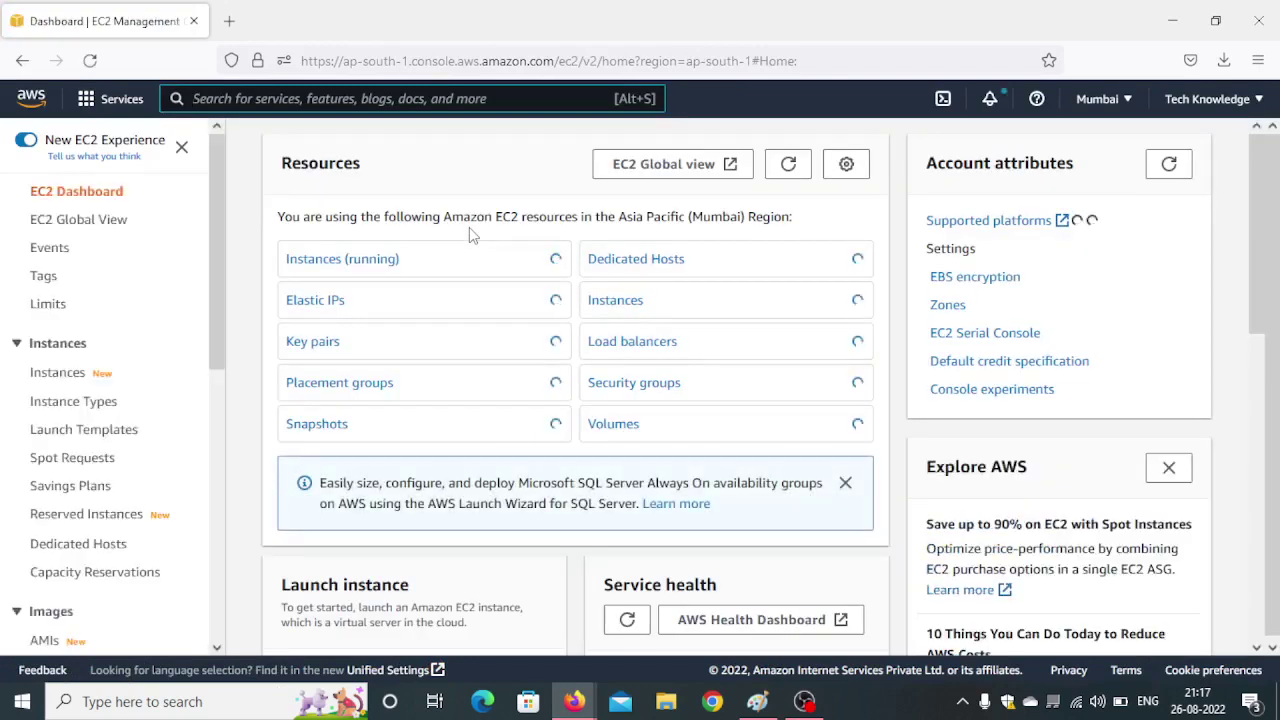
pyautogui.click(340, 264)
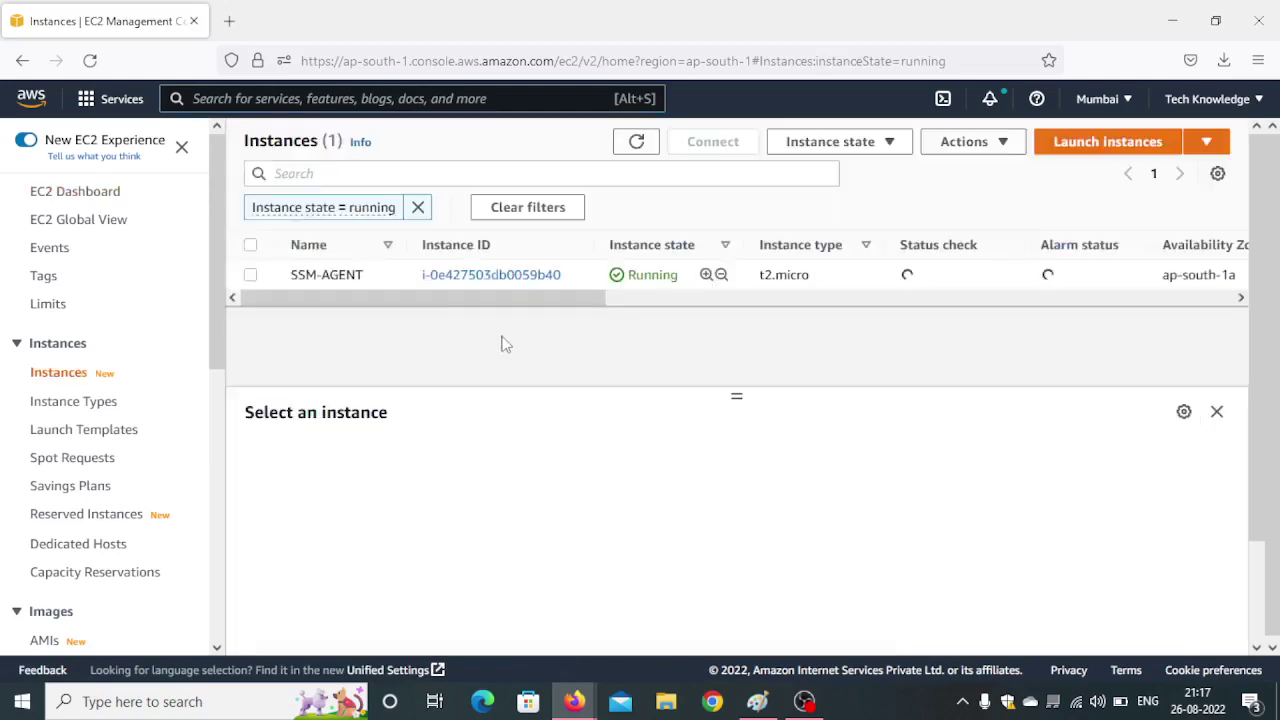
# Select the SSM-AGENT instance and open its Modify IAM role security settings.
pyautogui.click(251, 275)
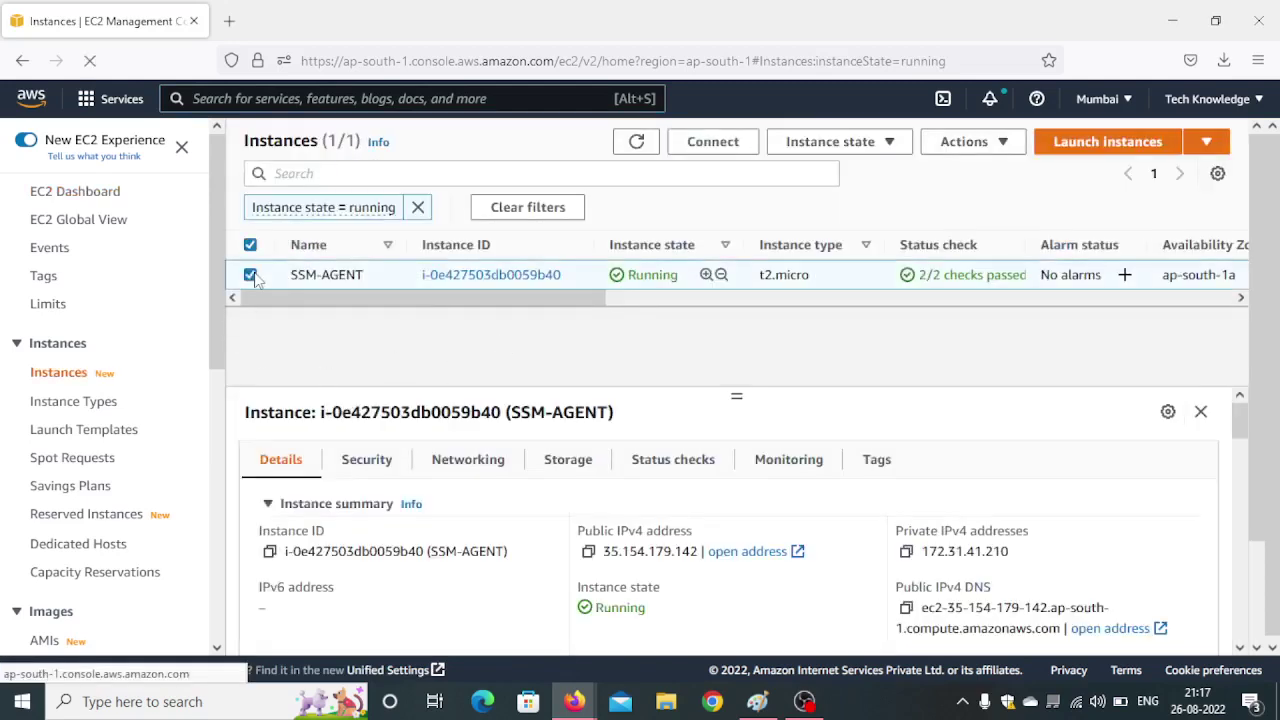
pyautogui.click(975, 150)
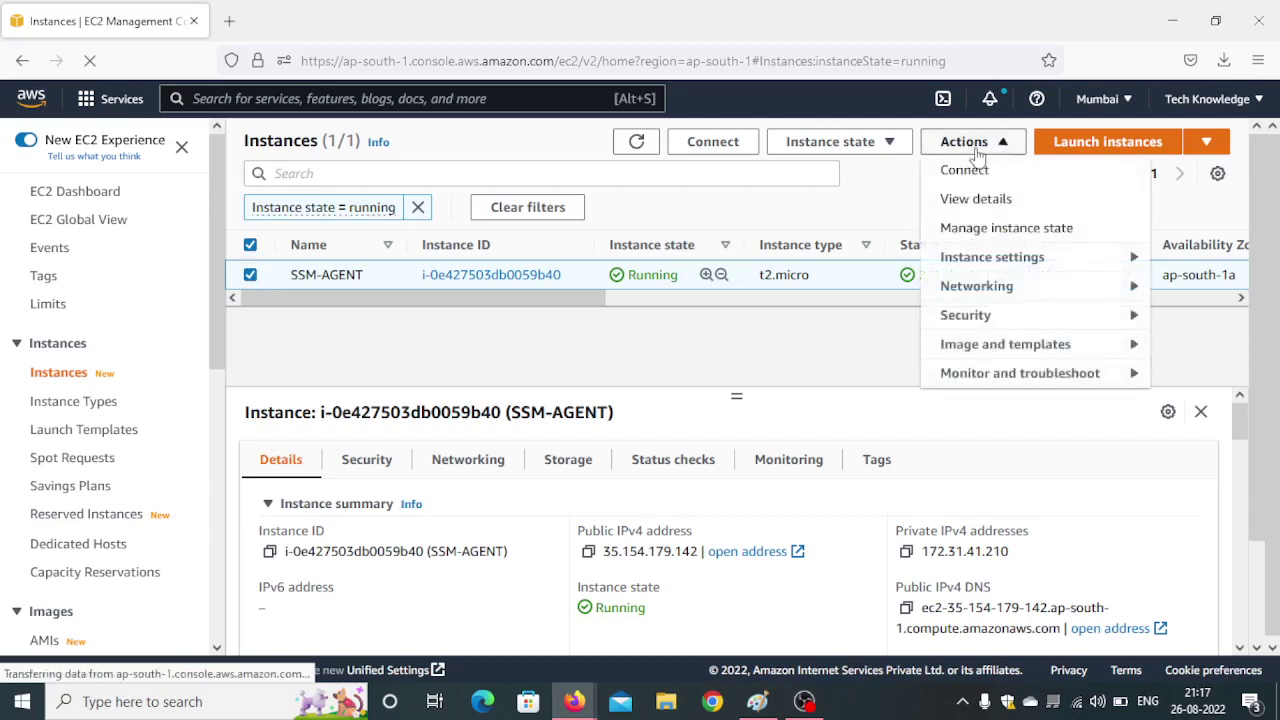
pyautogui.moveTo(980, 318)
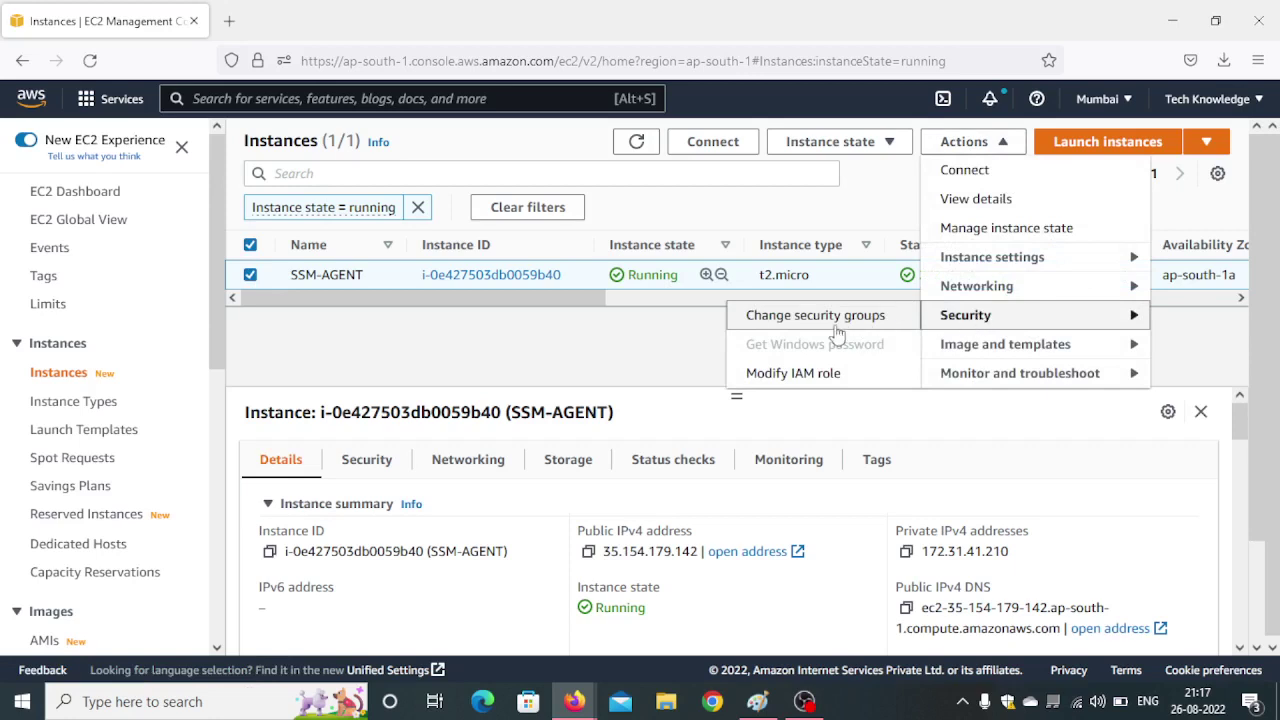
pyautogui.click(829, 375)
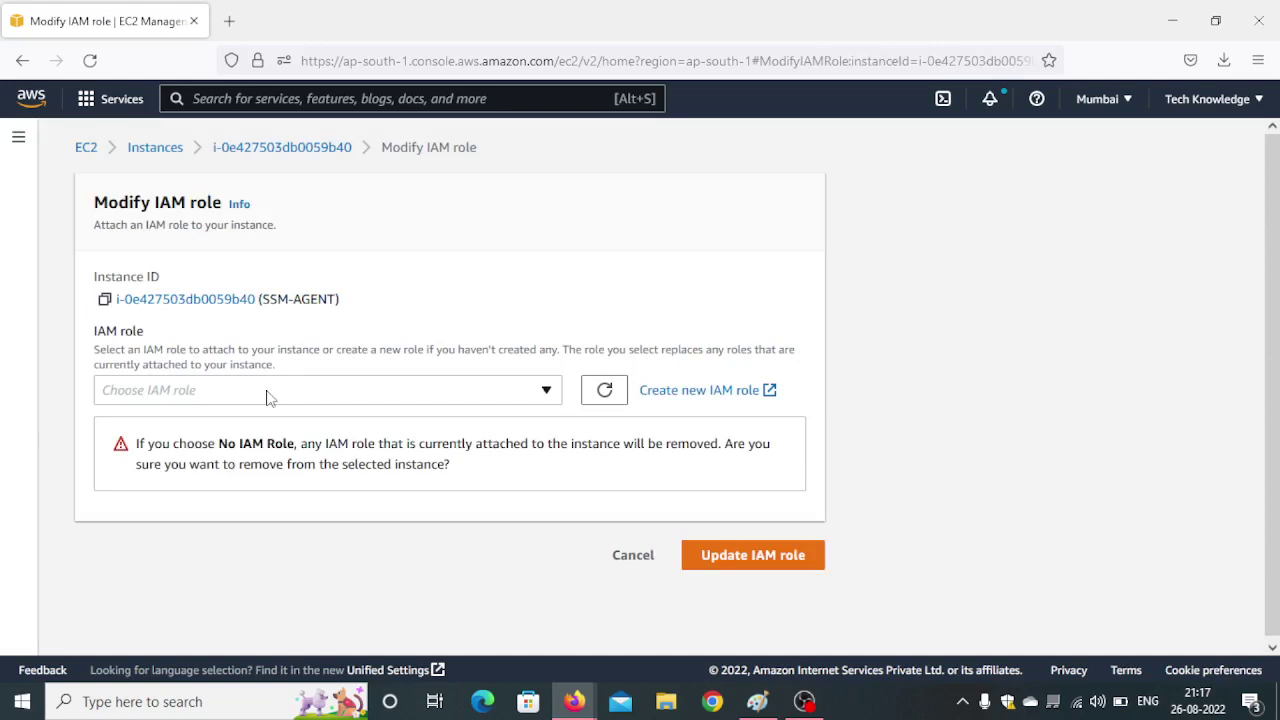
# Attach the roleforssmagent IAM role to the SSM-AGENT instance.
pyautogui.click(521, 391)
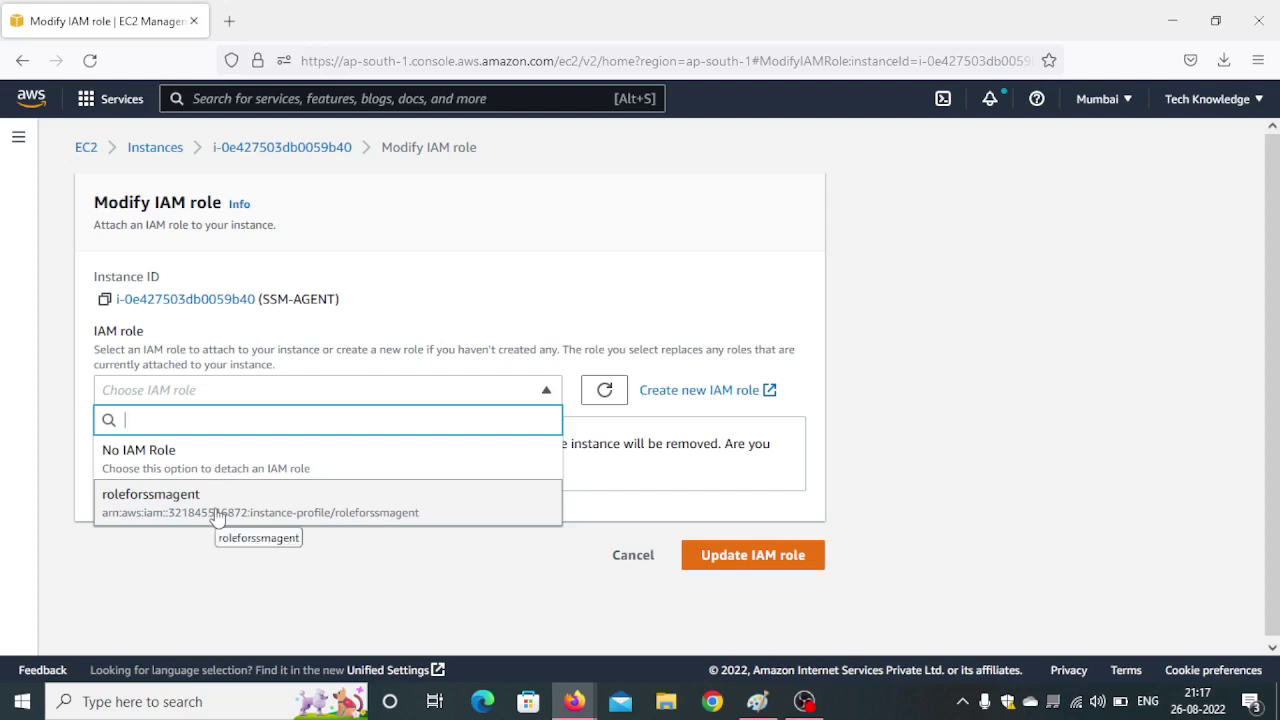
pyautogui.click(220, 513)
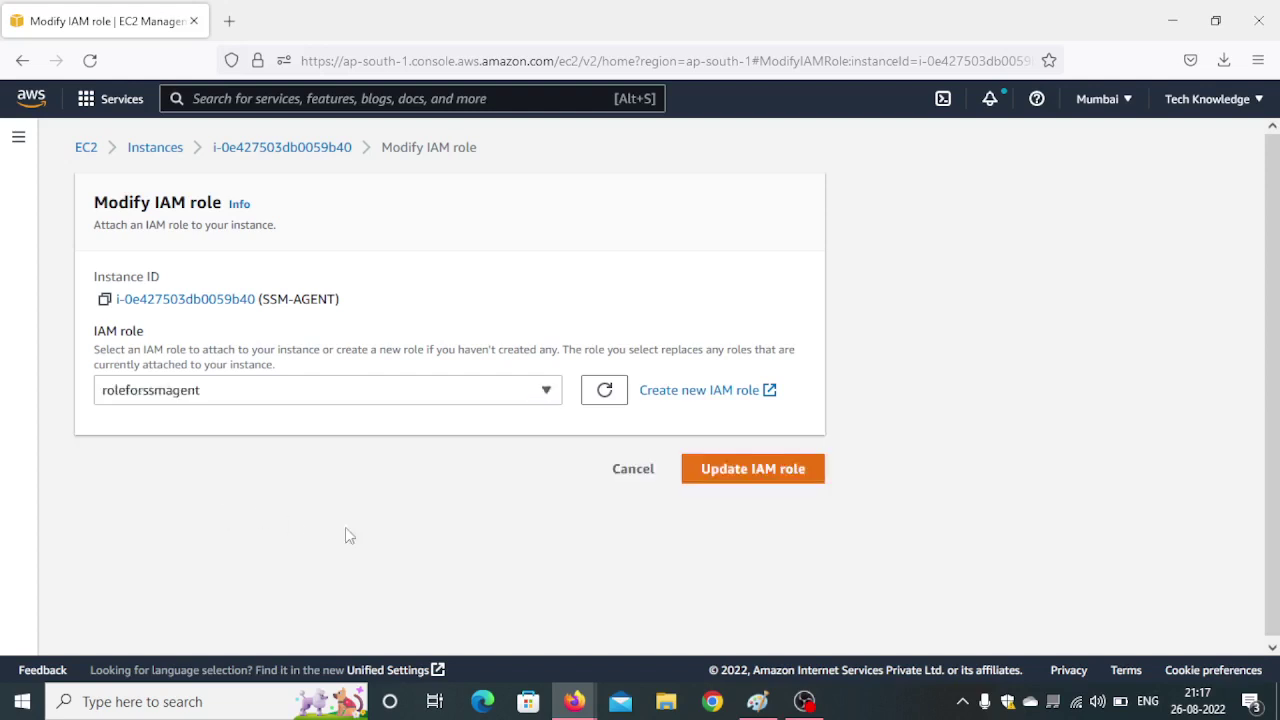
pyautogui.click(777, 476)
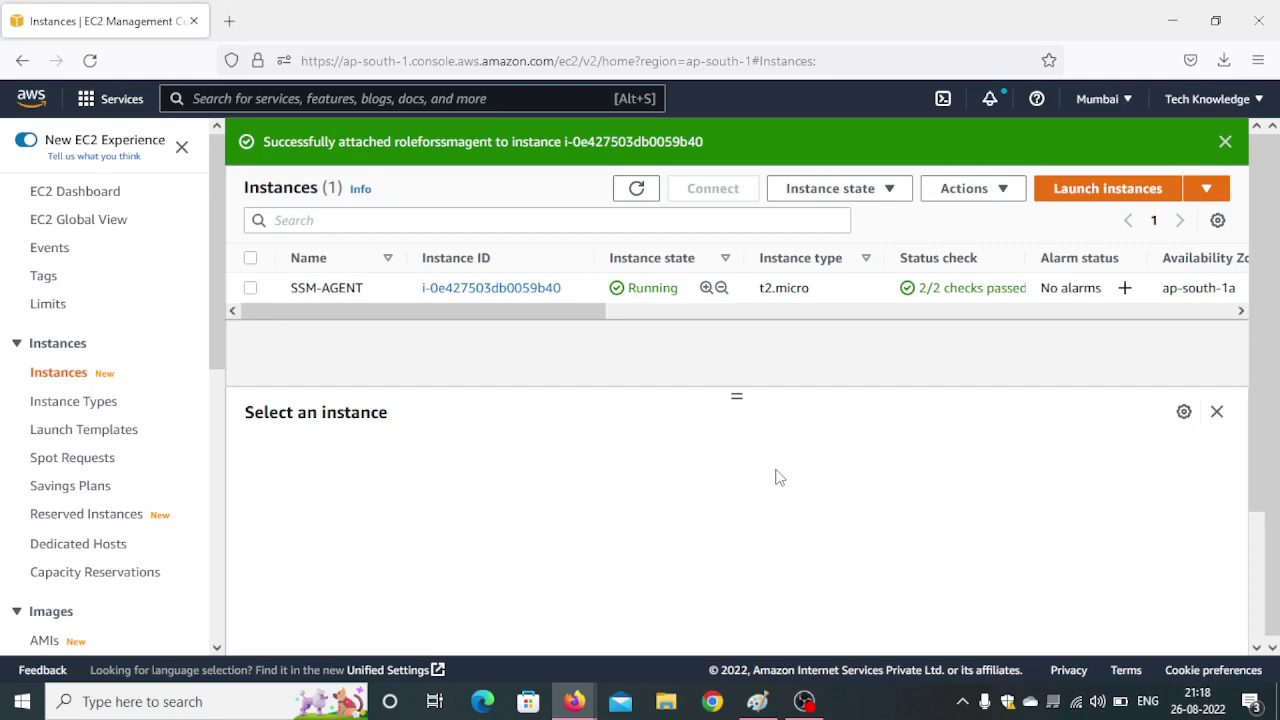
# Switch to the EC2 Instance Connect terminal and try twice to change into the directory /var/www/html.
pyautogui.click(757, 701)
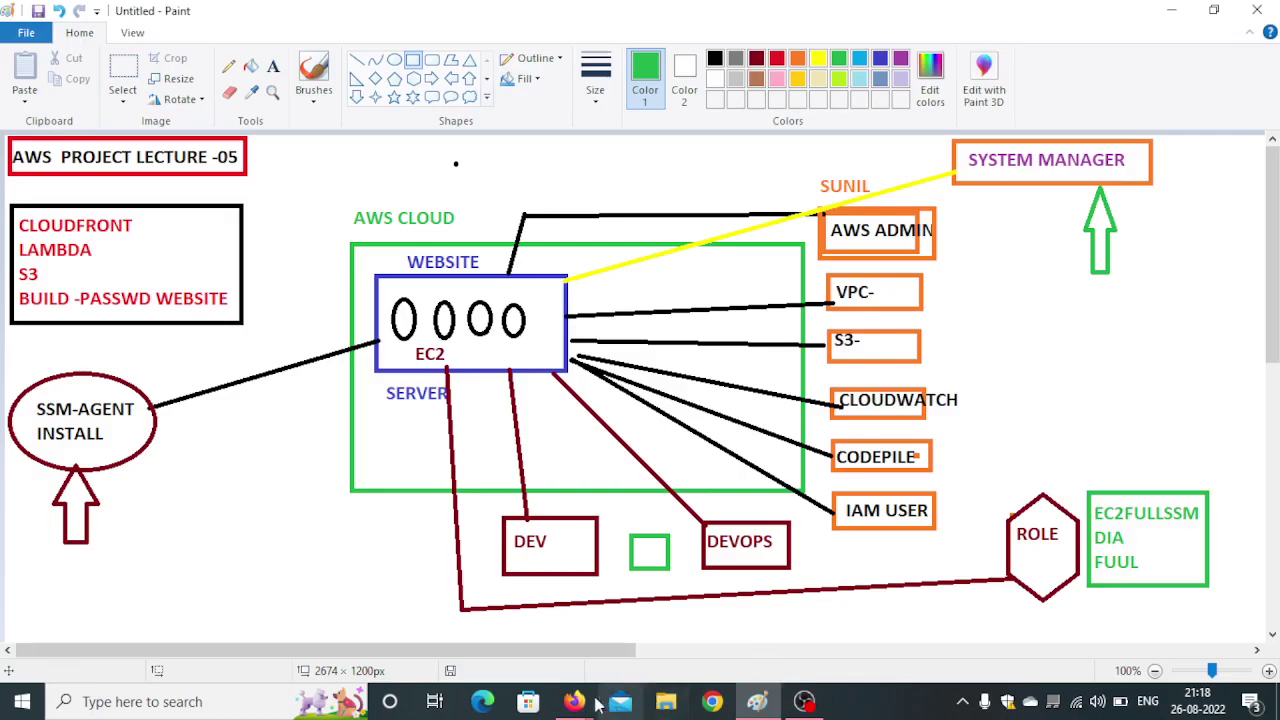
pyautogui.click(776, 618)
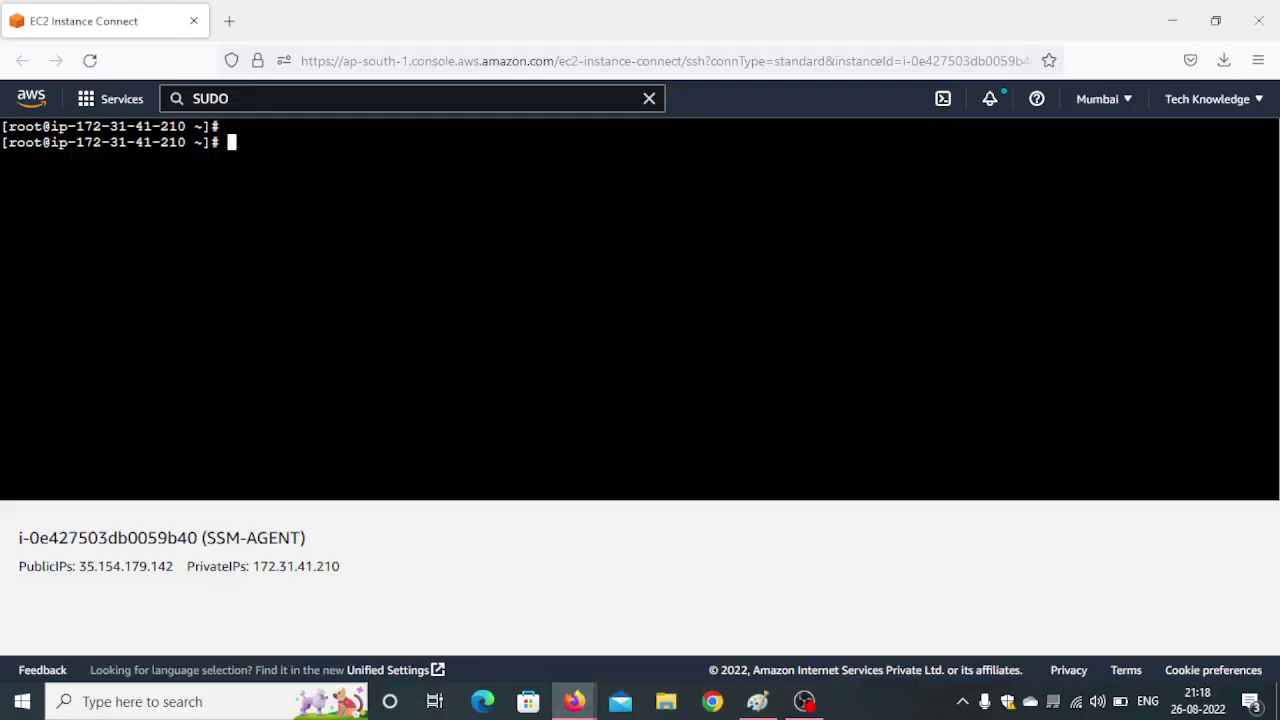
pyautogui.write('cd /var/www/html')
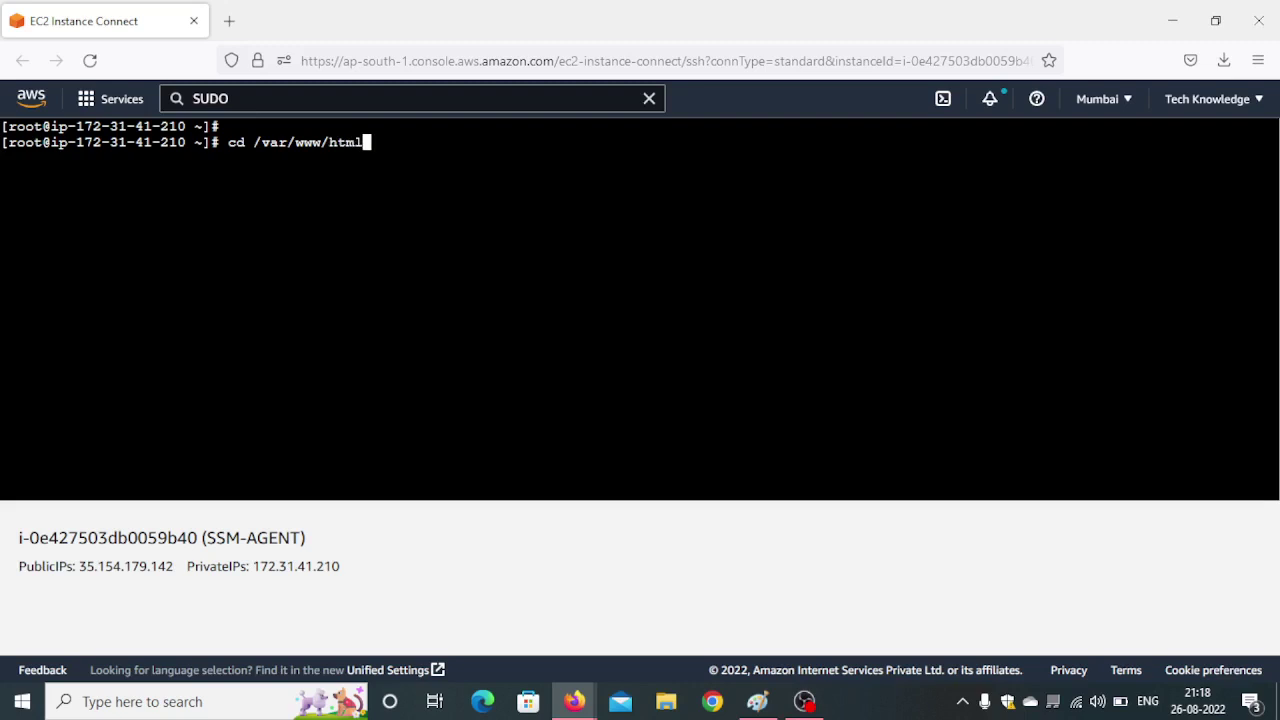
pyautogui.press('Return')
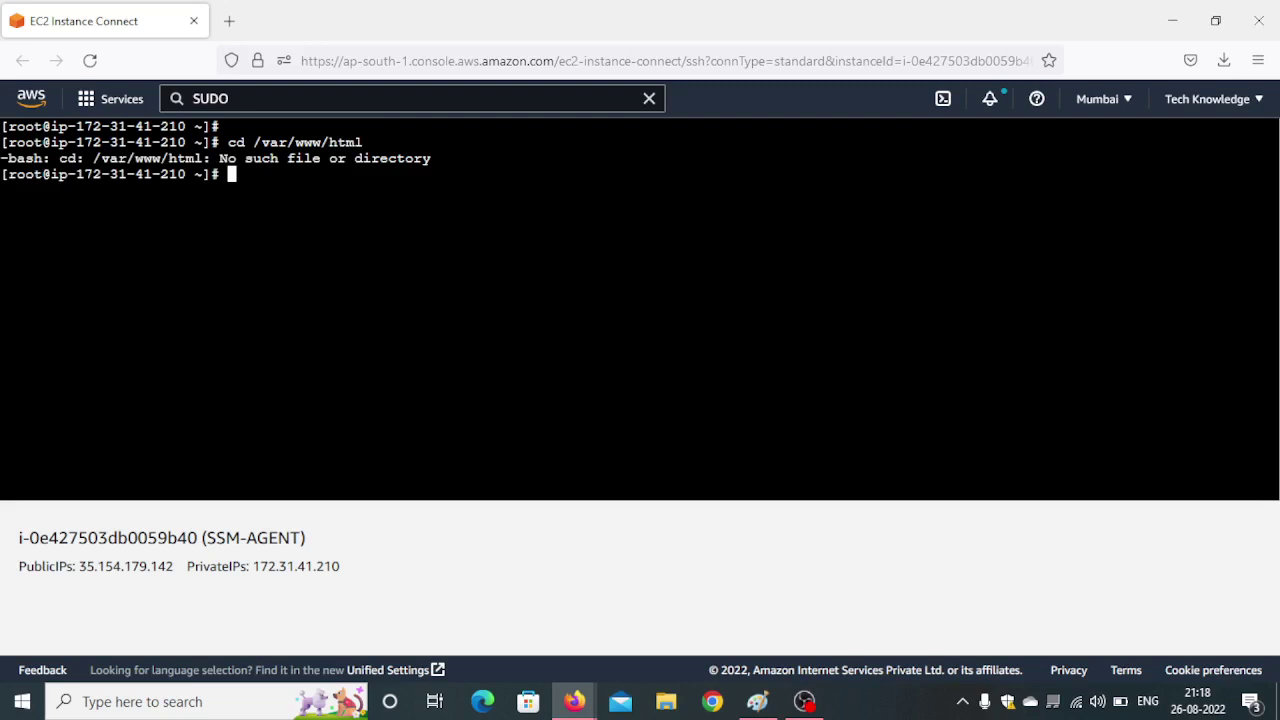
pyautogui.press('Up')
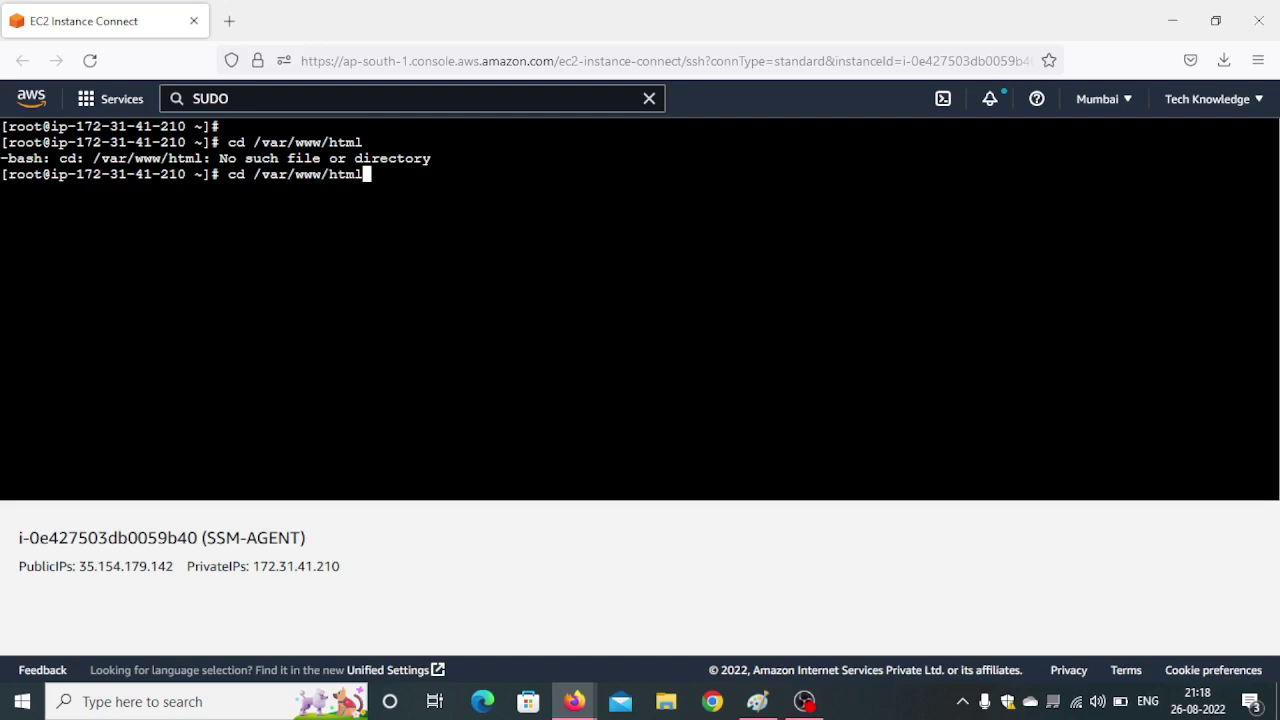
pyautogui.press('Return')
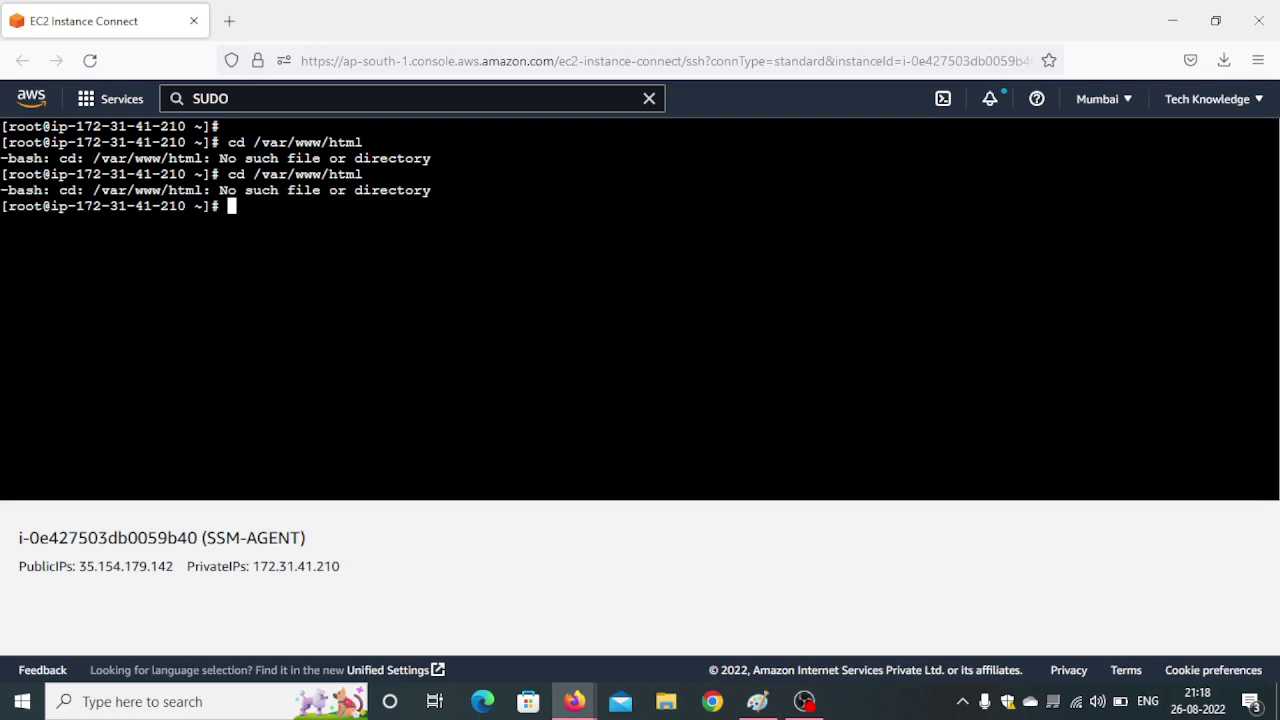
# Return to the EC2 console window and open Systems Manager by searching the services for "system".
pyautogui.moveTo(574, 698)
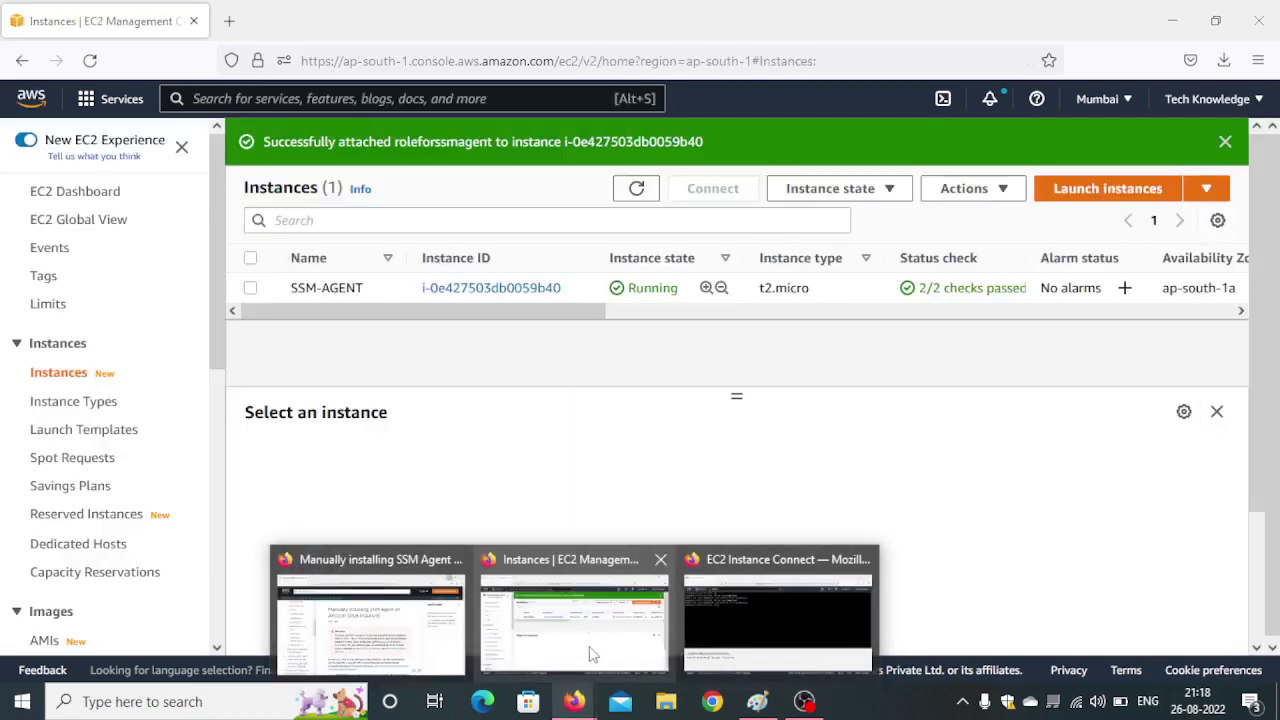
pyautogui.click(590, 653)
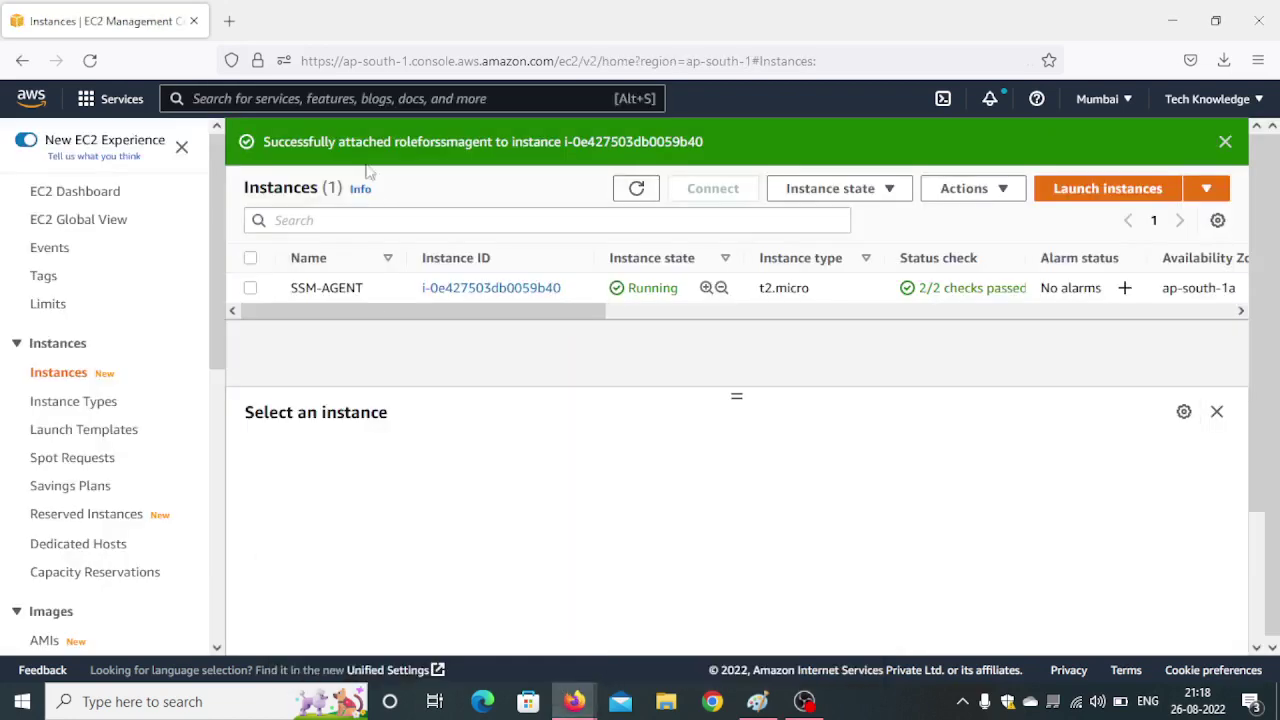
pyautogui.write('system')
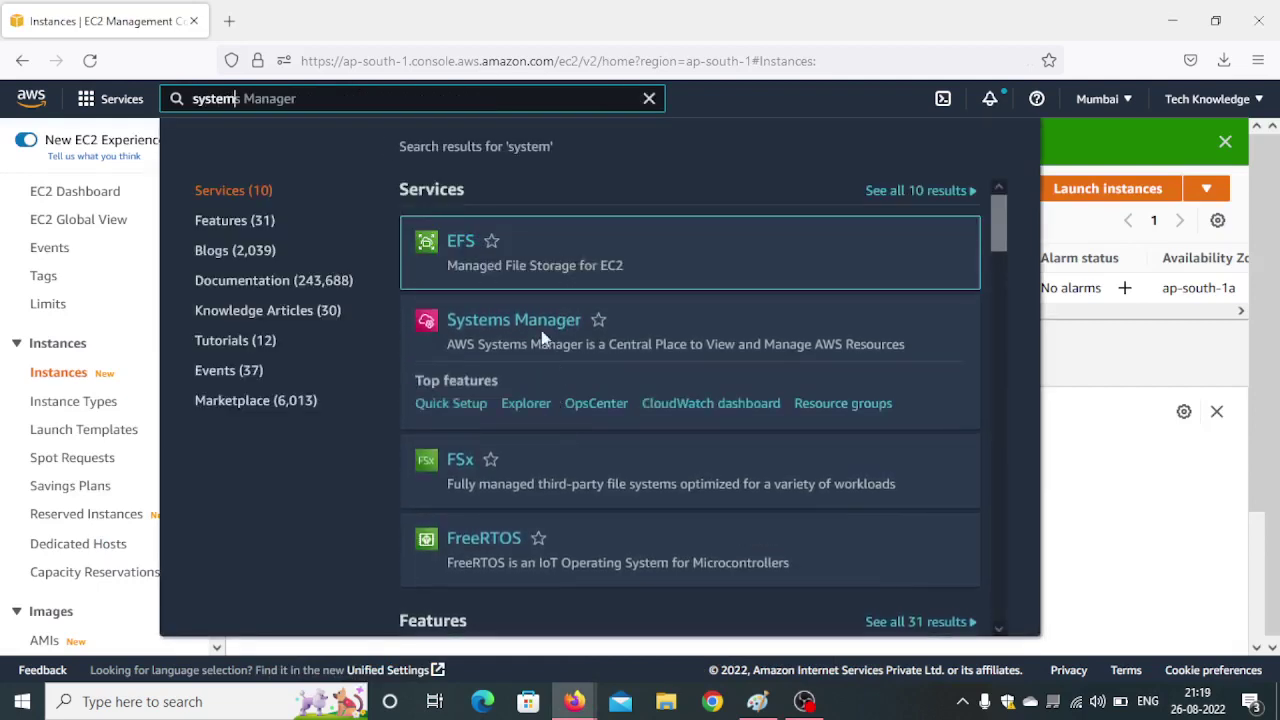
pyautogui.click(537, 322)
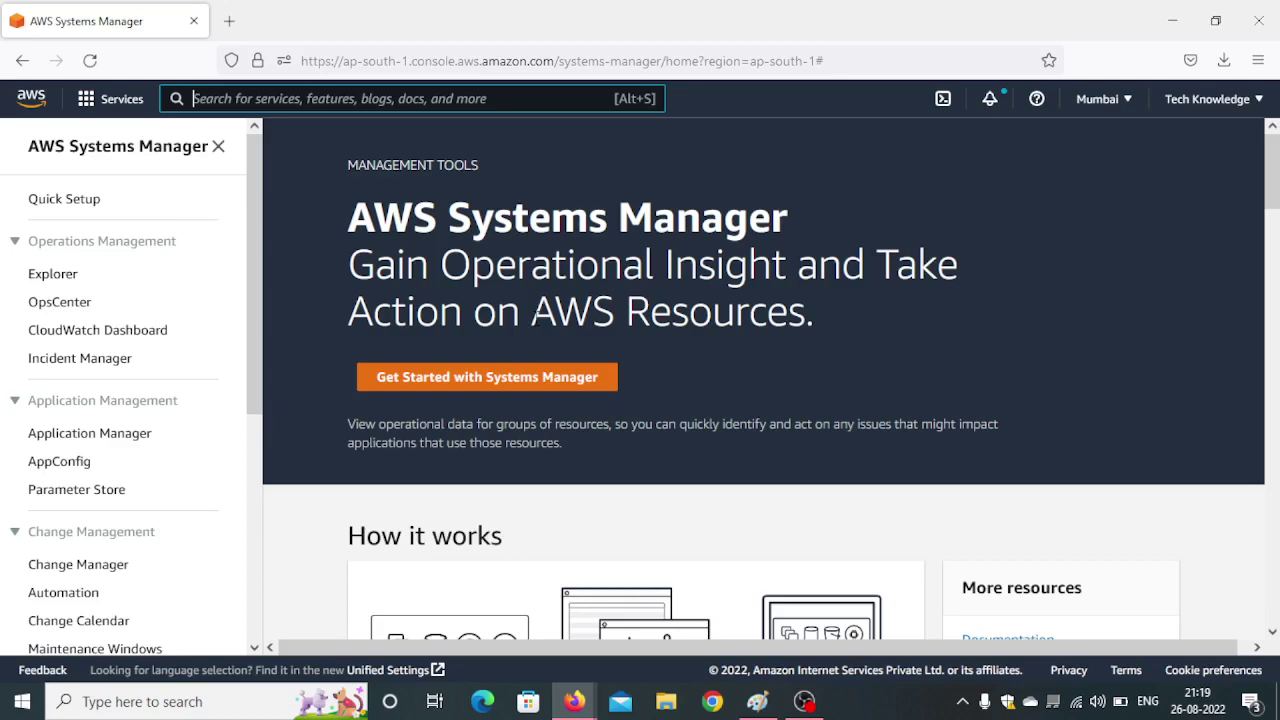
# Look through the Systems Manager overview page and open Run Command under Node Management.
pyautogui.scroll(-5, 630, 370)
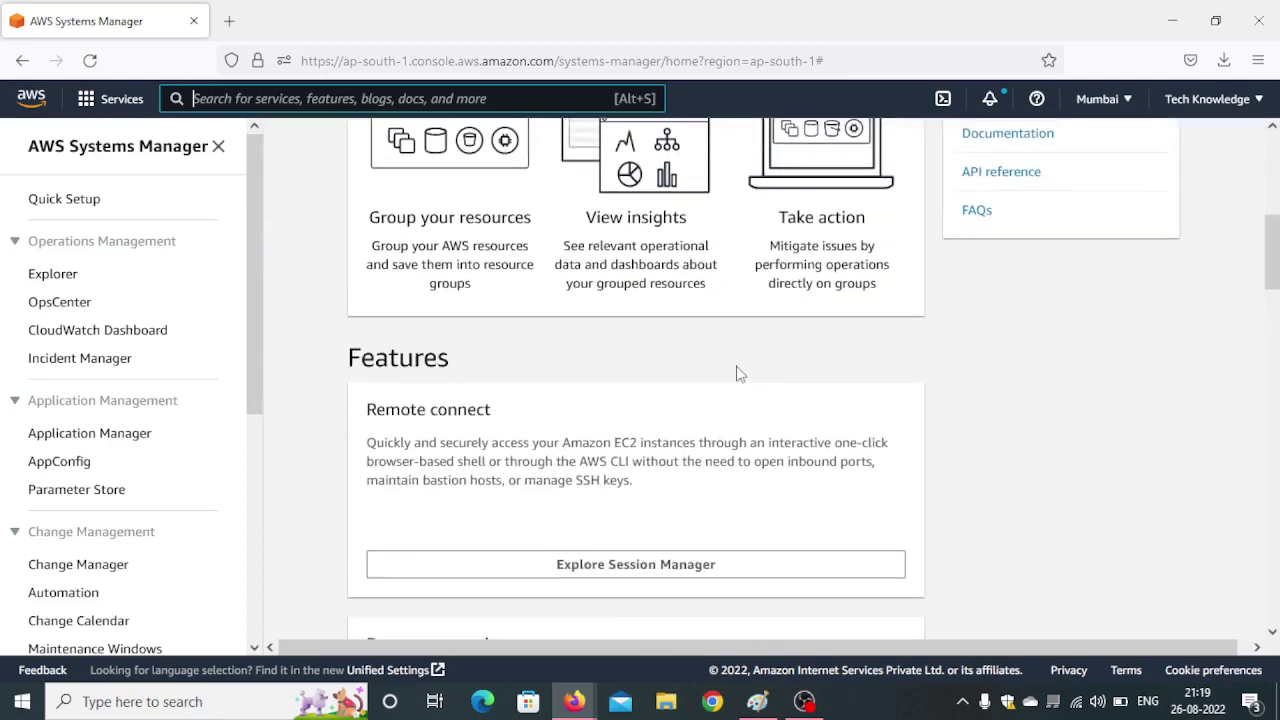
pyautogui.scroll(-5, 738, 373)
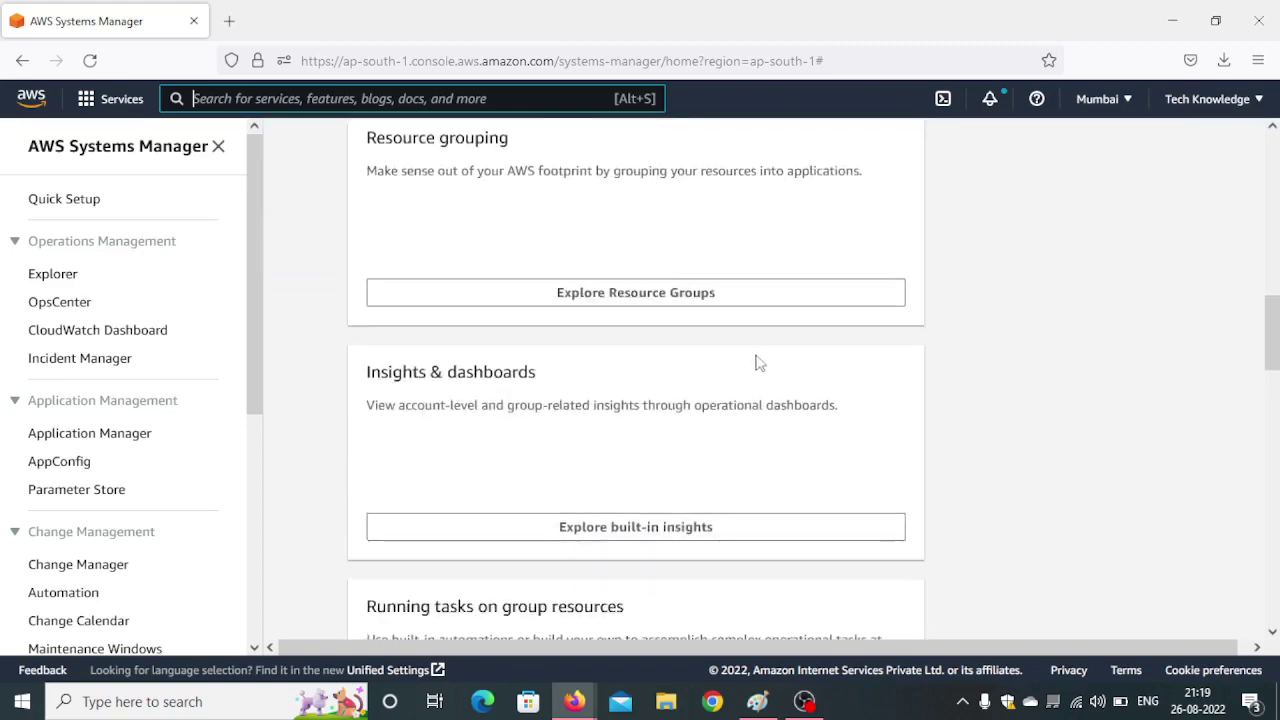
pyautogui.scroll(-3, 757, 363)
pyautogui.scroll(14, 757, 364)
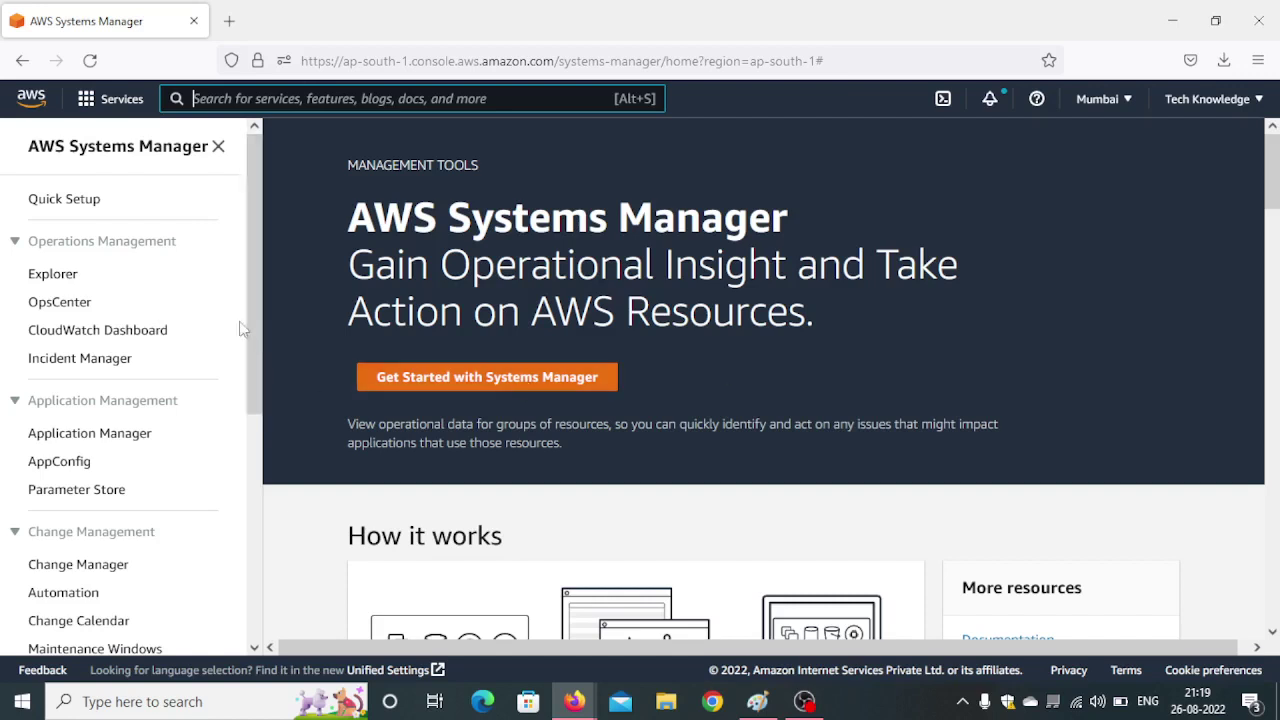
pyautogui.moveTo(251, 264); pyautogui.dragTo(256, 494)
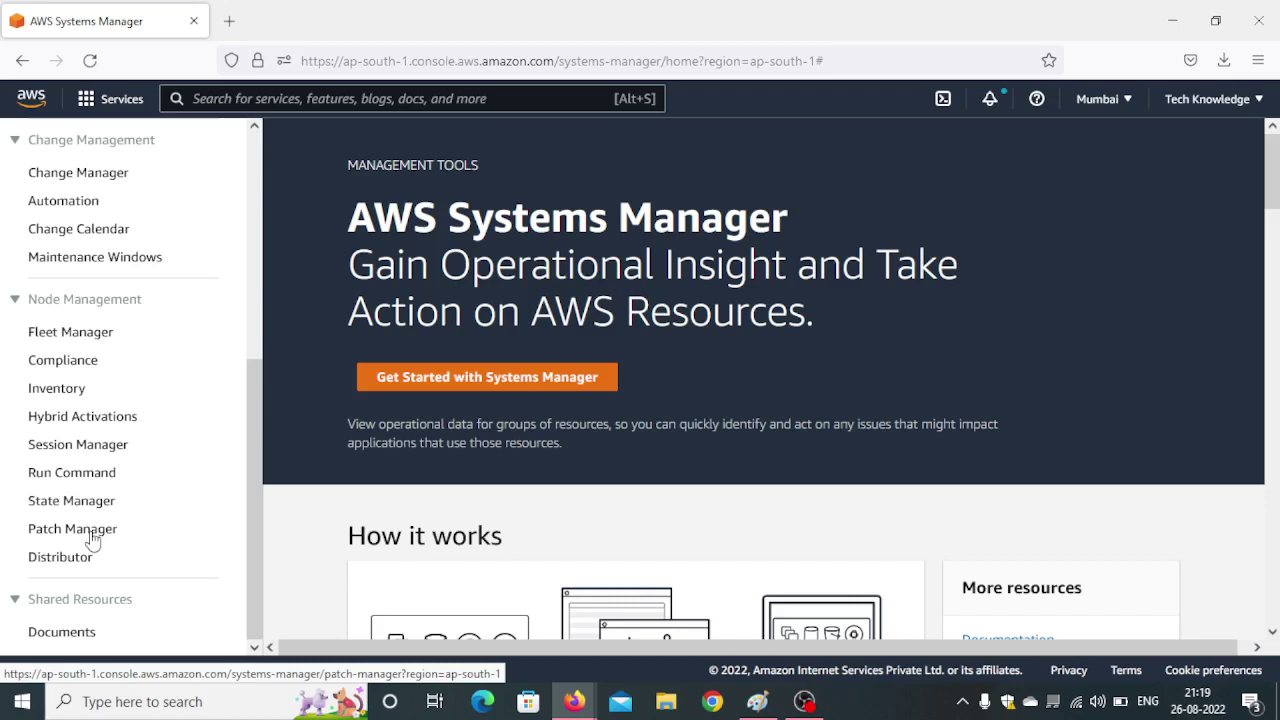
pyautogui.click(84, 481)
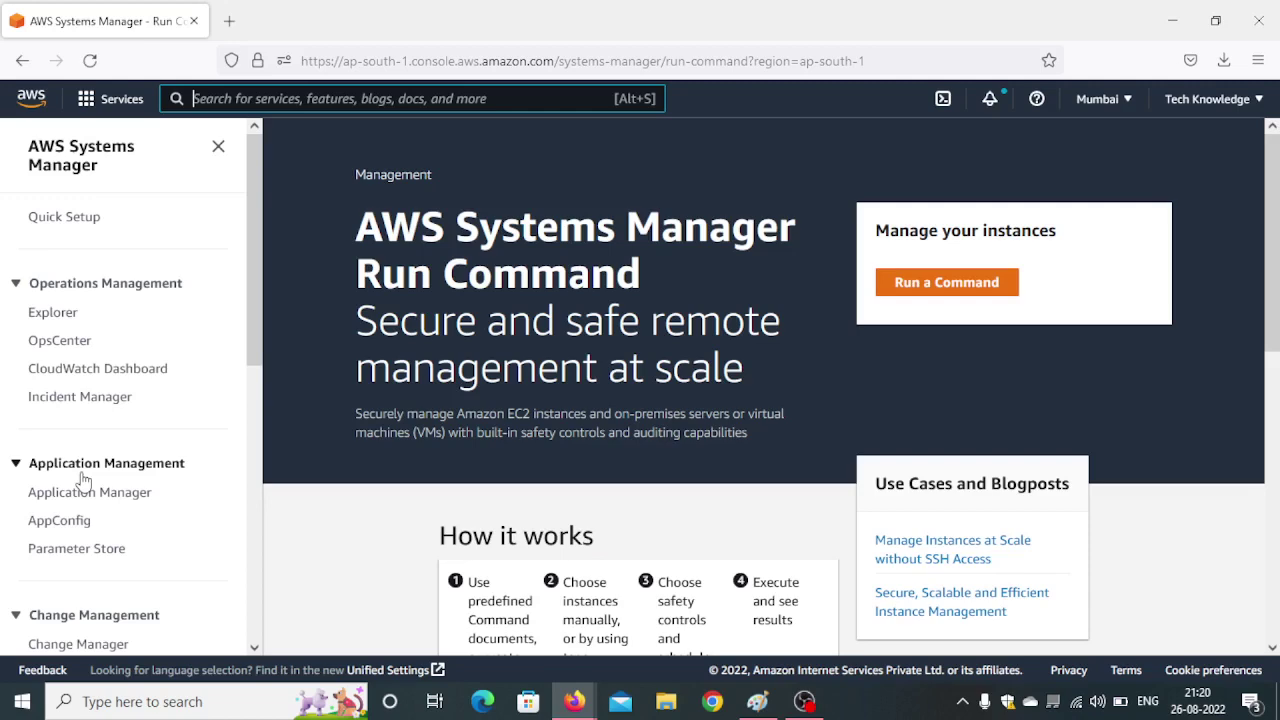
# Go back to the EC2 Instance Connect terminal and rerun cd /var/www/html.
pyautogui.moveTo(574, 701)
pyautogui.click(757, 617)
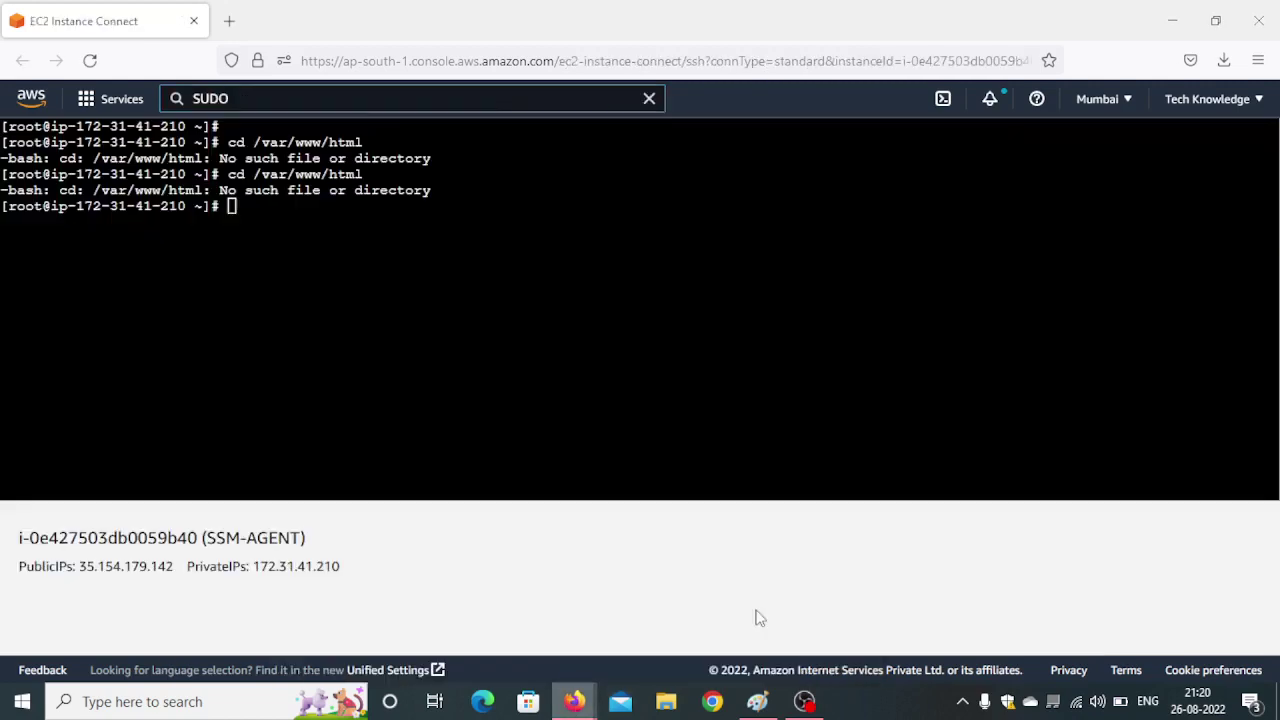
pyautogui.press('Up')
pyautogui.press('Return')
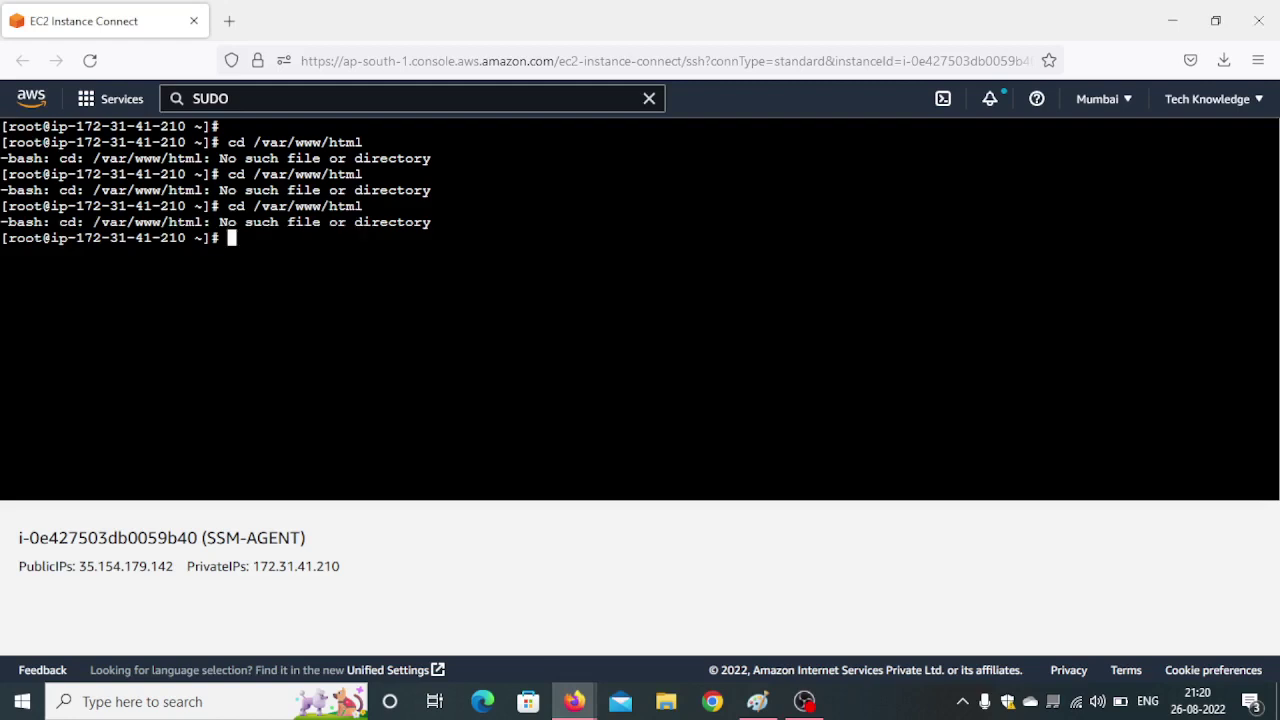
# Return to the Run Command page in Firefox and bring up the Paint diagram.
pyautogui.click(574, 701)
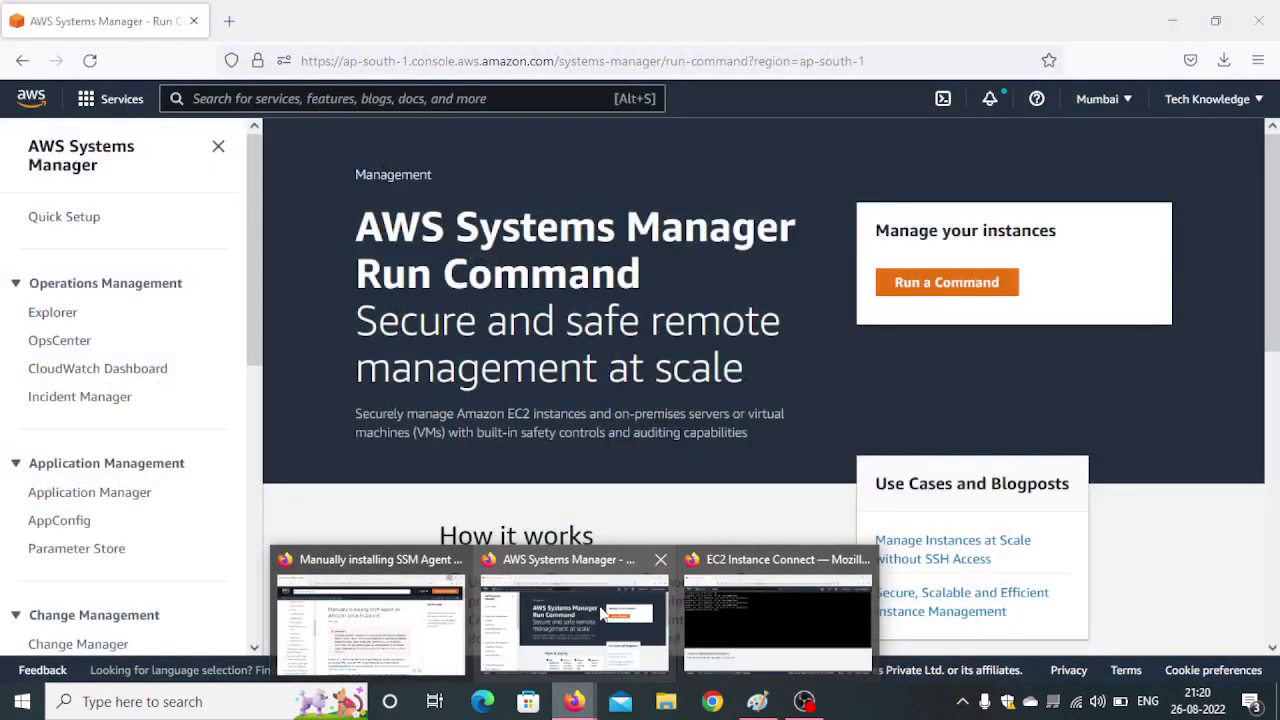
pyautogui.click(589, 590)
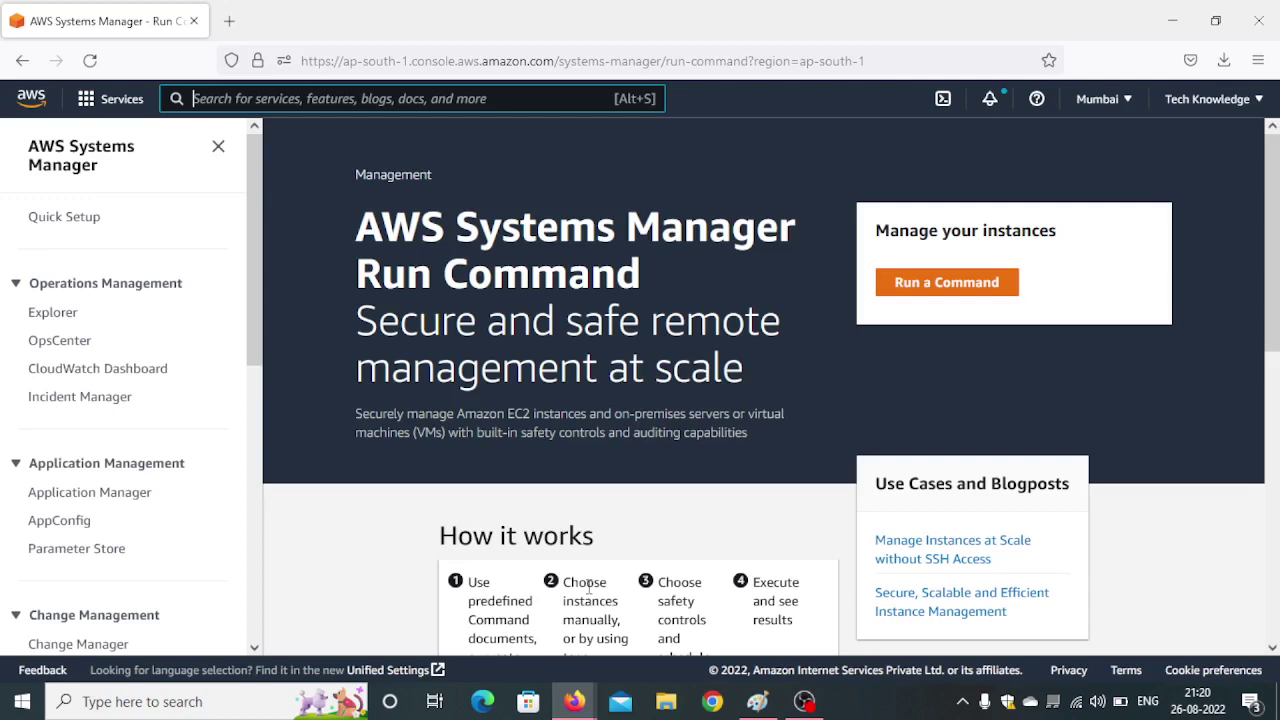
pyautogui.click(757, 701)
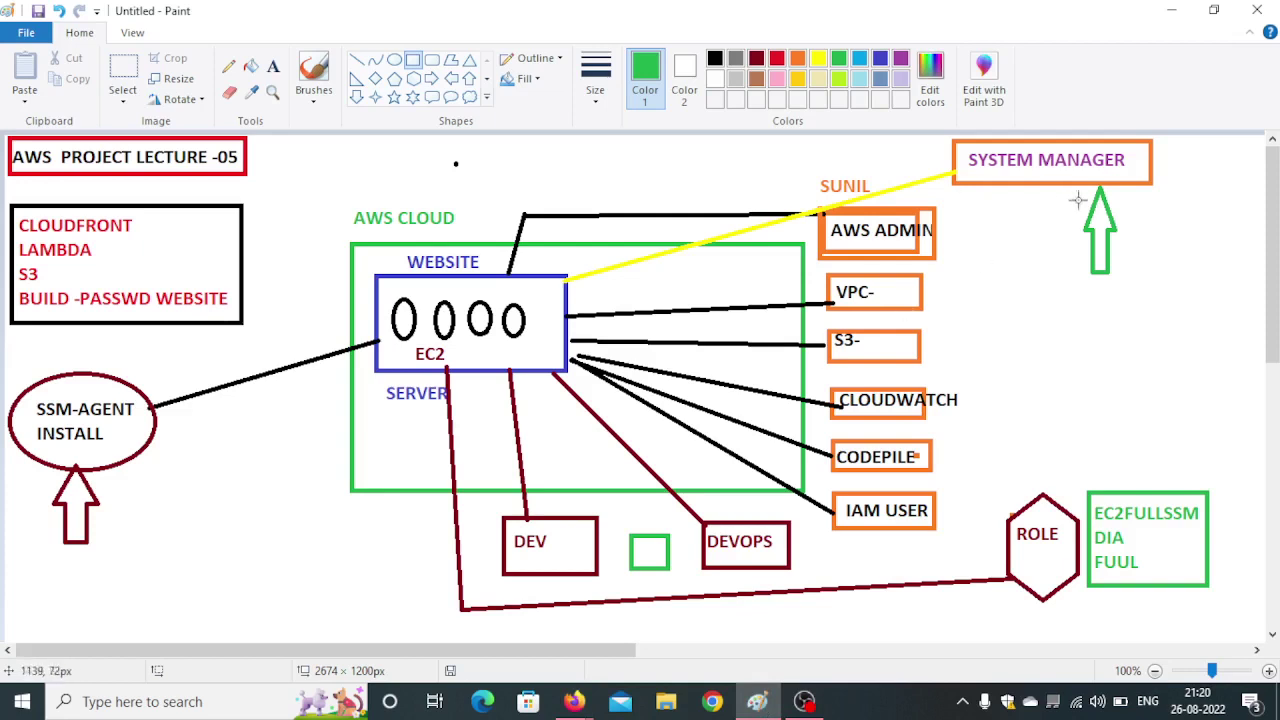
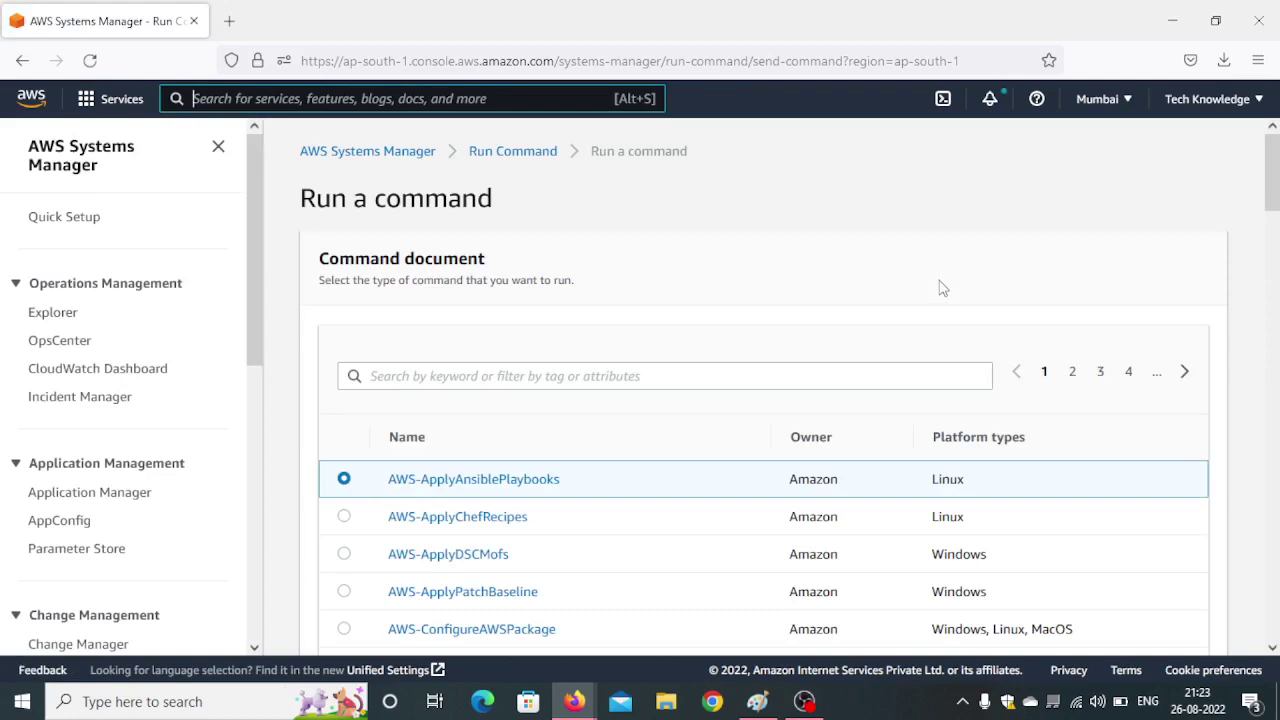
# Filter the command documents by "shell", select AWS-RunShellScript and go to its command parameters.
pyautogui.scroll(-2, 932, 300)
pyautogui.scroll(-1, 932, 308)
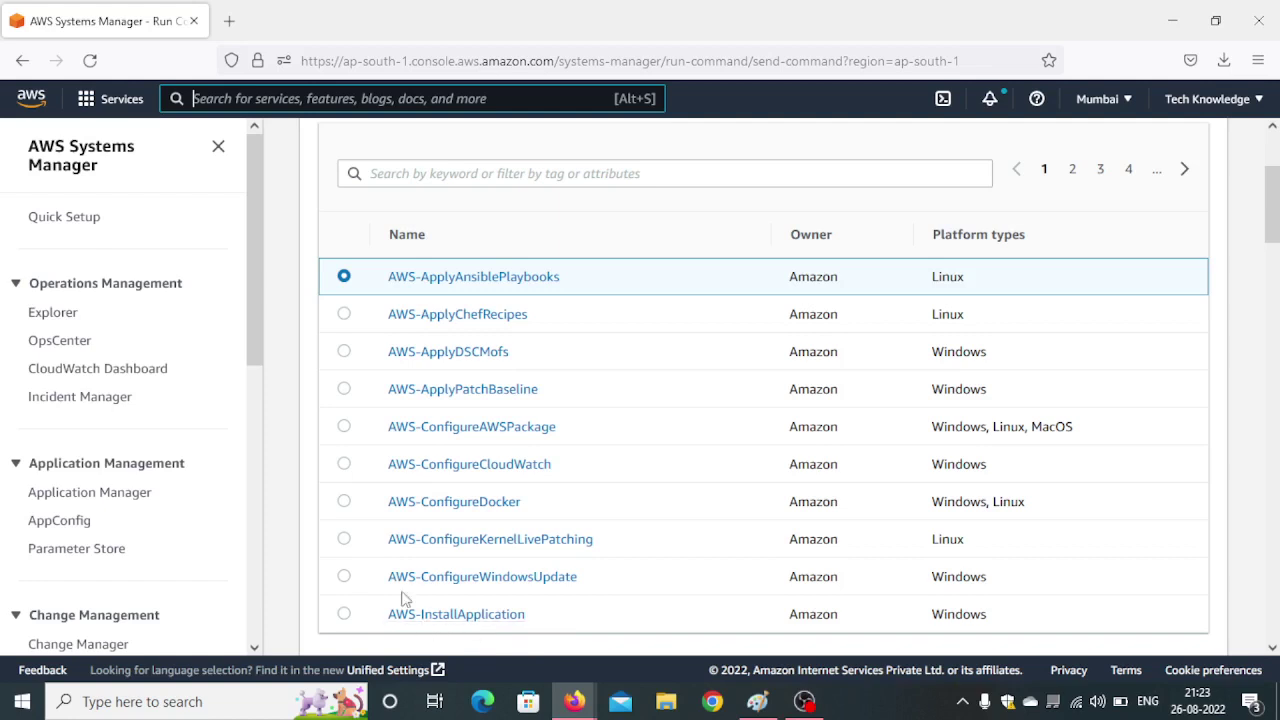
pyautogui.click(481, 170)
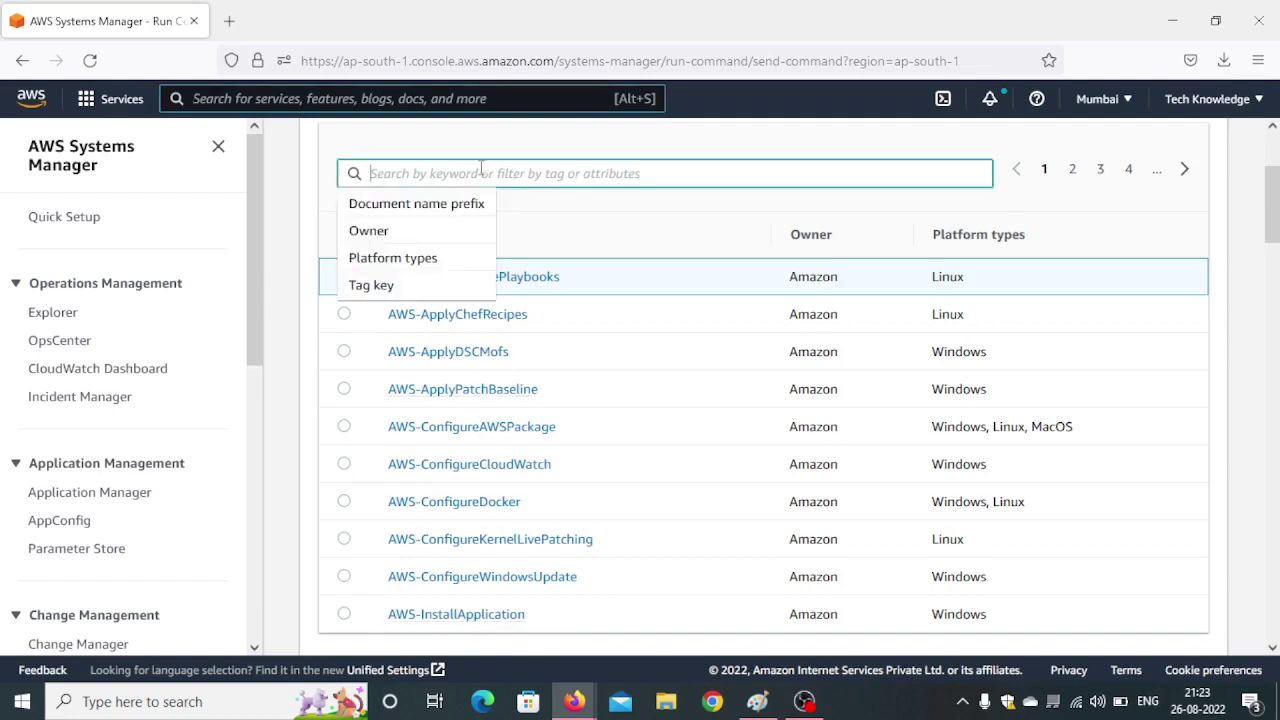
pyautogui.write('she')
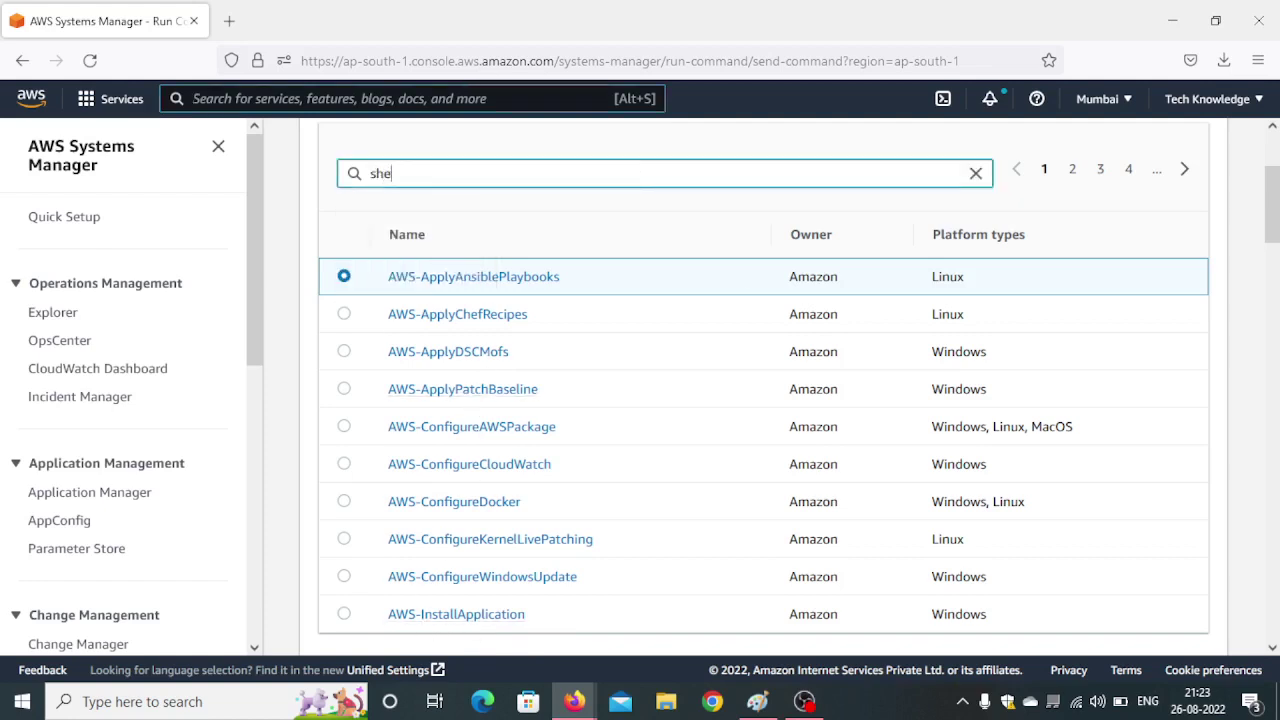
pyautogui.write('ll')
pyautogui.press('Return')
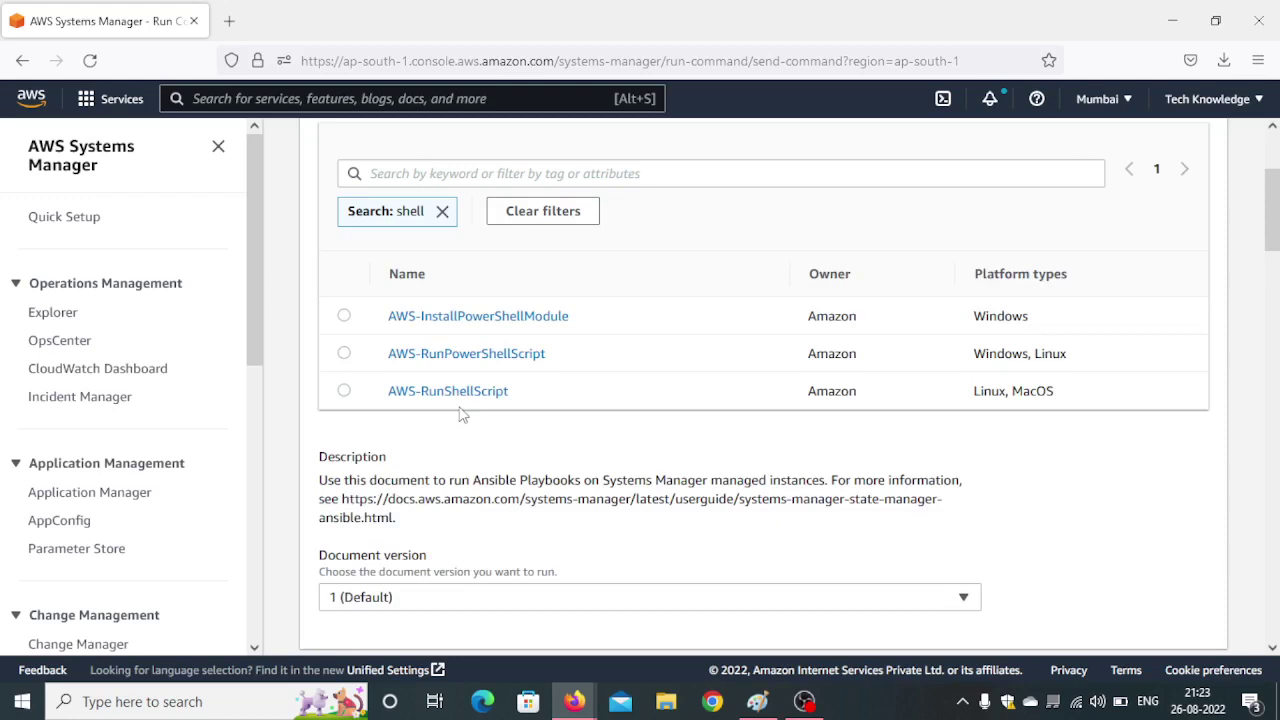
pyautogui.click(345, 392)
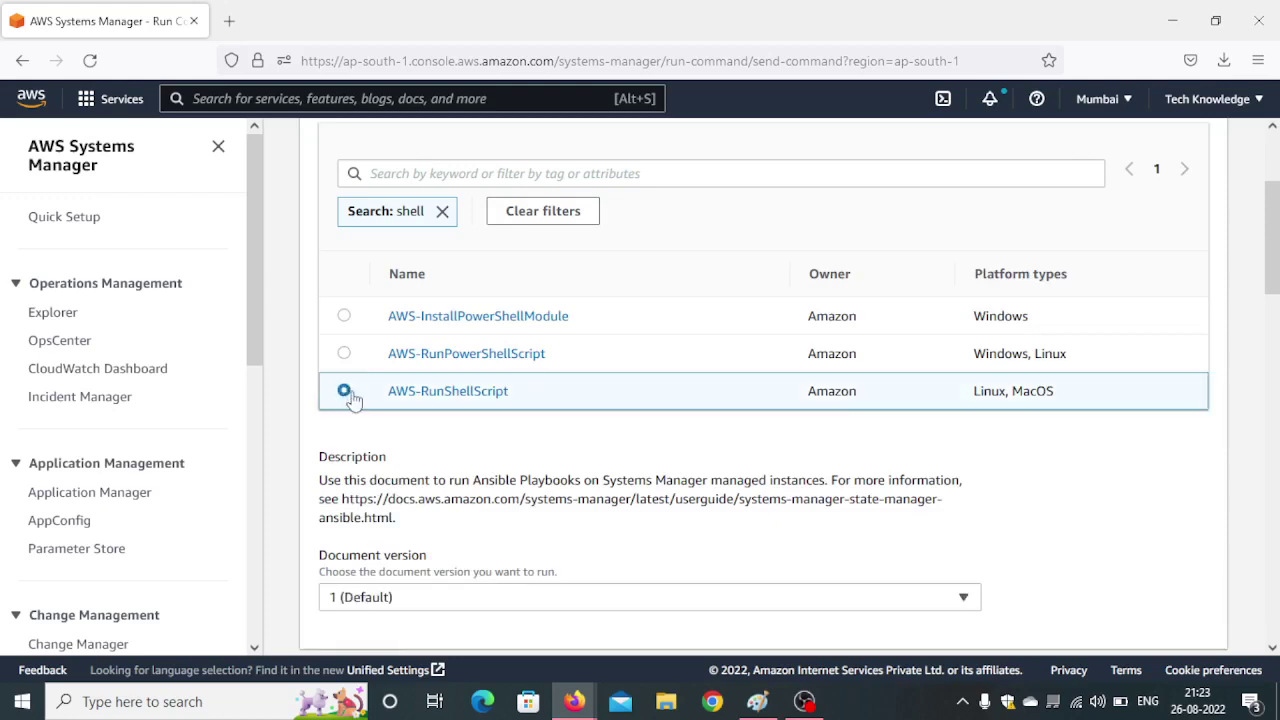
pyautogui.scroll(-3, 611, 484)
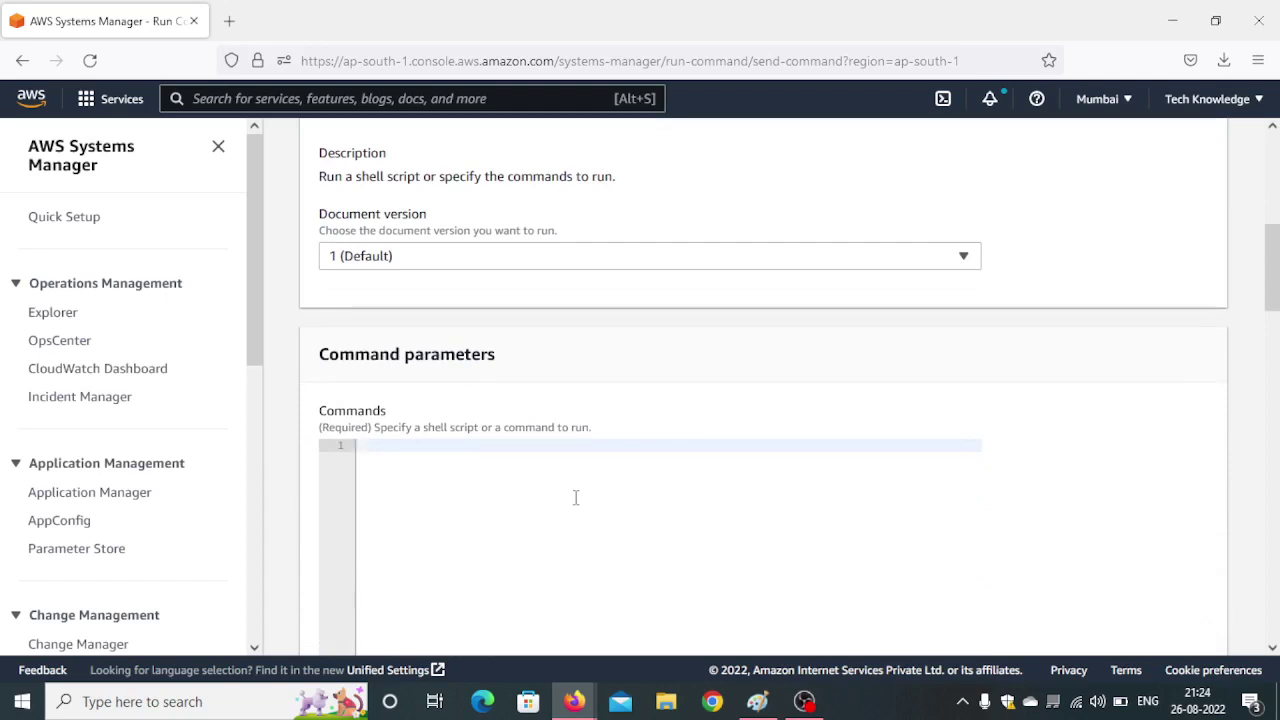
# Switch to the Paint diagram and draw a black up arrow about 63 x 90 px below the SYSTEM MANAGER box.
pyautogui.click(757, 701)
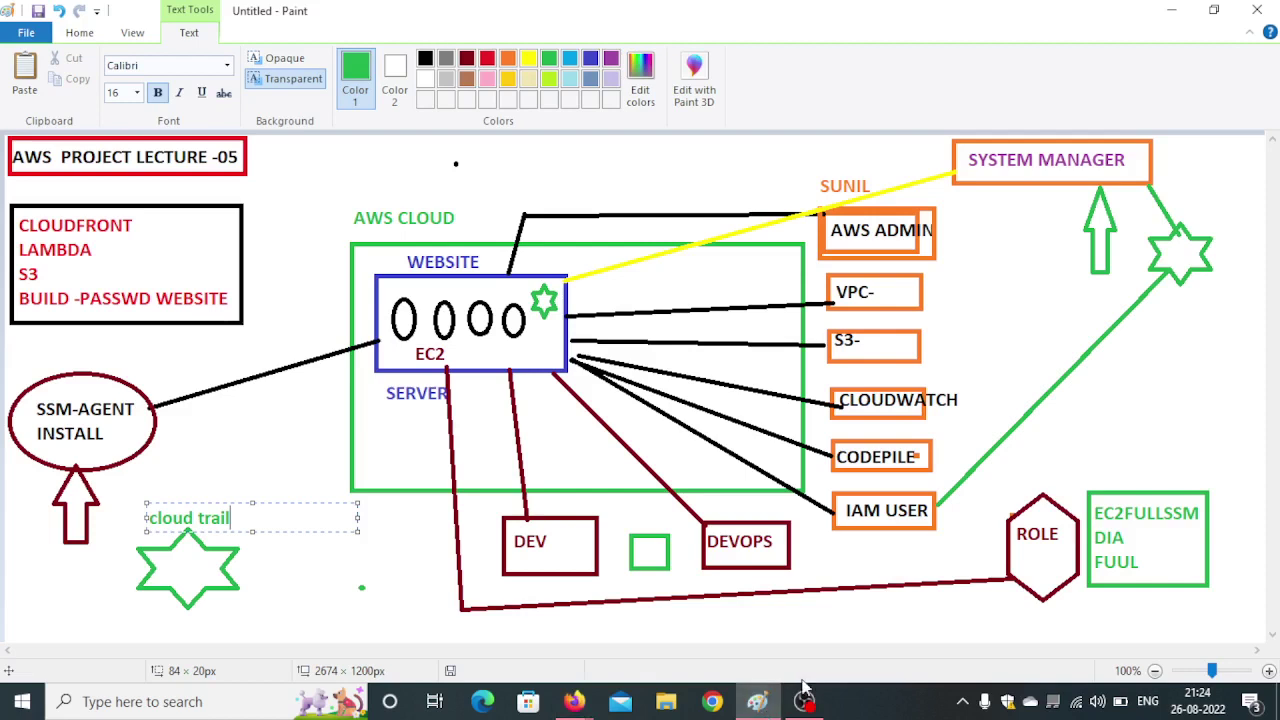
pyautogui.click(425, 59)
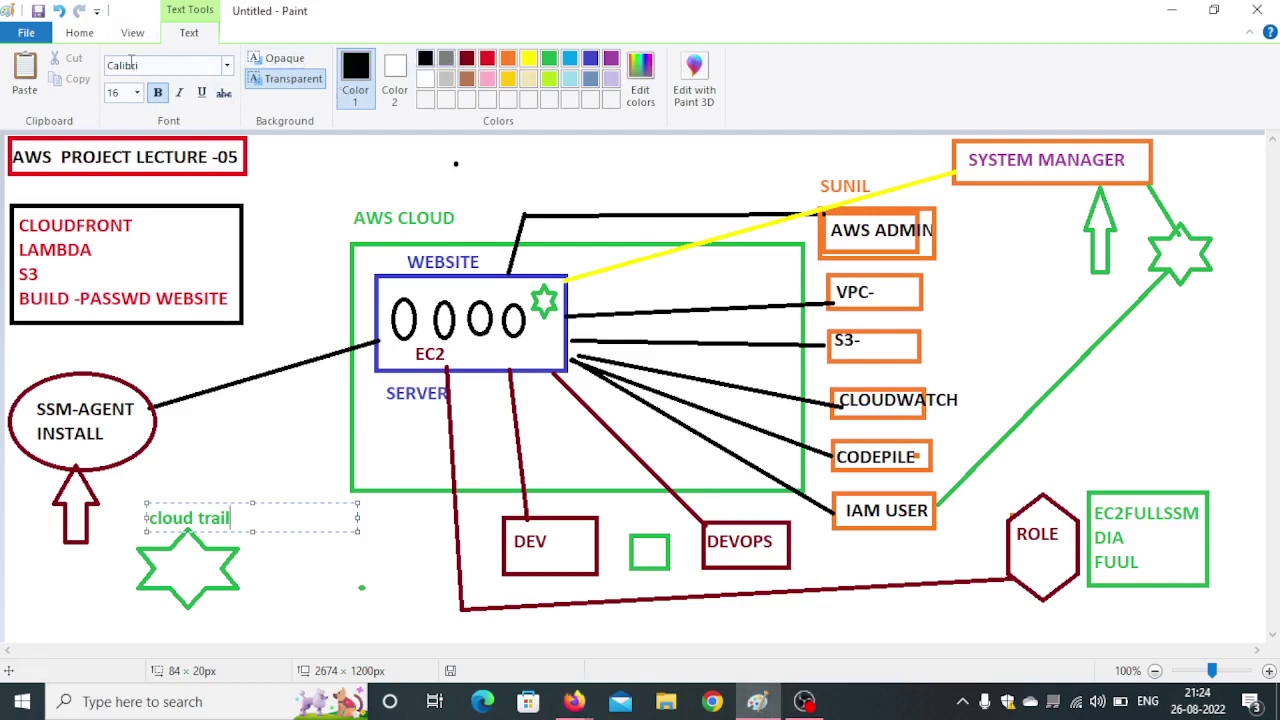
pyautogui.click(90, 33)
pyautogui.click(469, 78)
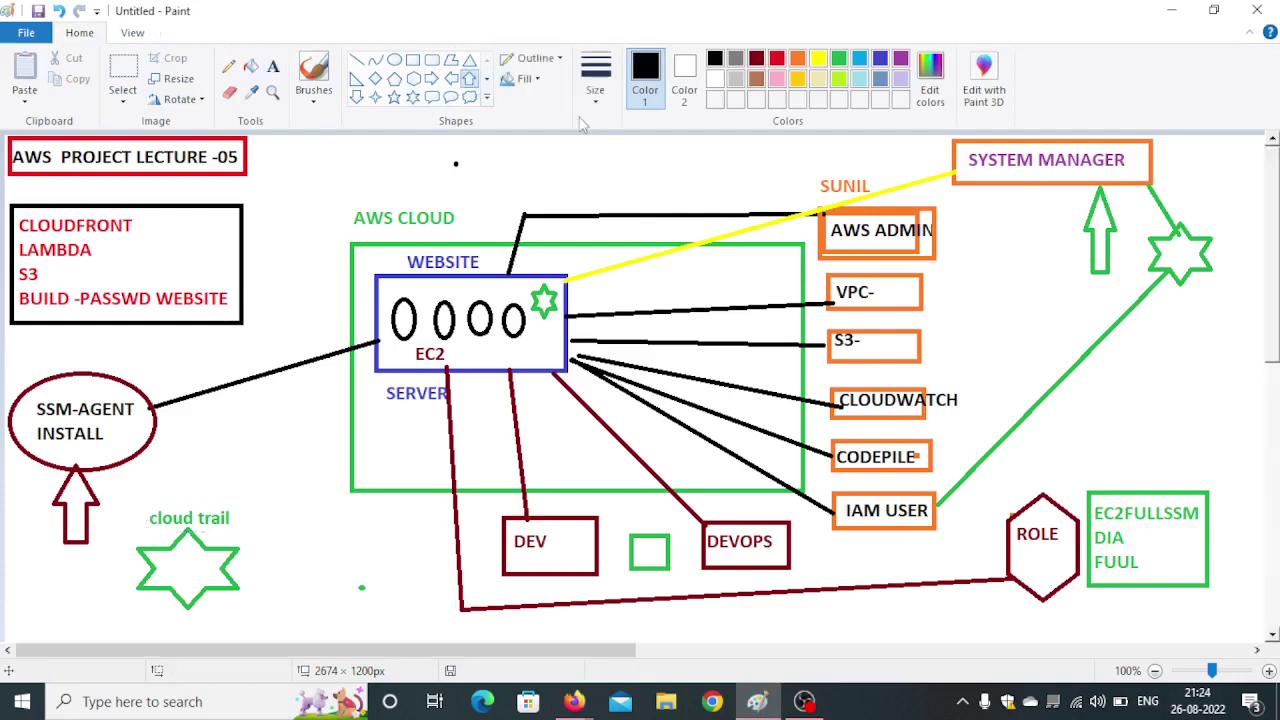
pyautogui.moveTo(1048, 210); pyautogui.dragTo(1094, 272)
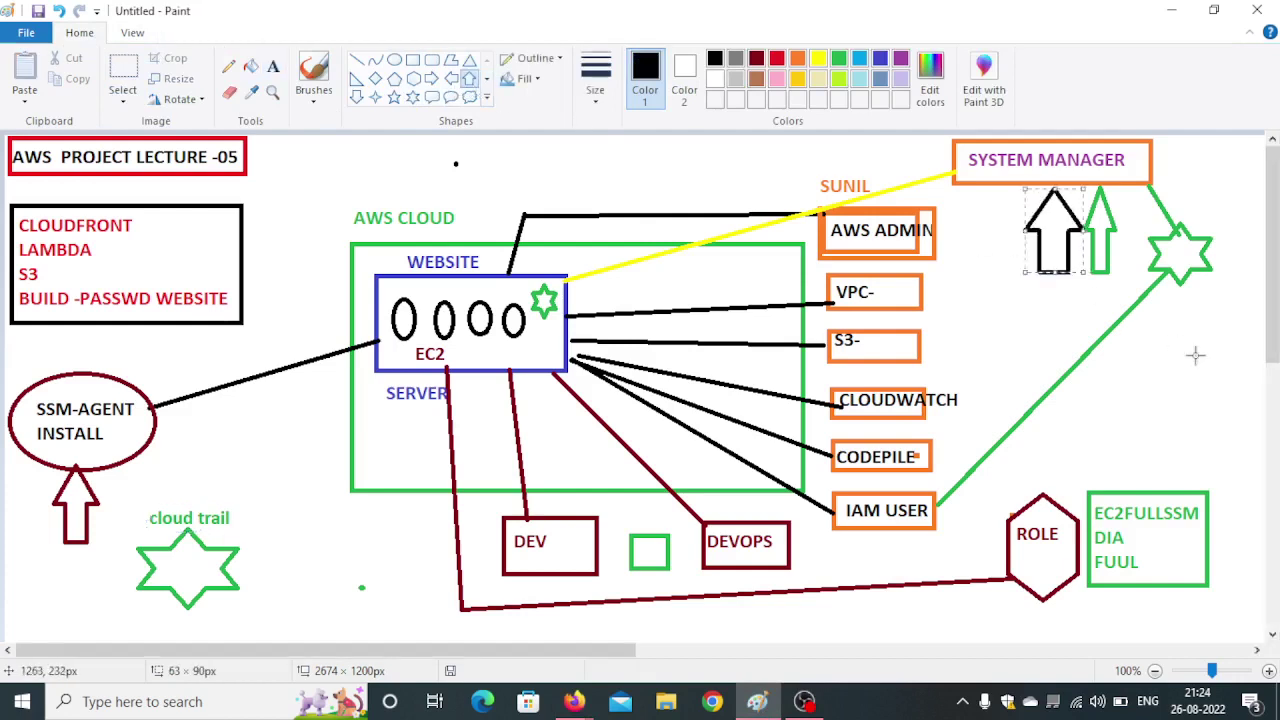
# Return to the Run Command page in Firefox and enter the script lines yum update -y and yum install httpd.
pyautogui.moveTo(574, 701)
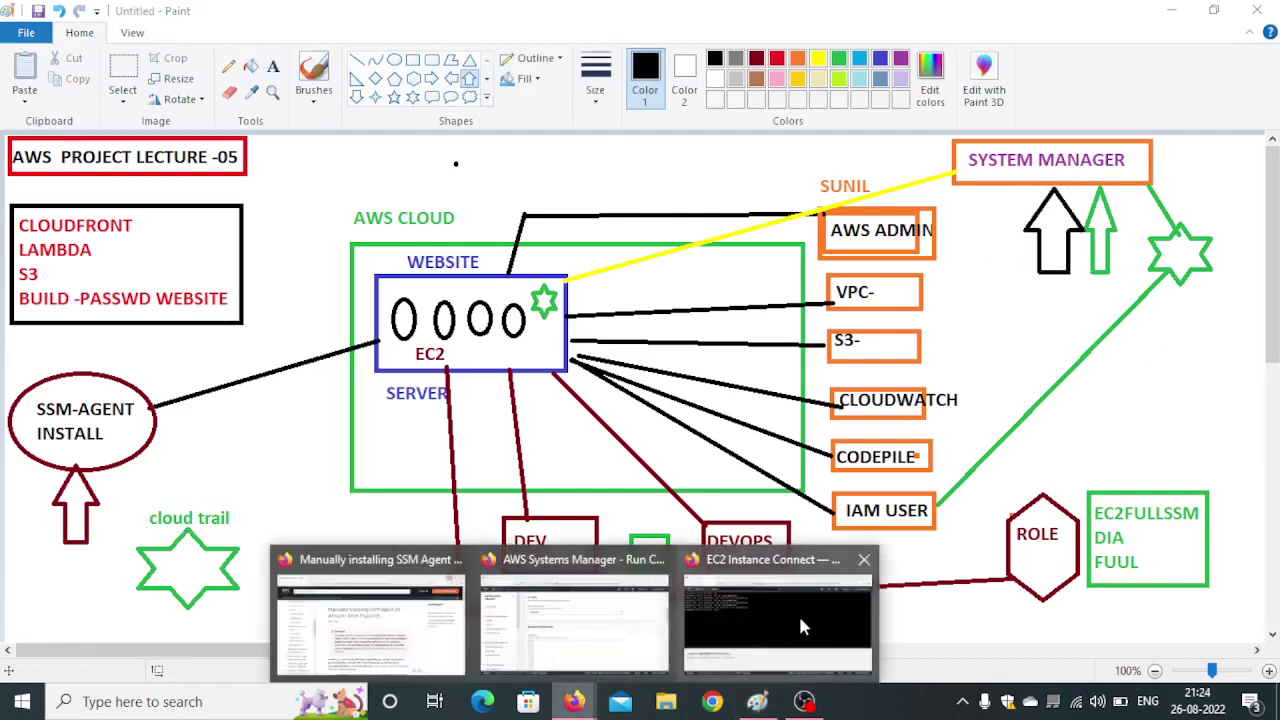
pyautogui.click(798, 613)
pyautogui.click(578, 612)
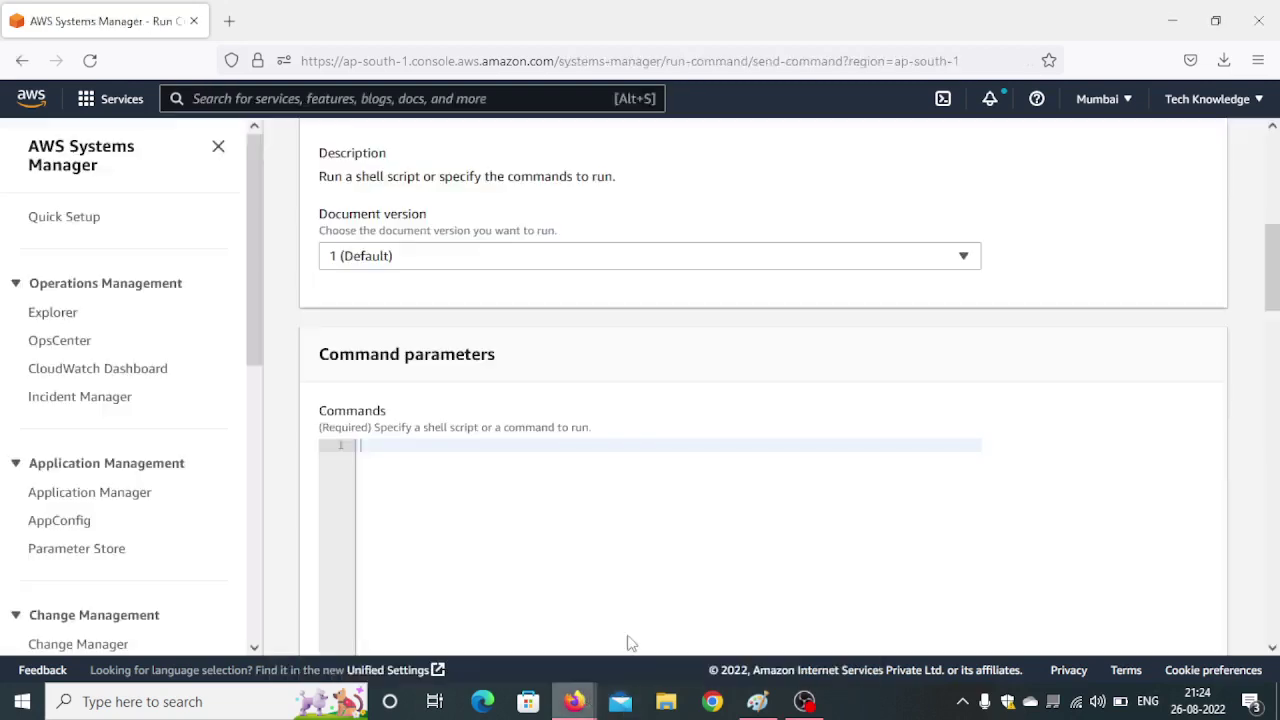
pyautogui.write('yu')
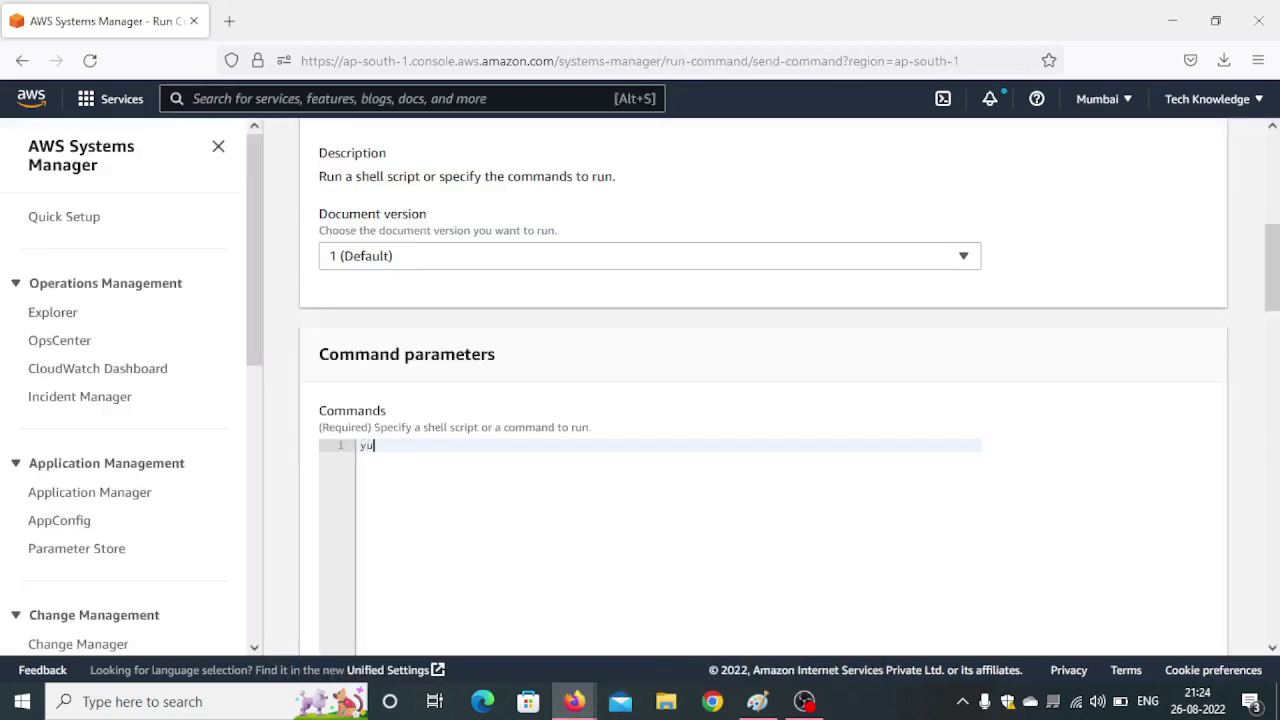
pyautogui.write('m update -y')
pyautogui.press('Return')
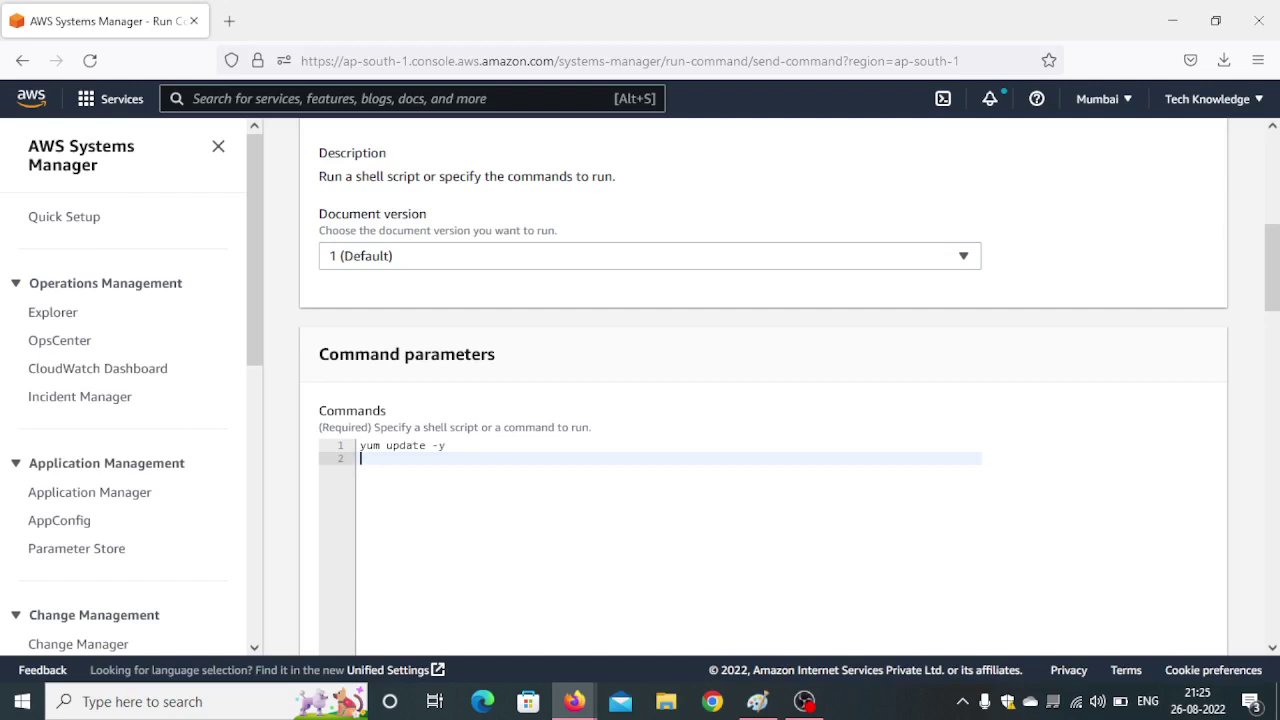
pyautogui.write('yum install httpd')
pyautogui.press('Return')
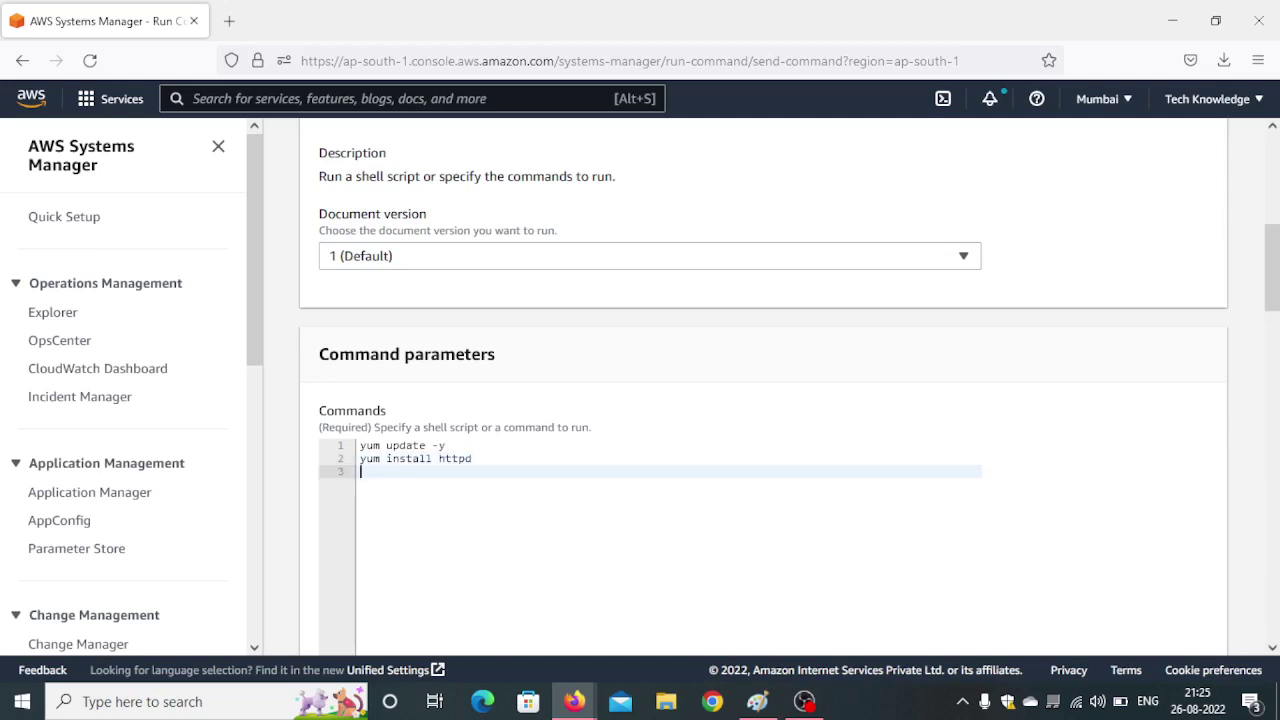
# Add the script lines systemctl start httpd and systemctl enable httpd.
pyautogui.write('systemctl start httpd')
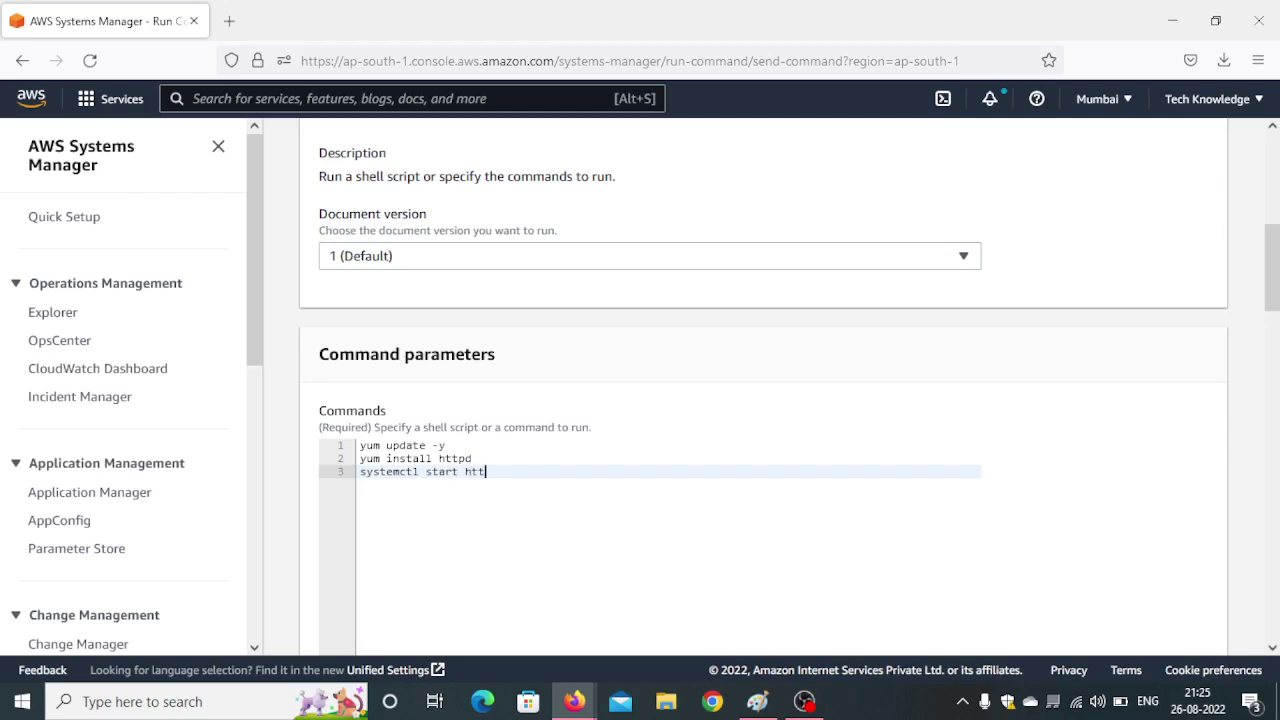
pyautogui.press('Return')
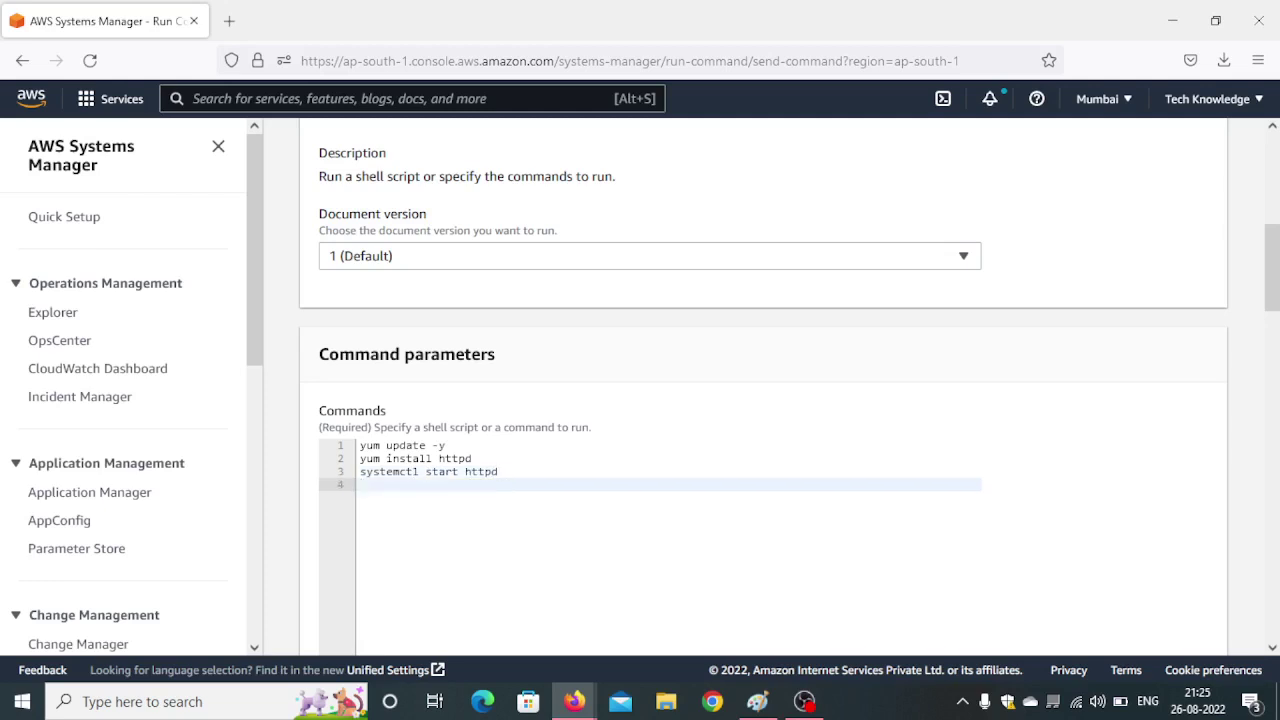
pyautogui.write('systemctl enable httpd')
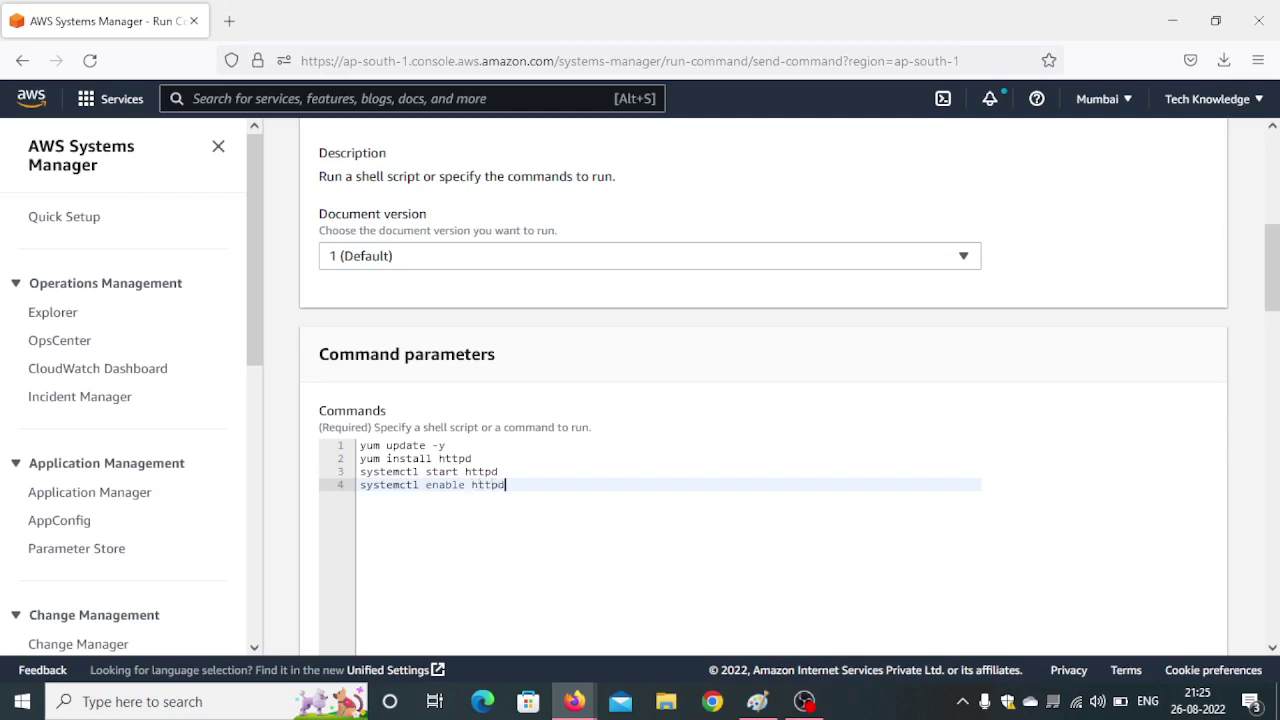
pyautogui.press('Return')
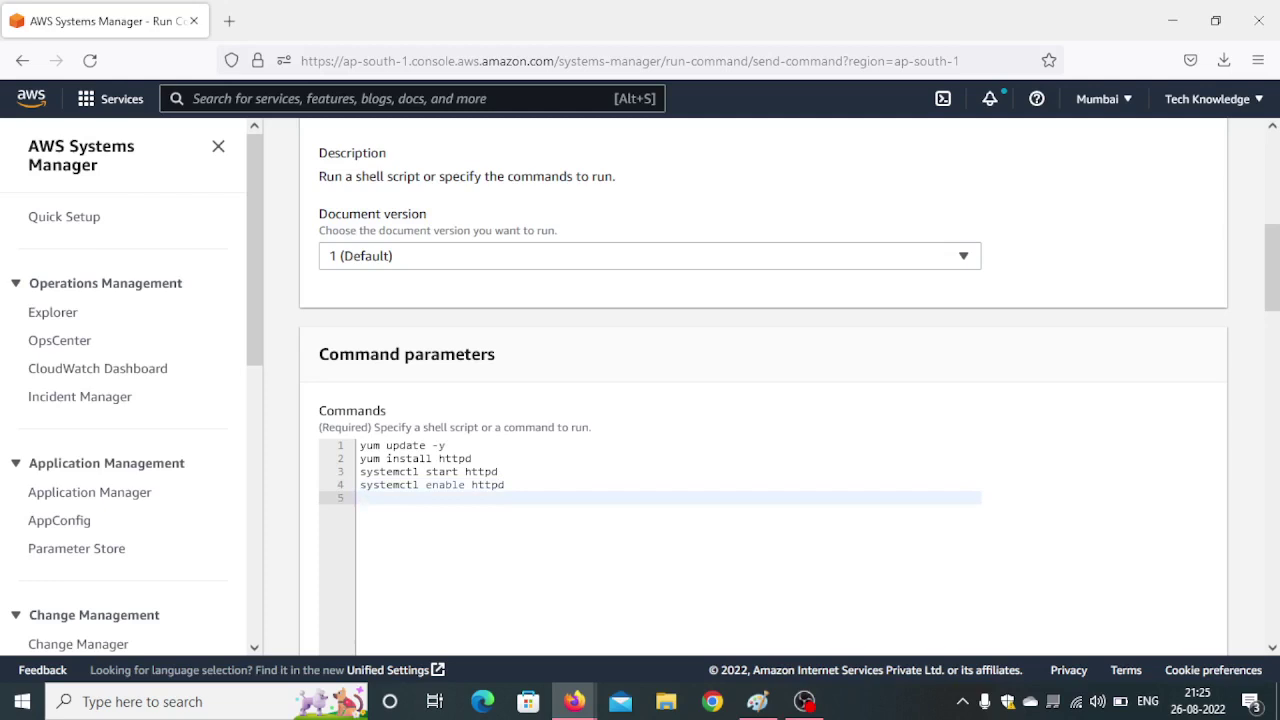
# Add the script lines cd /var/www/html and echo "Devops Bus Technology" > index.html.
pyautogui.write('cd /var/www/html')
pyautogui.press('Return')
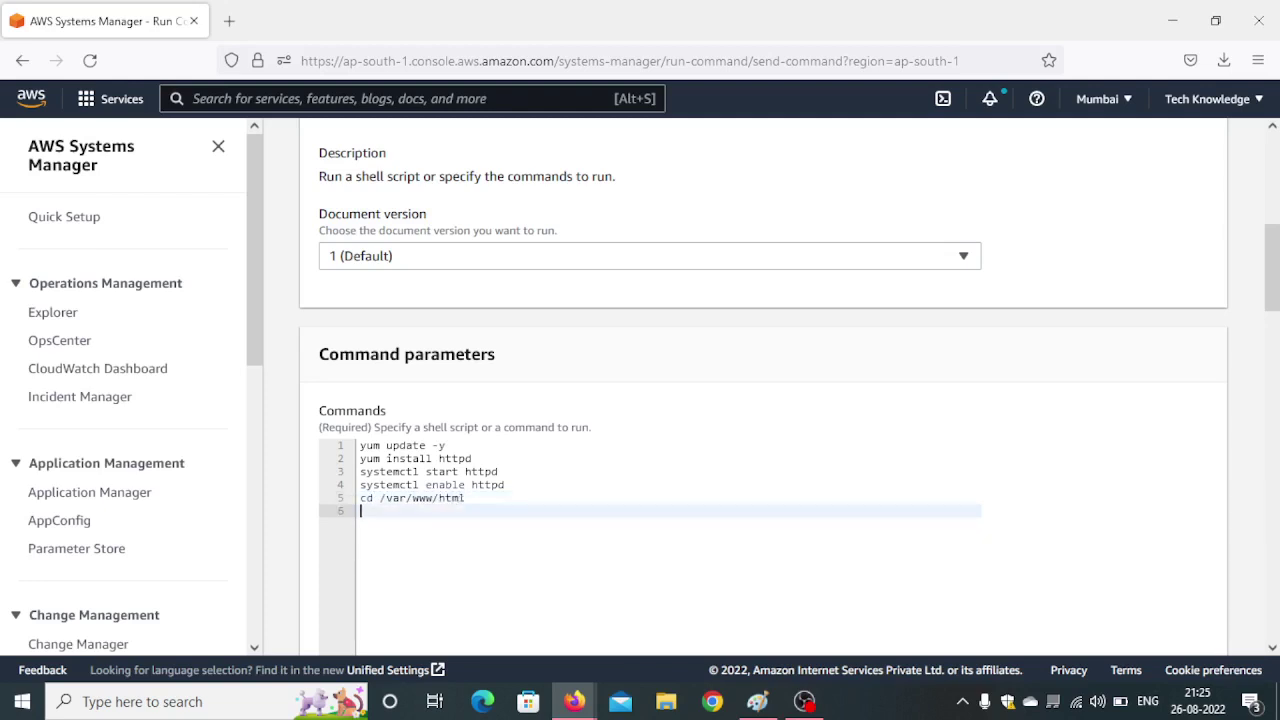
pyautogui.write('echo')
pyautogui.write('"Devops Bus Tech')
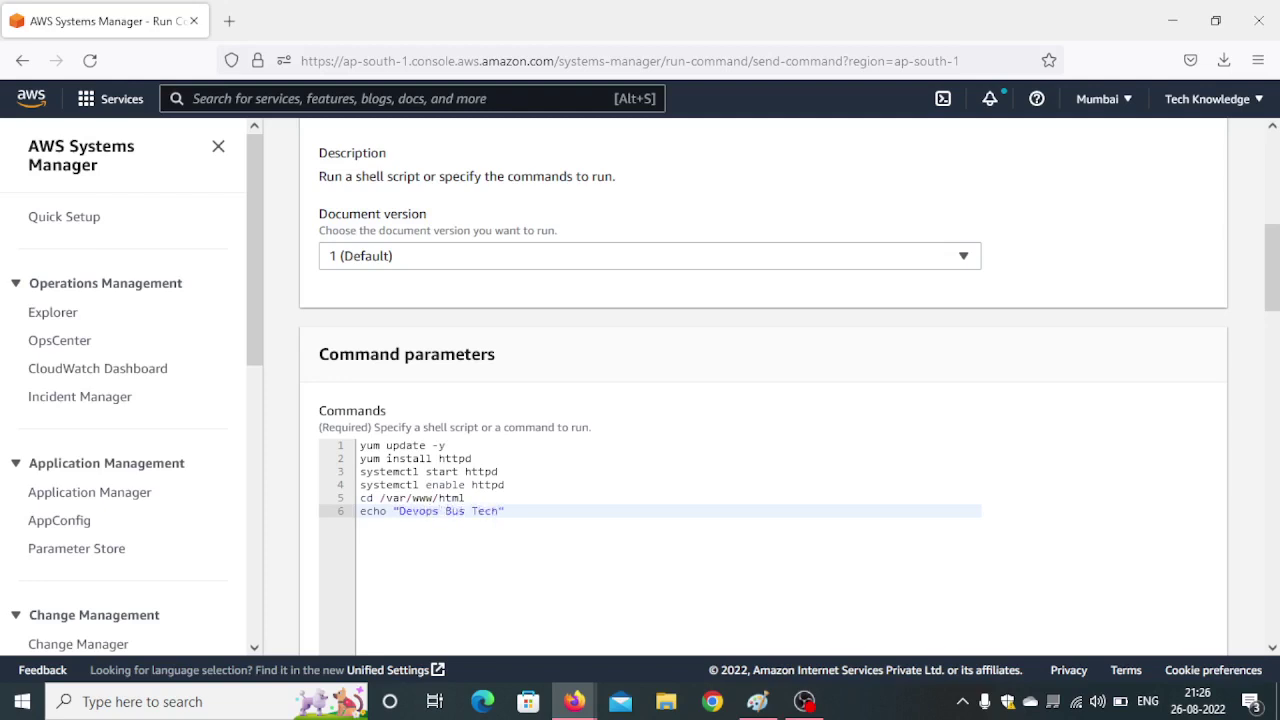
pyautogui.write('nology')
pyautogui.click(544, 511)
pyautogui.press('BackSpace')
pyautogui.press('End')
pyautogui.write('> index.html')
pyautogui.press('Return')
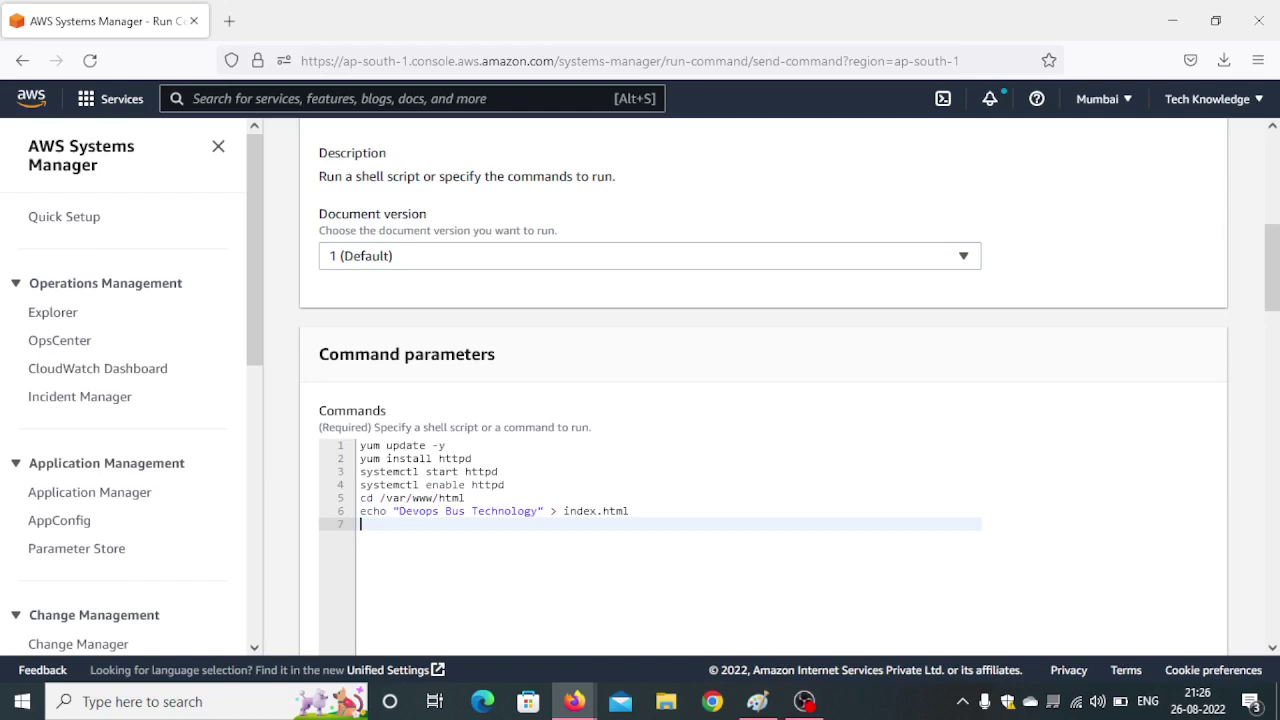
# Examine the Working Directory and Execution Timeout parameters and reread the entered shell commands.
pyautogui.scroll(-6, 711, 560)
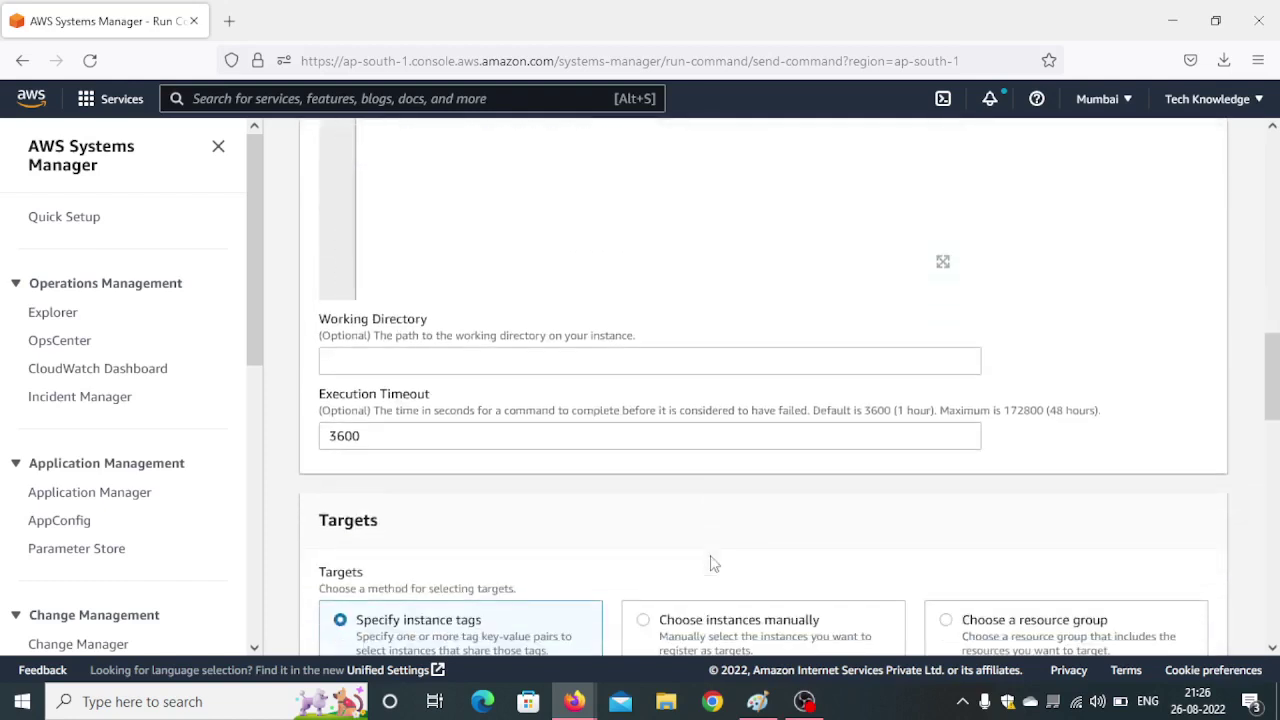
pyautogui.click(428, 358)
pyautogui.click(550, 550)
pyautogui.moveTo(610, 417); pyautogui.dragTo(311, 422)
pyautogui.click(1012, 446)
pyautogui.moveTo(404, 436); pyautogui.dragTo(333, 428)
pyautogui.click(1088, 442)
pyautogui.moveTo(1123, 414); pyautogui.dragTo(730, 414)
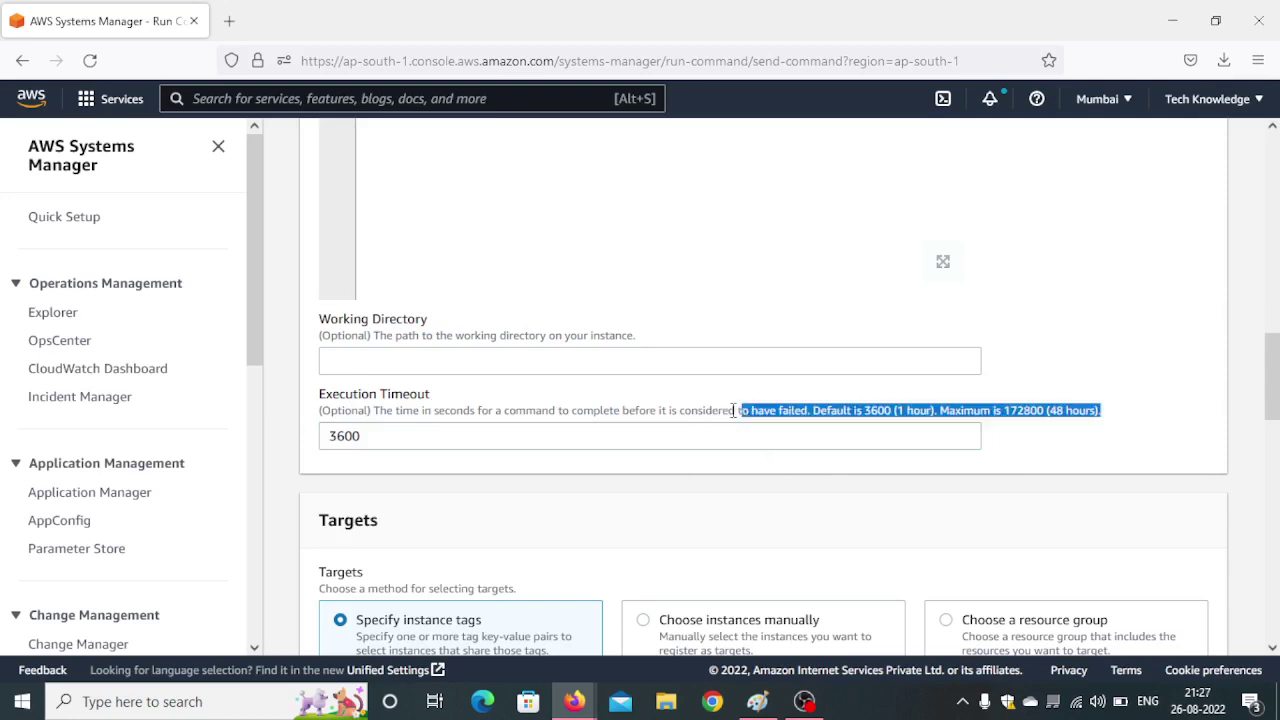
pyautogui.click(534, 428)
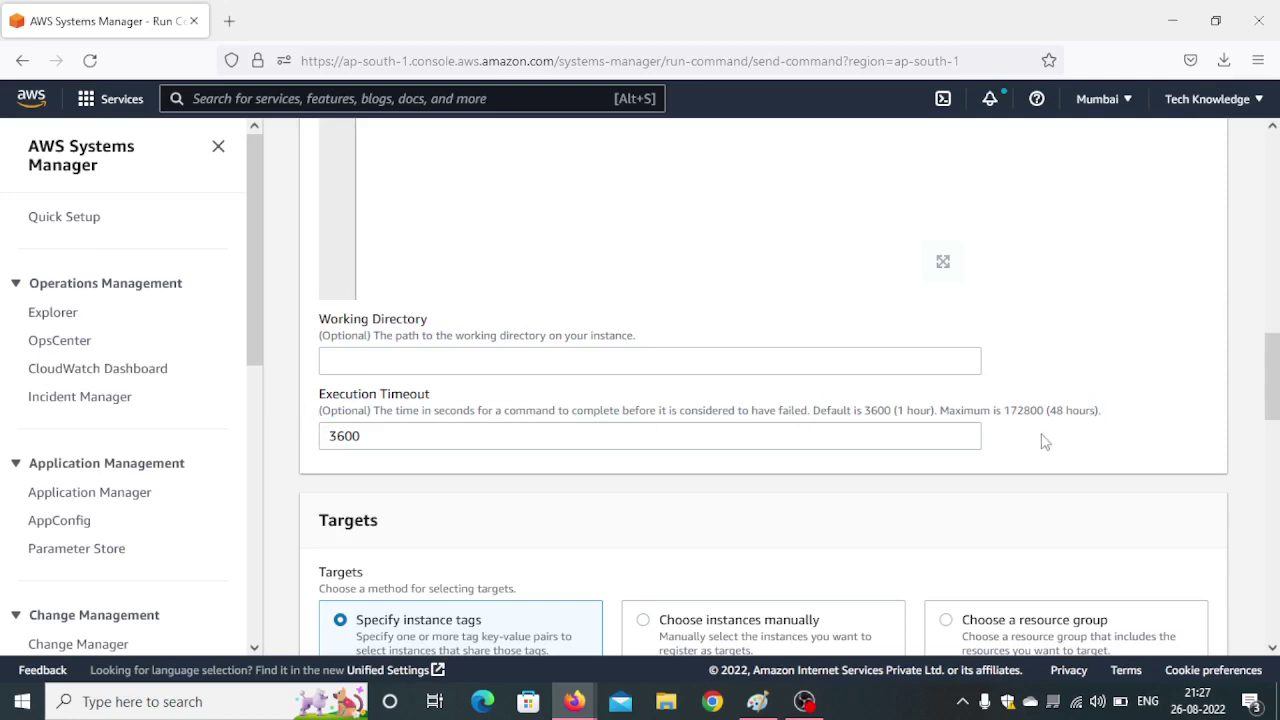
pyautogui.scroll(6, 900, 440)
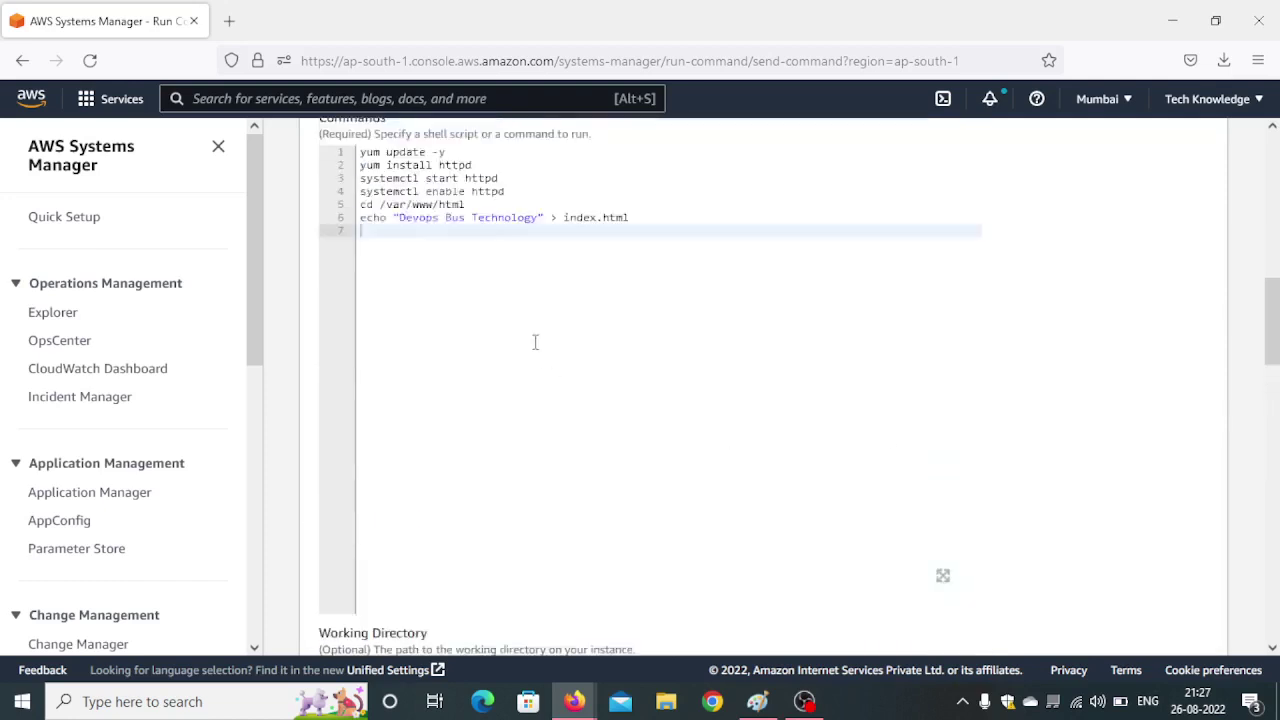
pyautogui.click(488, 345)
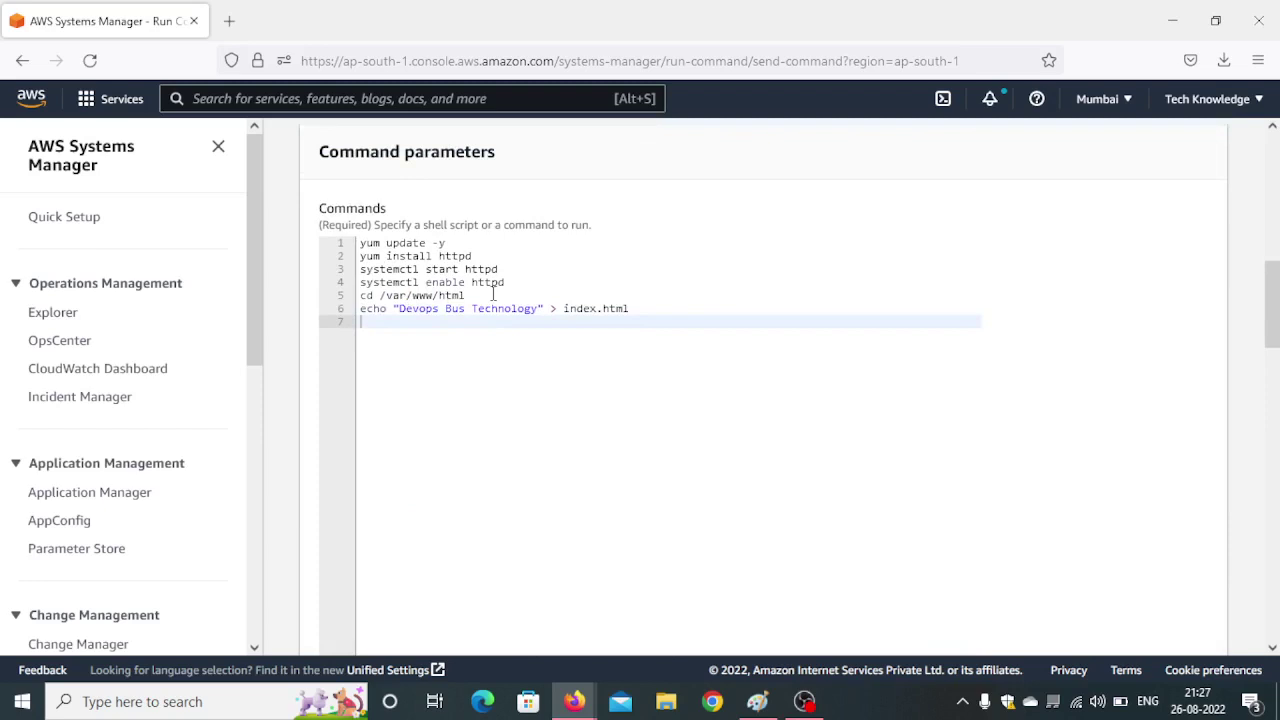
# Set the command's target method to Choose instances manually and bring up the instance list.
pyautogui.scroll(-5, 586, 345)
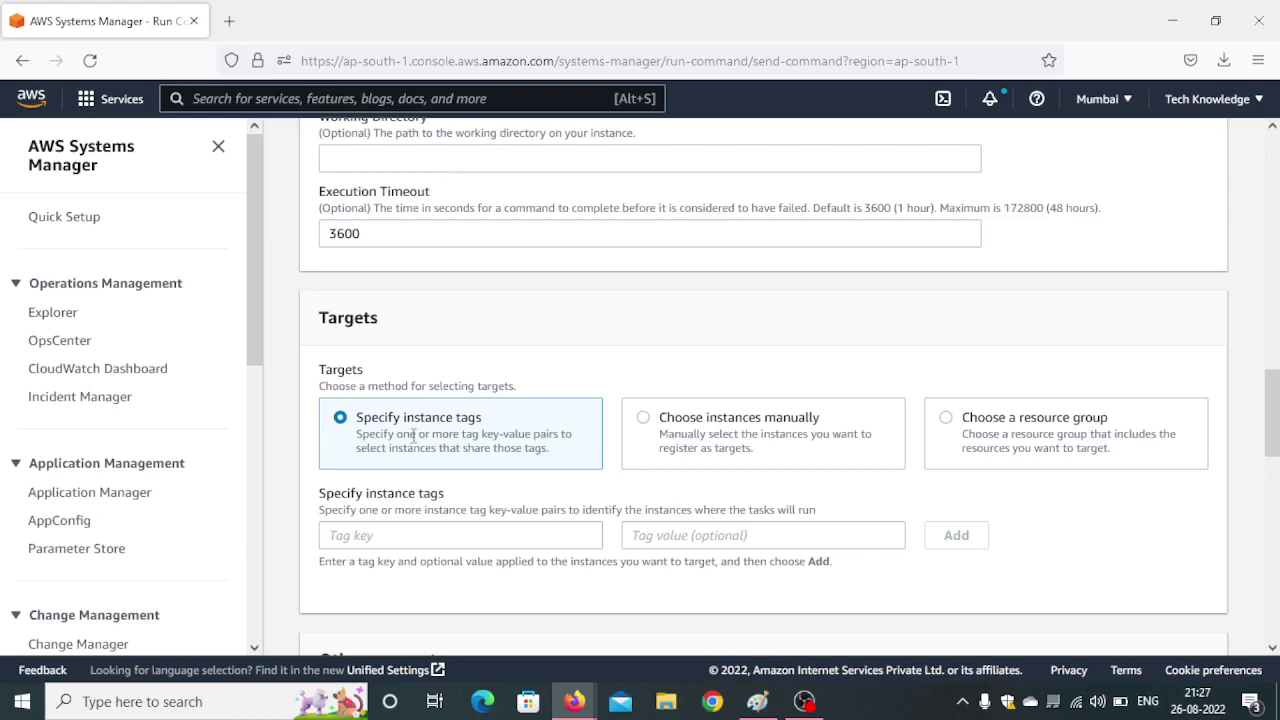
pyautogui.scroll(-3, 430, 442)
pyautogui.scroll(3, 432, 441)
pyautogui.click(643, 419)
pyautogui.scroll(-1, 660, 477)
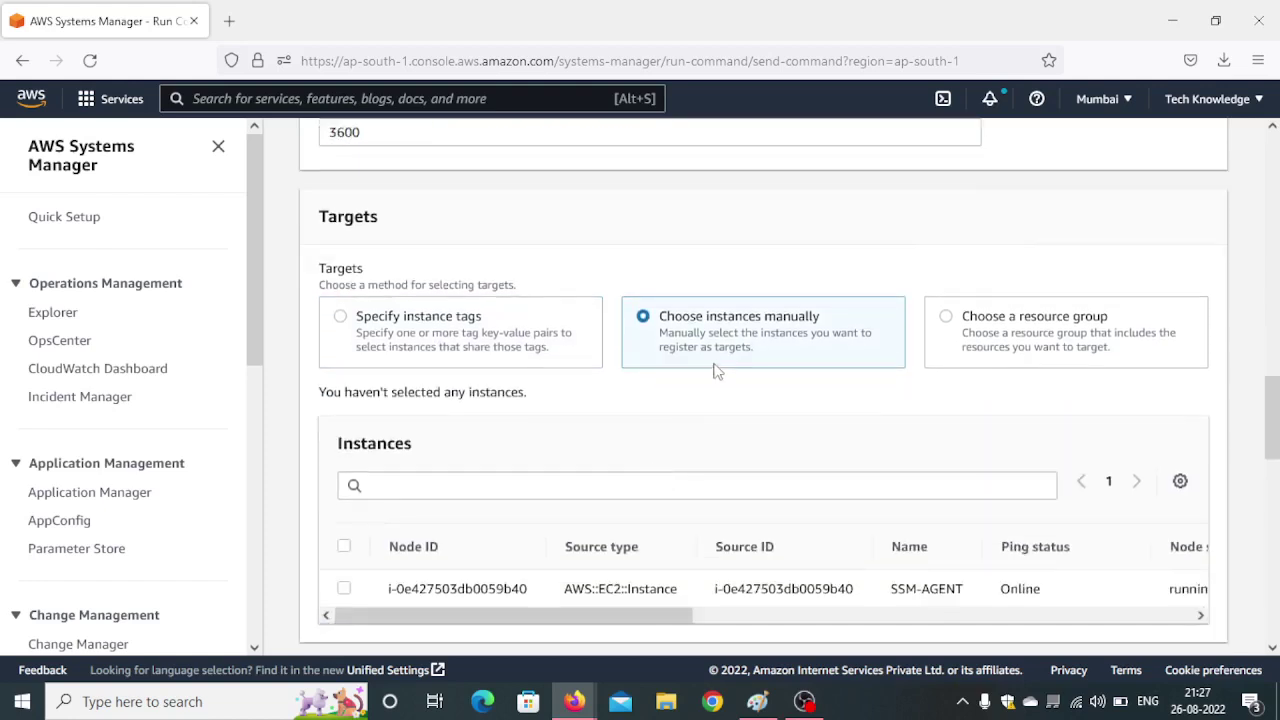
pyautogui.scroll(-1, 760, 351)
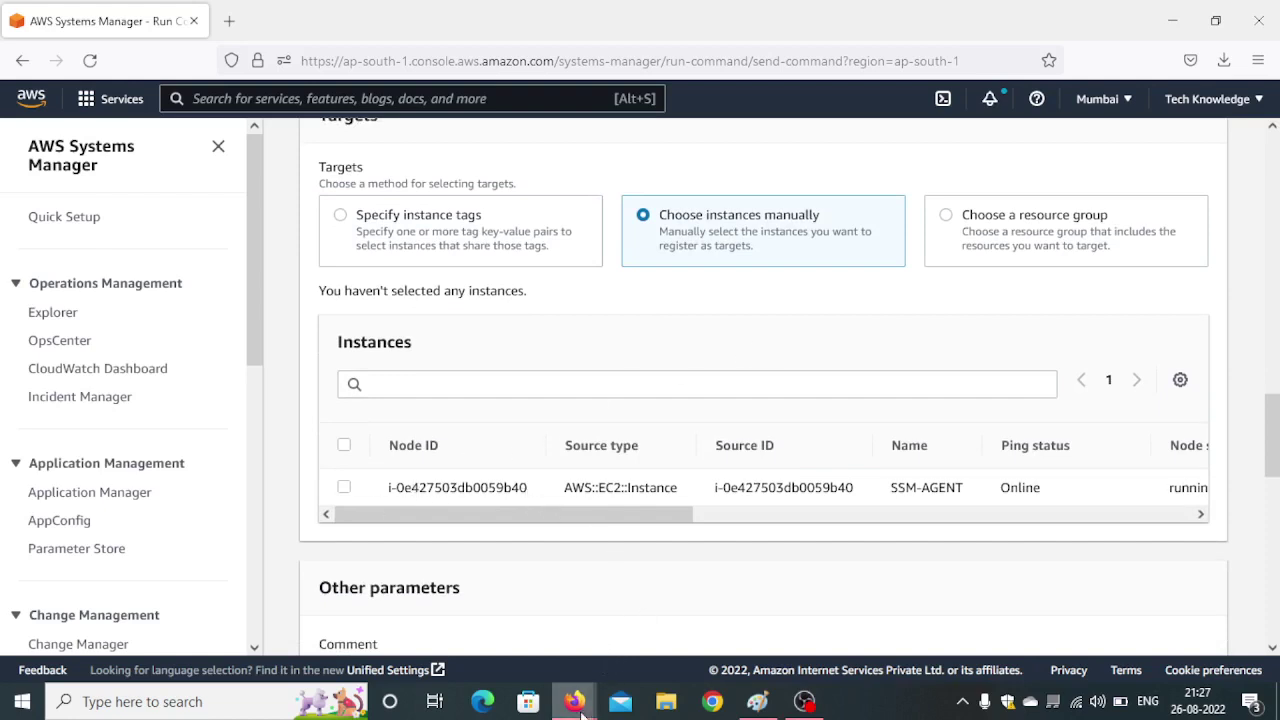
# Check the EC2 Instance Connect terminal, then return to the Run Command page and review the script.
pyautogui.moveTo(574, 701)
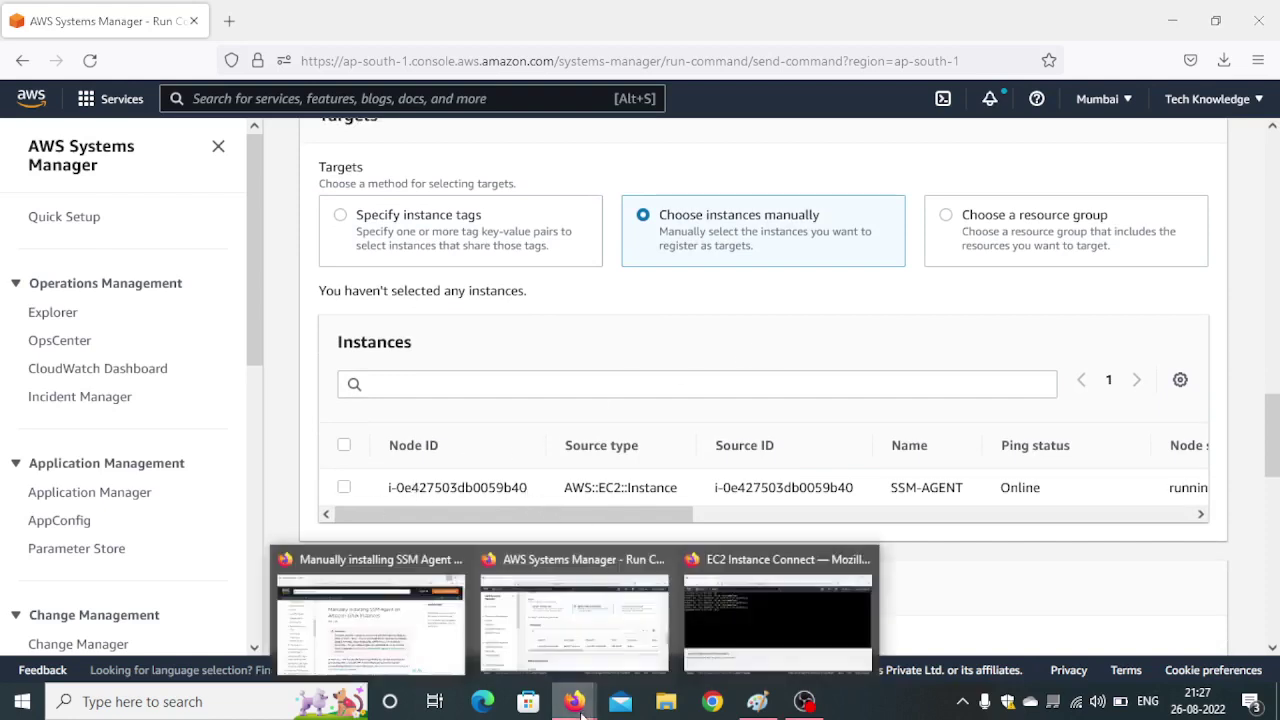
pyautogui.click(764, 610)
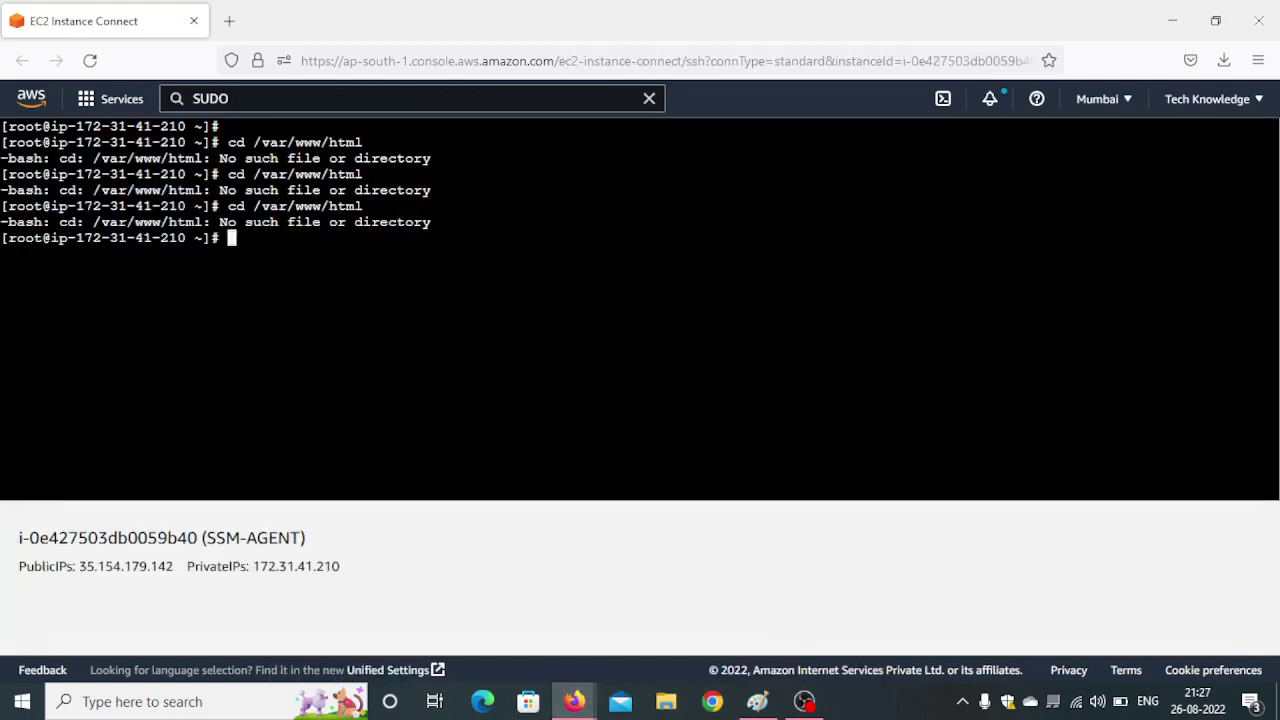
pyautogui.moveTo(574, 700)
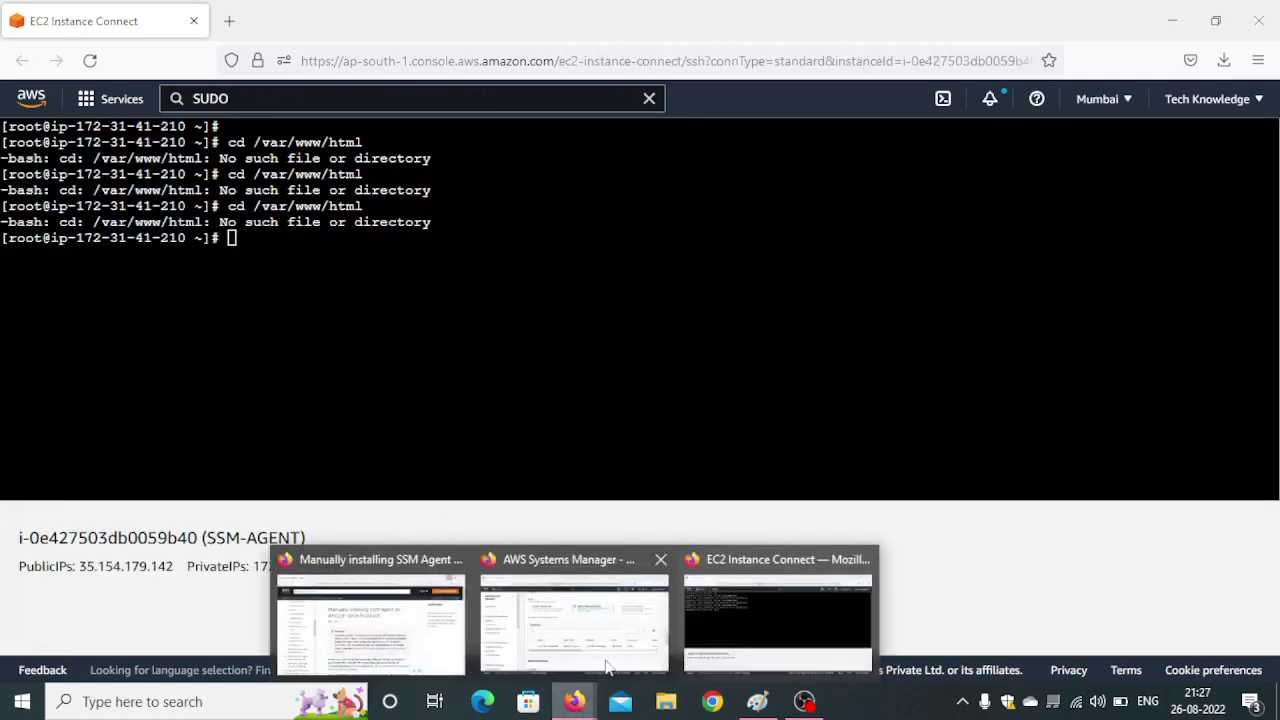
pyautogui.click(598, 571)
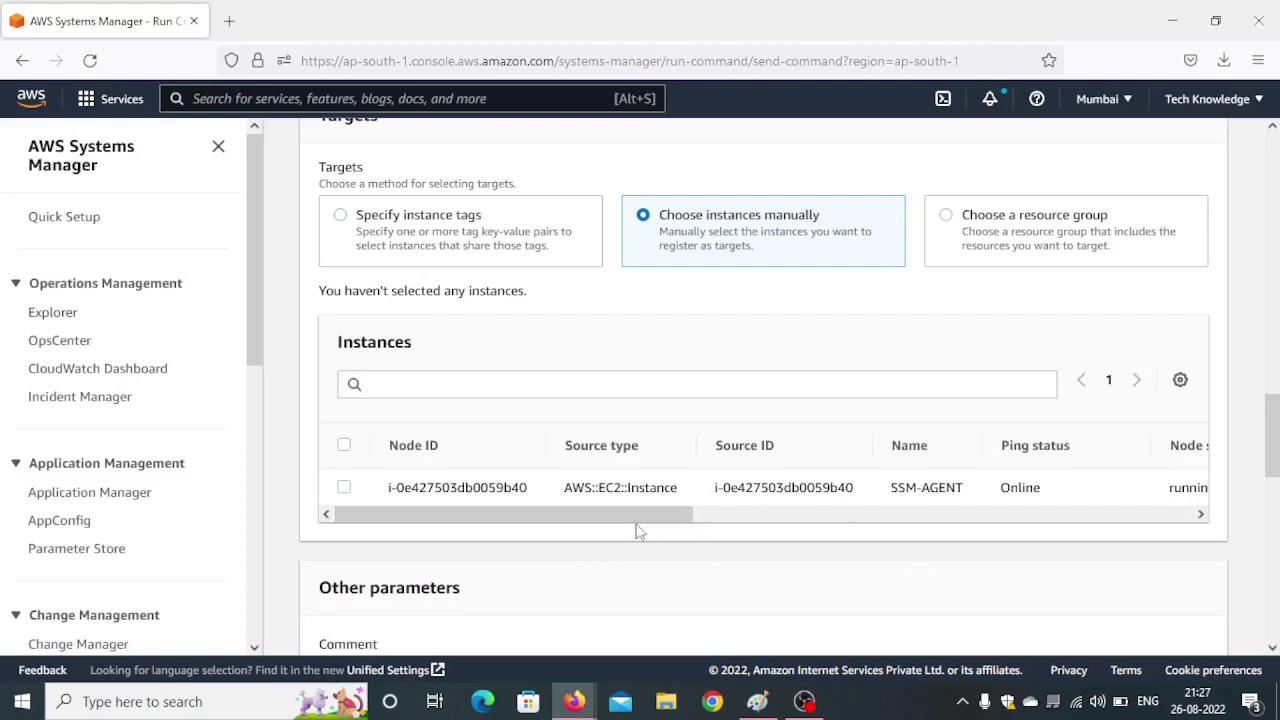
pyautogui.moveTo(634, 520); pyautogui.dragTo(567, 503)
pyautogui.scroll(10, 764, 259)
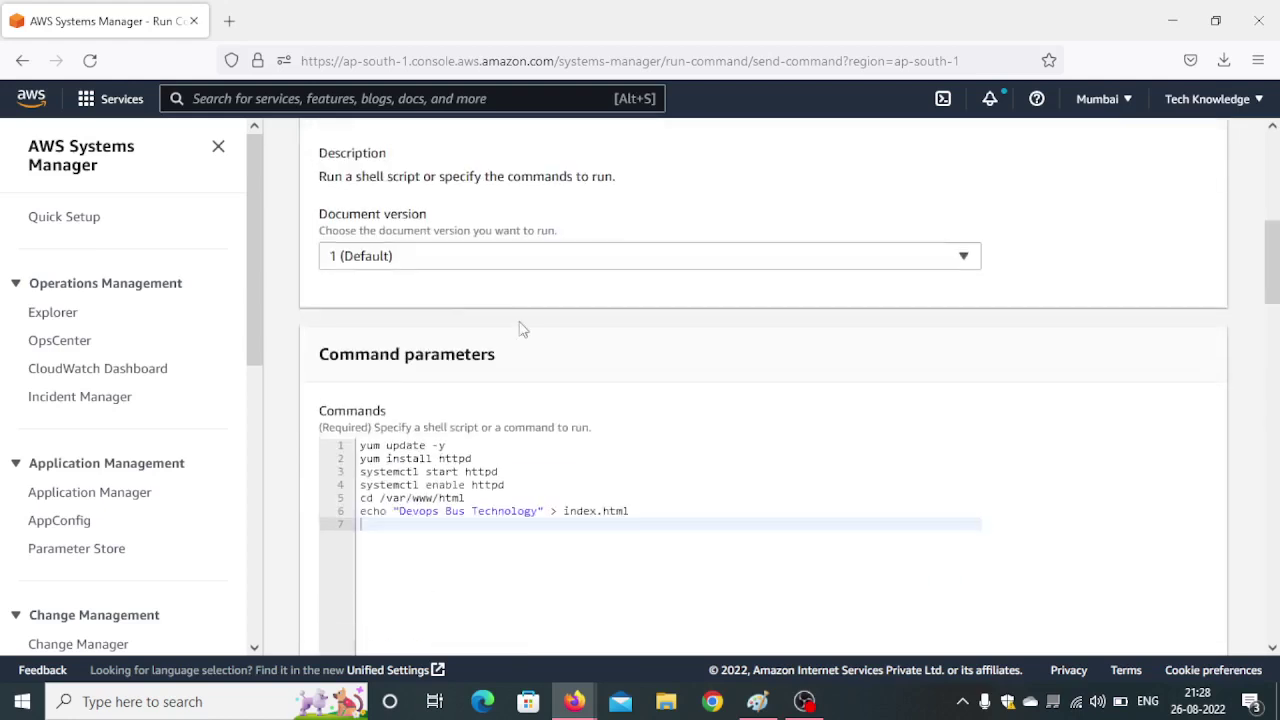
# Select the SSM-AGENT instance as the command's target.
pyautogui.scroll(-10, 498, 511)
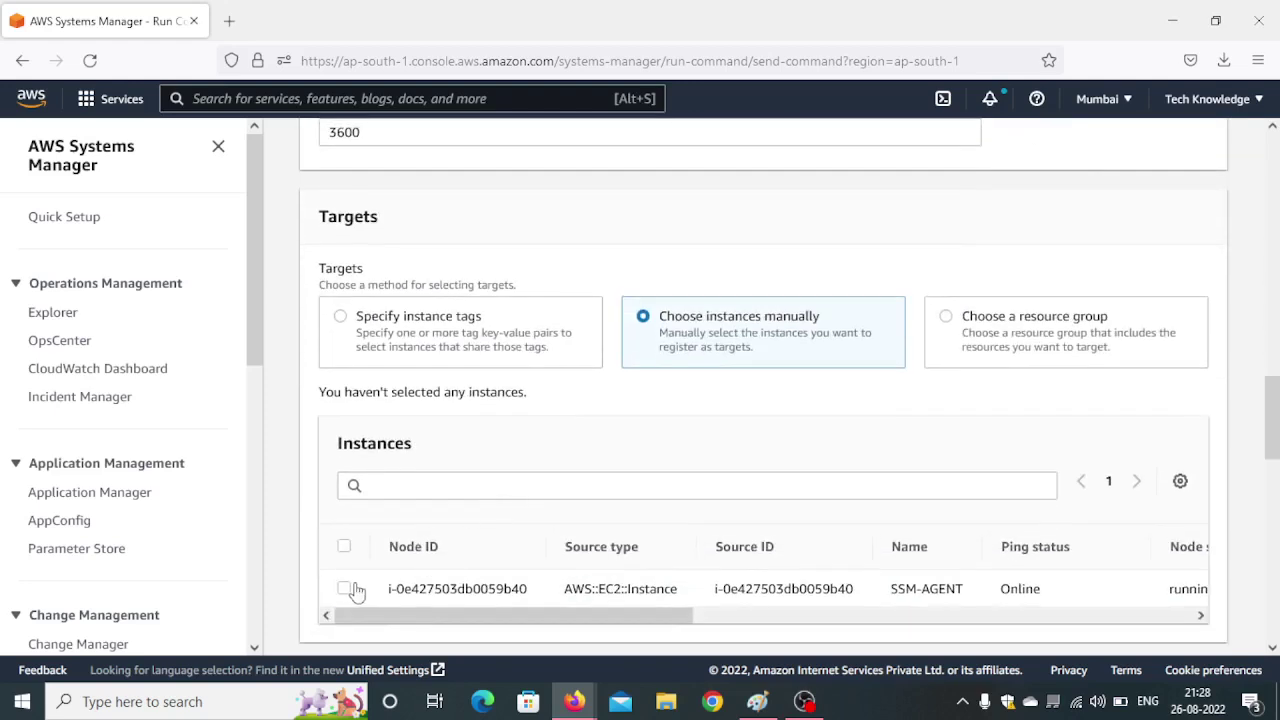
pyautogui.click(344, 588)
pyautogui.scroll(-3, 591, 477)
pyautogui.scroll(-3, 591, 477)
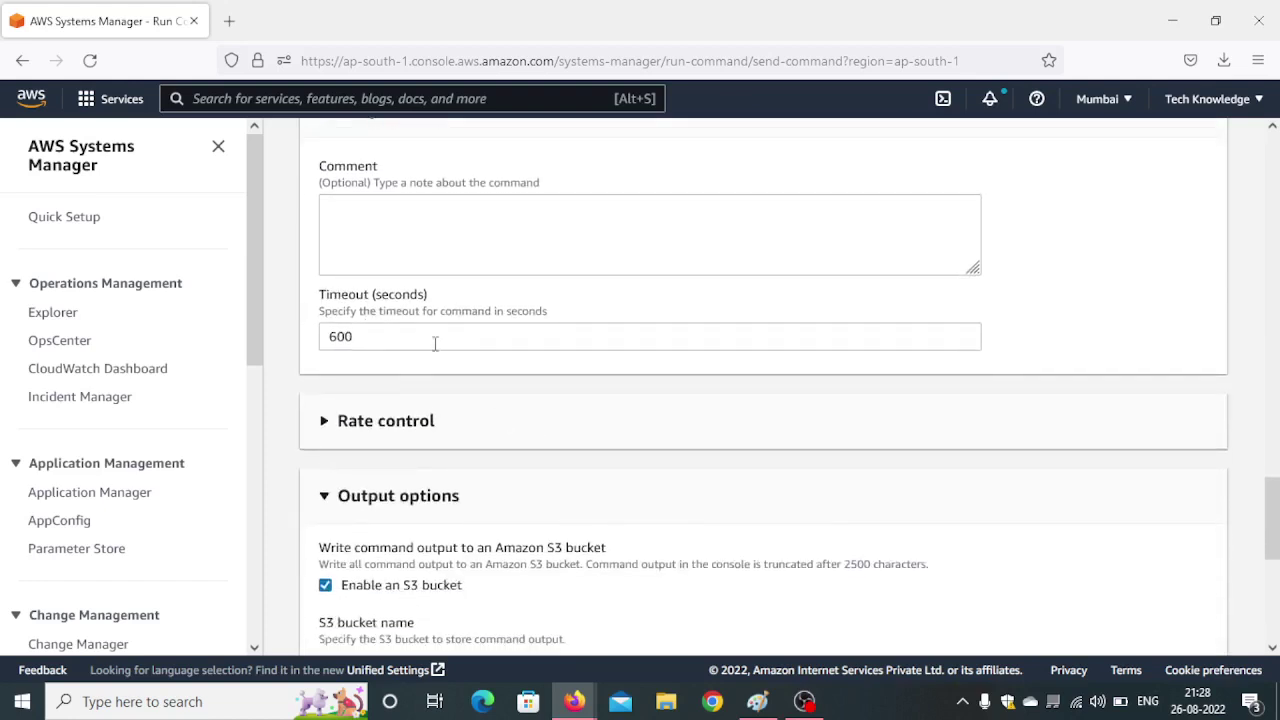
# Disable writing the command output to an S3 bucket and leave CloudWatch logs disabled.
pyautogui.scroll(-3, 436, 348)
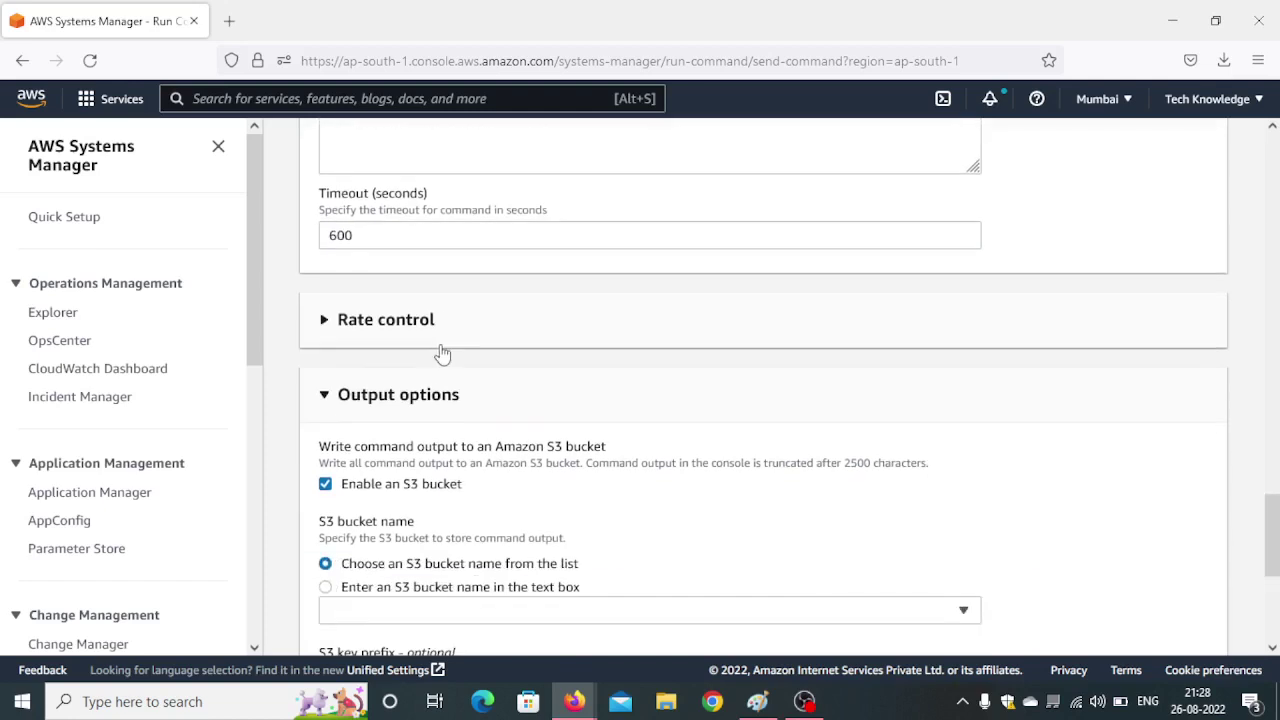
pyautogui.scroll(-1, 622, 357)
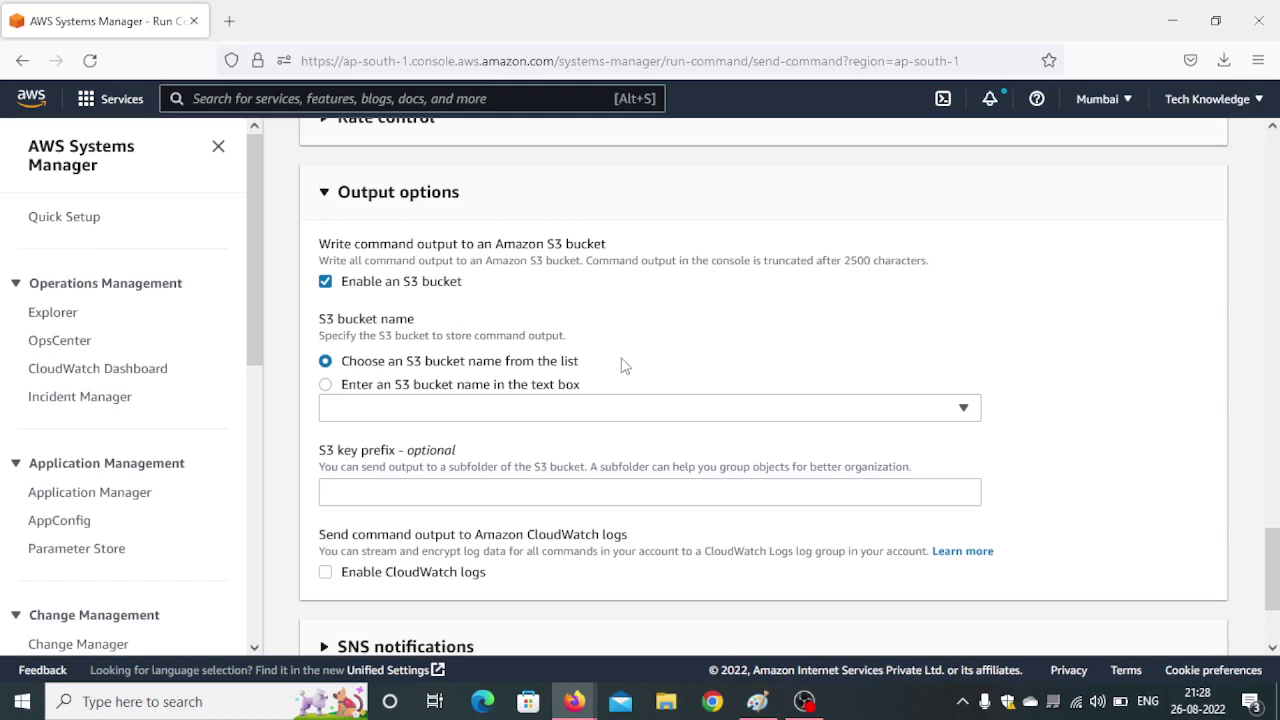
pyautogui.click(326, 281)
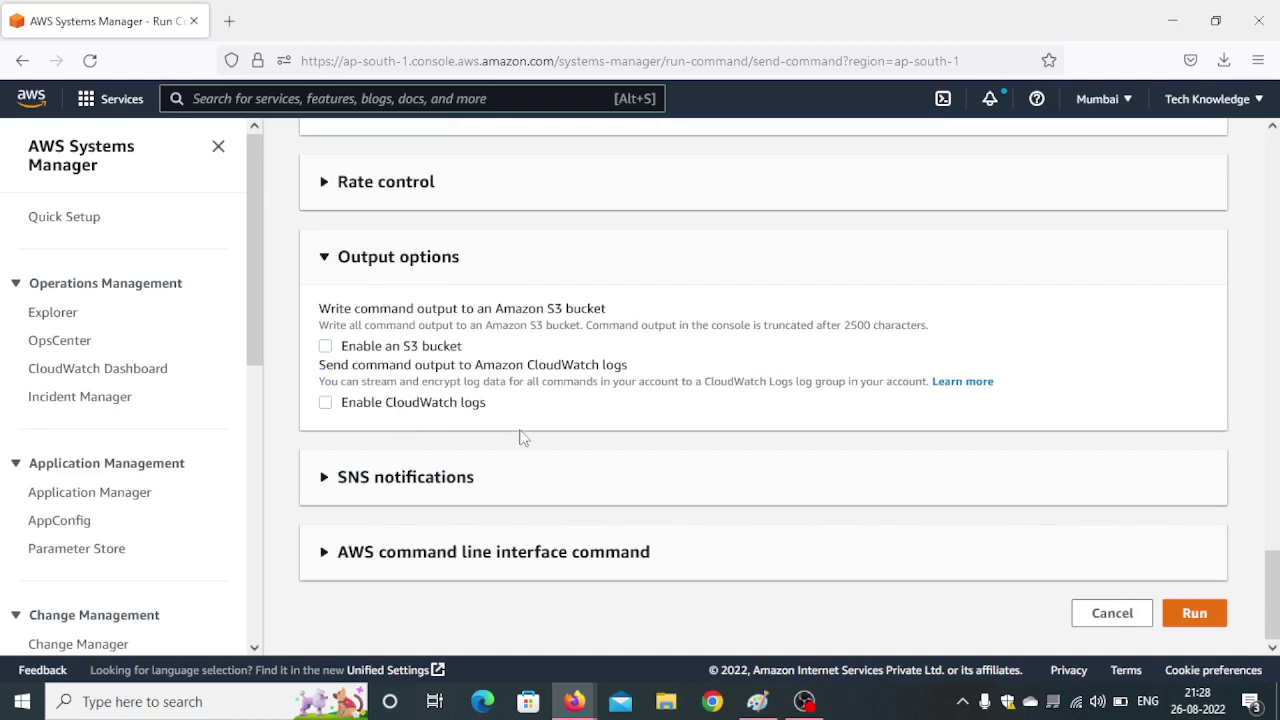
pyautogui.click(327, 403)
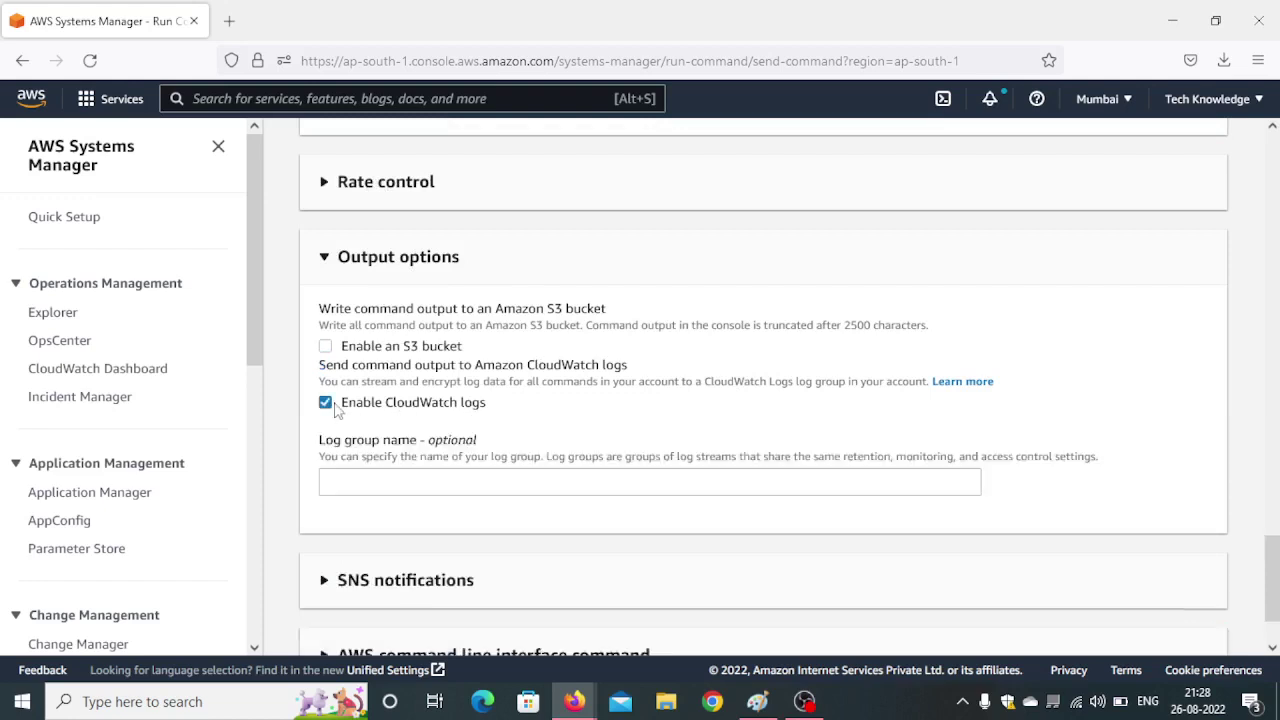
pyautogui.click(326, 403)
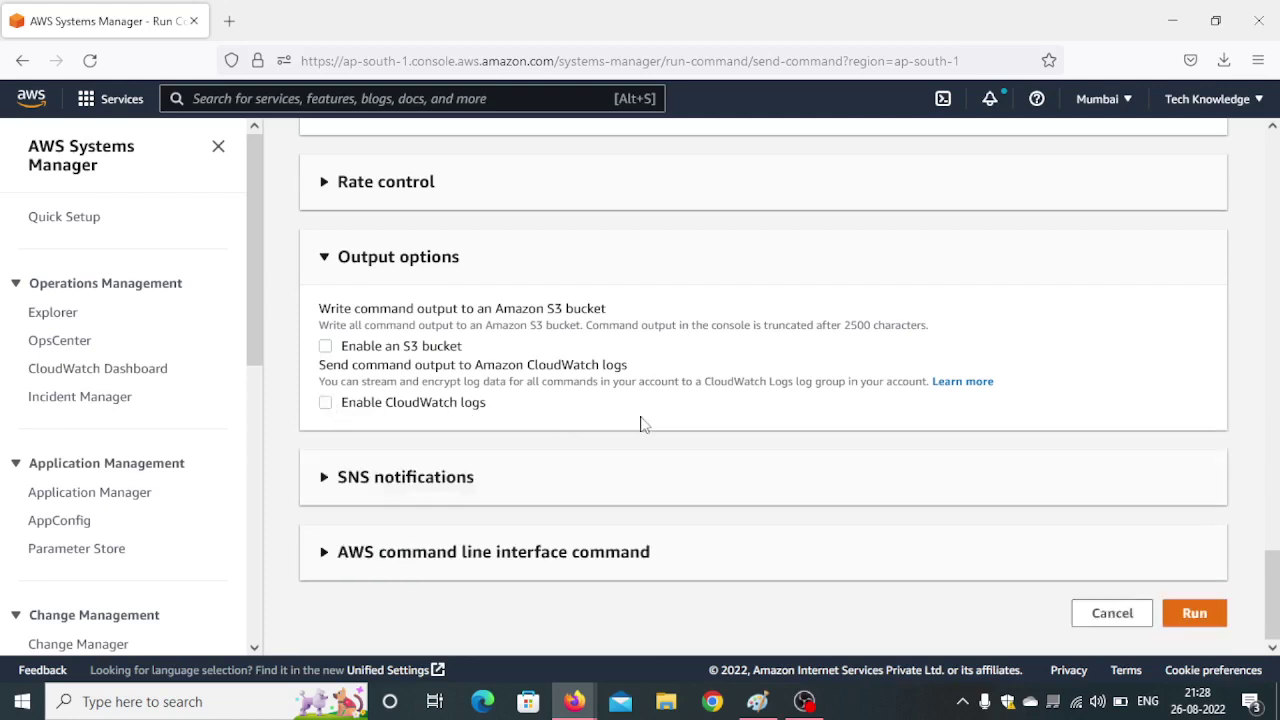
# Expand the SNS notifications section and recheck the command's target selection.
pyautogui.click(446, 490)
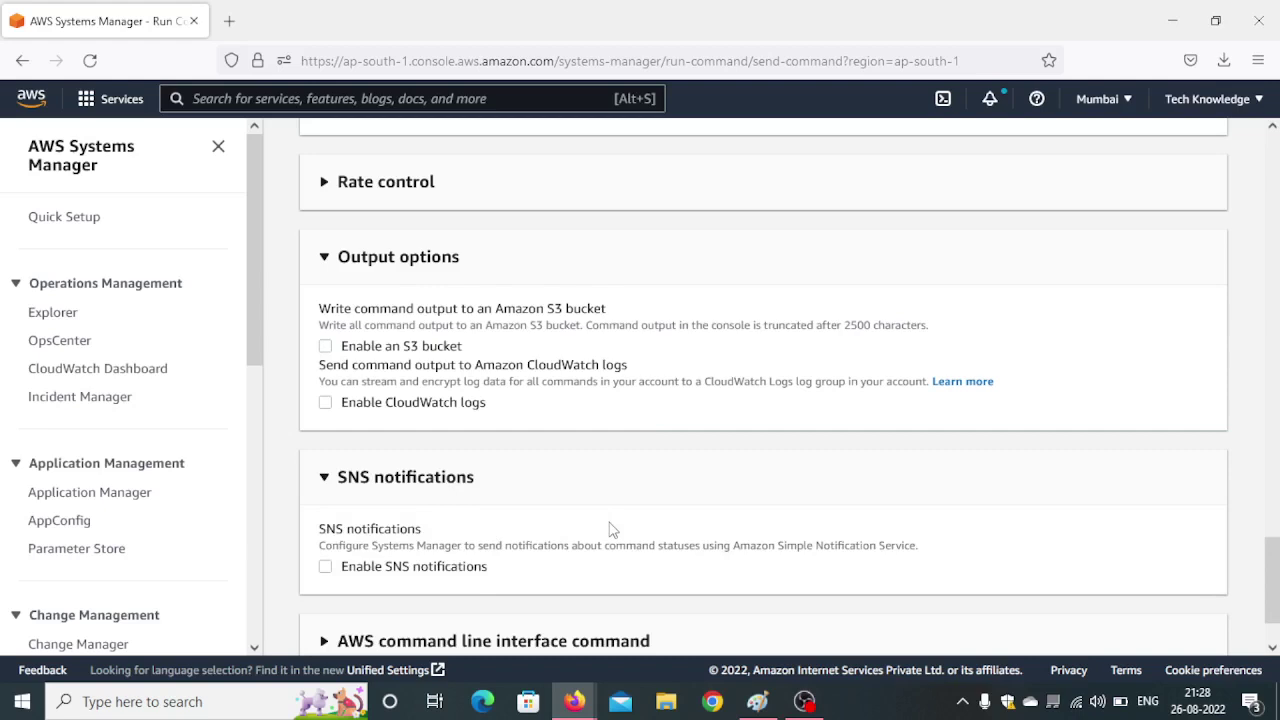
pyautogui.scroll(-1, 613, 528)
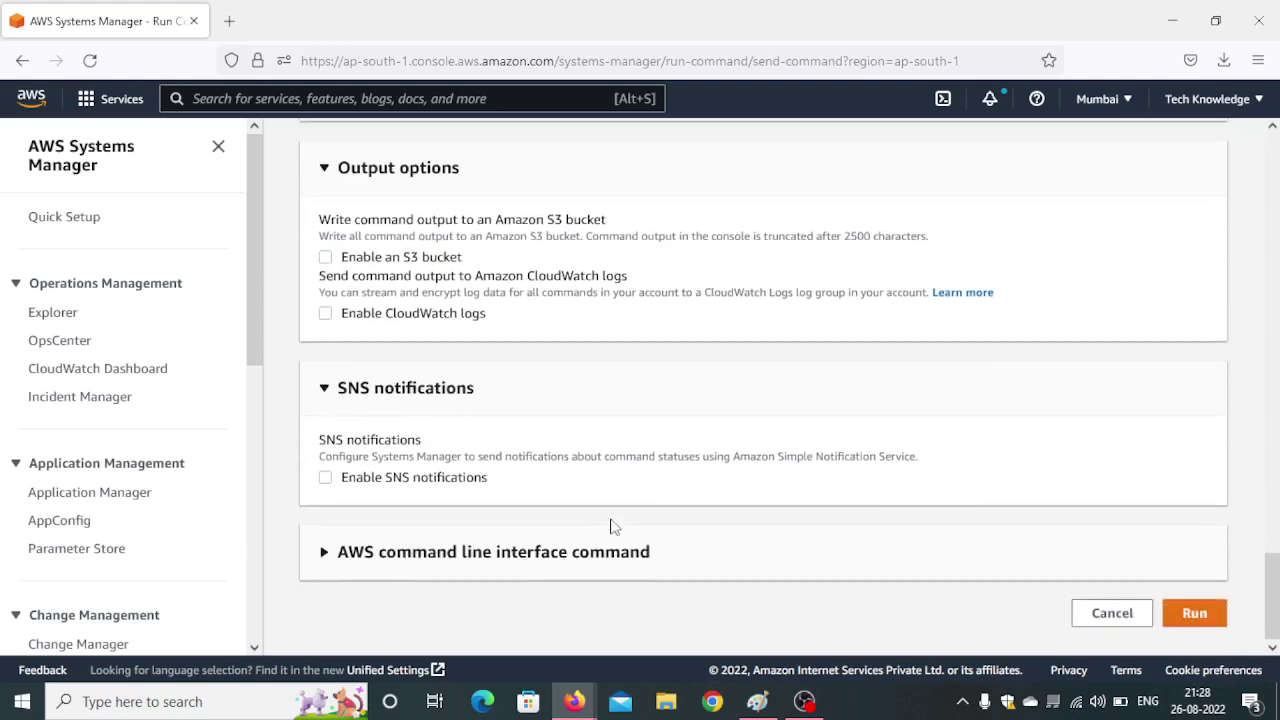
pyautogui.scroll(15, 613, 528)
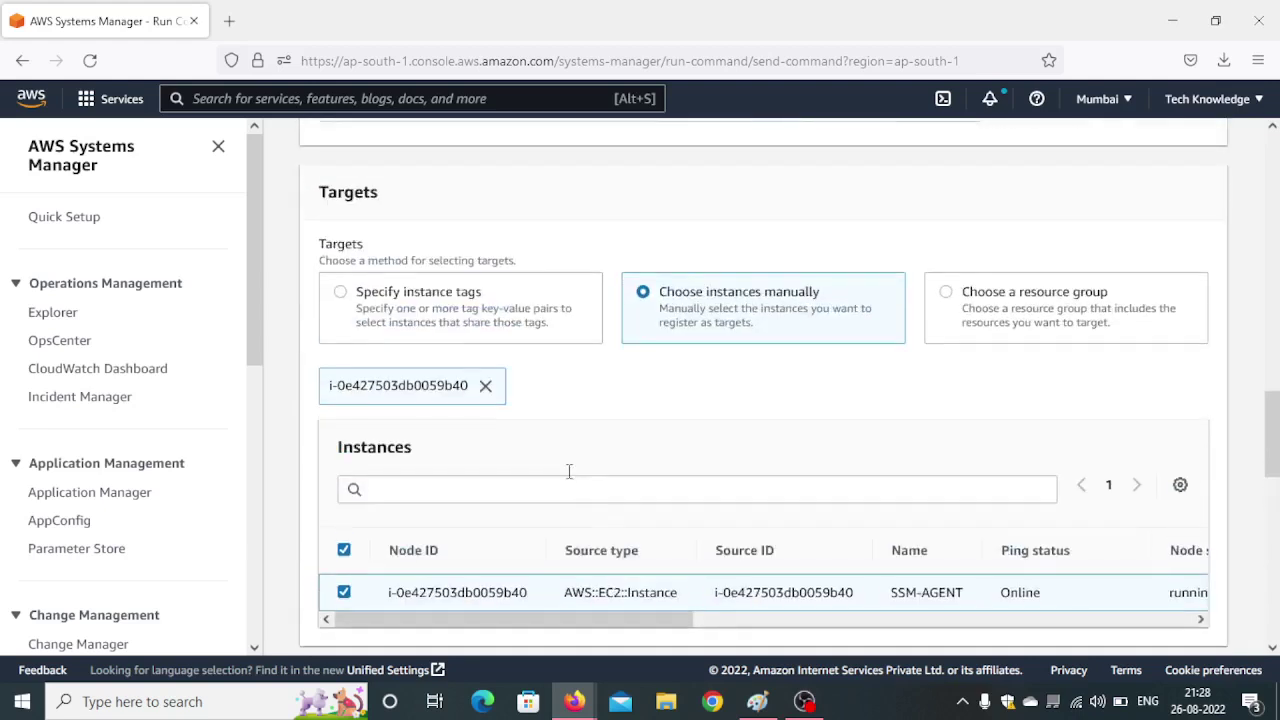
# Run the shell script command on the SSM-AGENT instance and refresh its status until the targets and outputs can be checked.
pyautogui.scroll(-15, 654, 409)
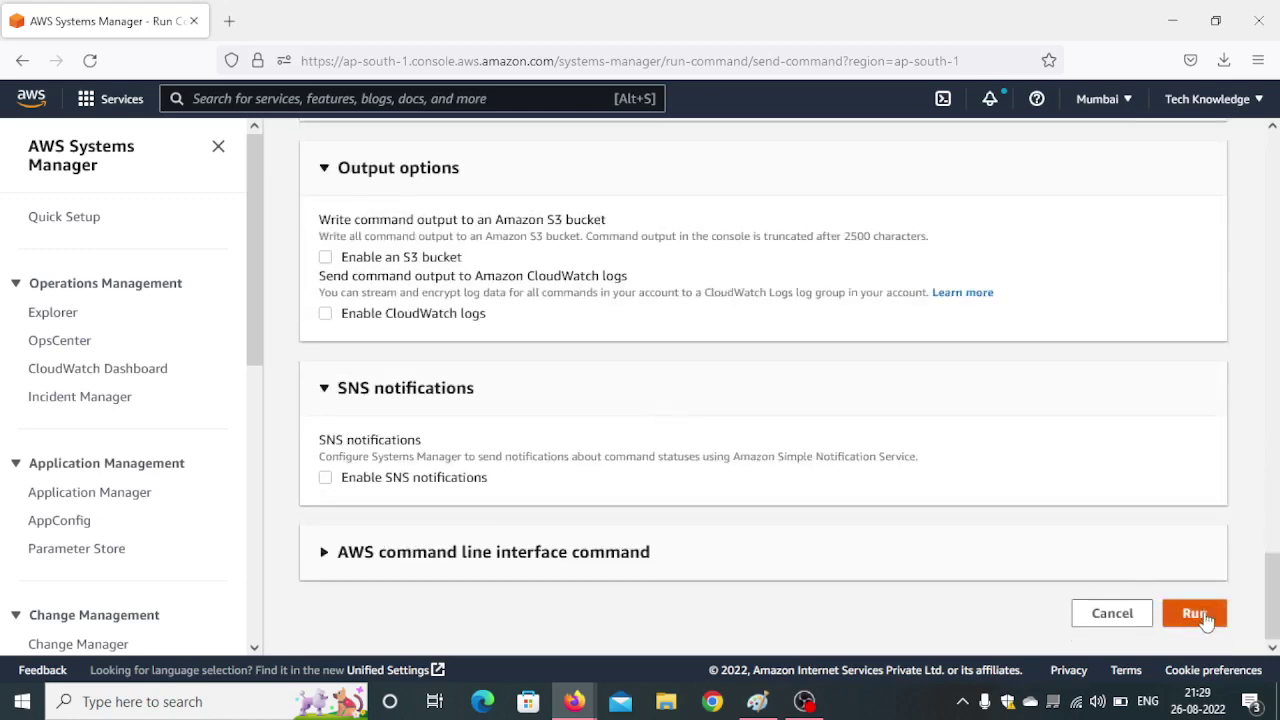
pyautogui.click(1196, 614)
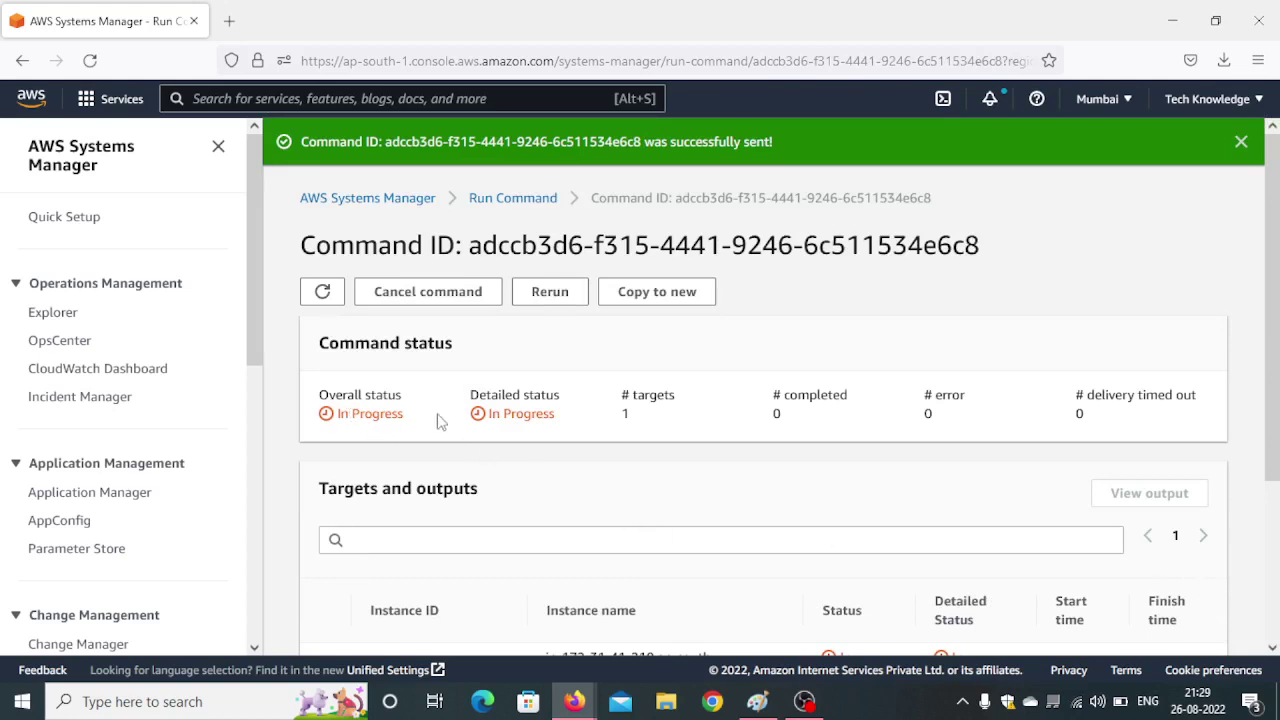
pyautogui.click(330, 296)
pyautogui.click(323, 292)
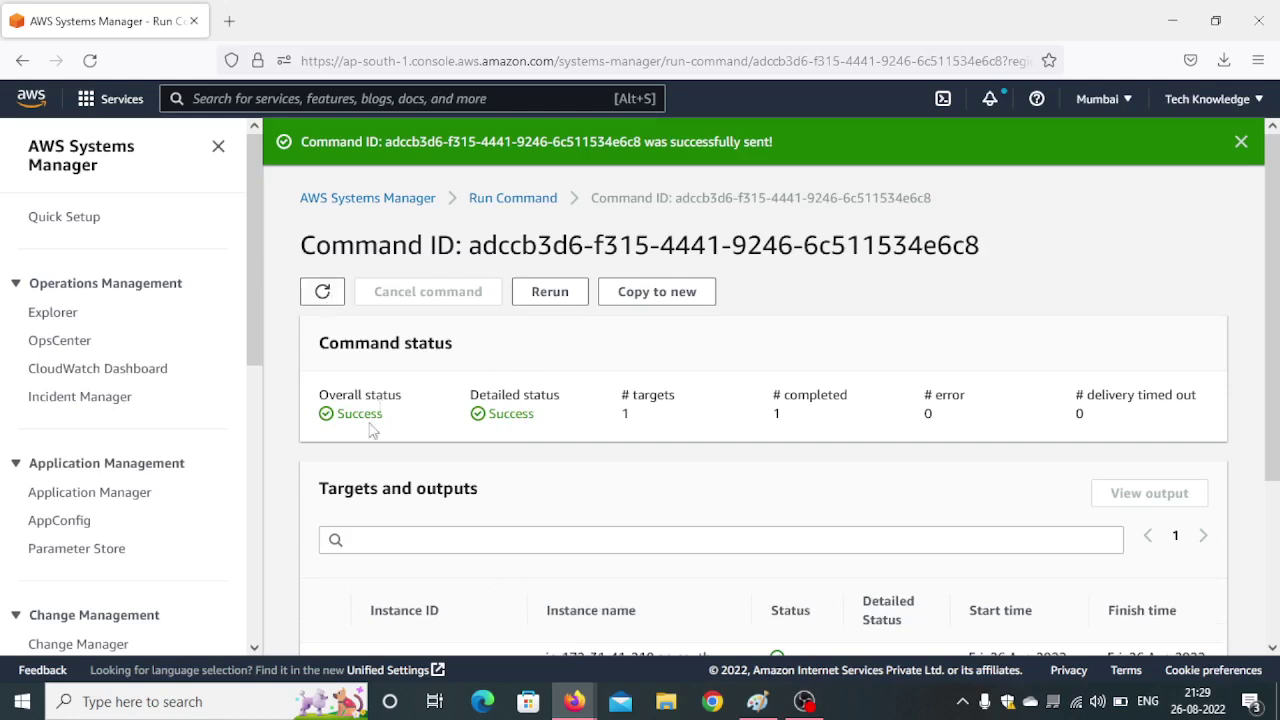
pyautogui.scroll(-2, 575, 438)
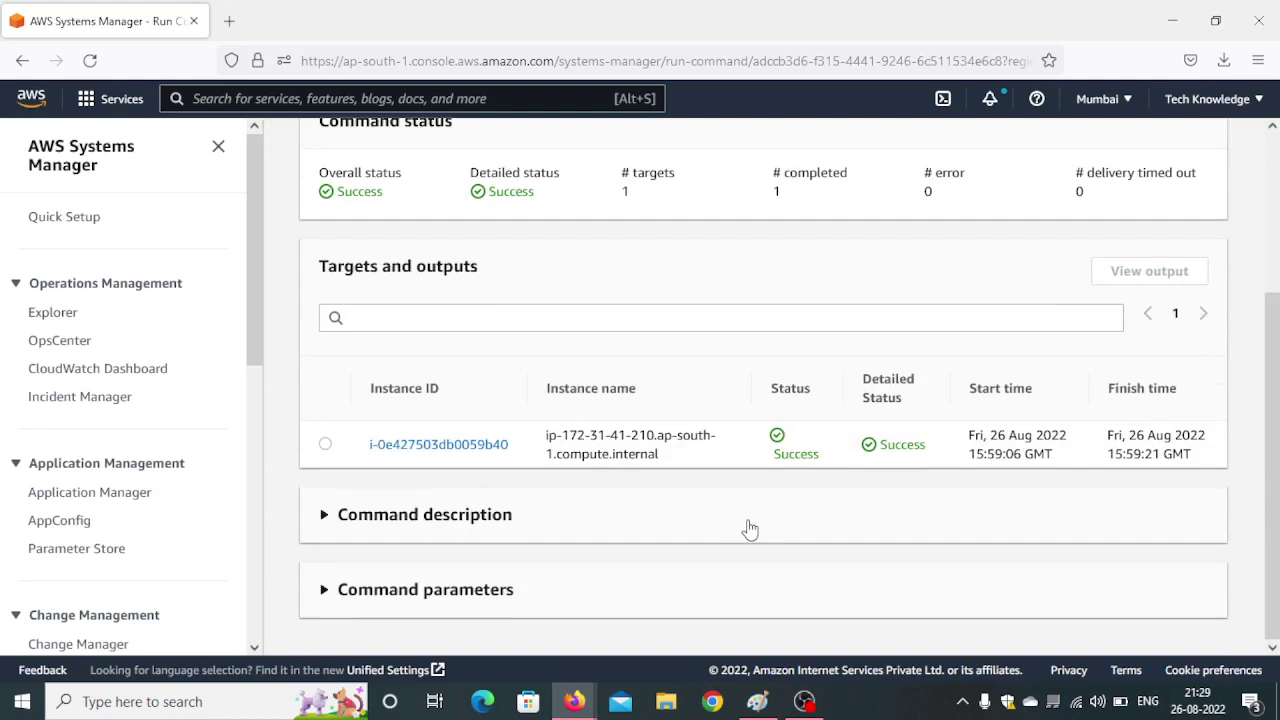
# Switch to the EC2 Instance Connect terminal and try changing into /var/www/html with the previous command.
pyautogui.moveTo(574, 701)
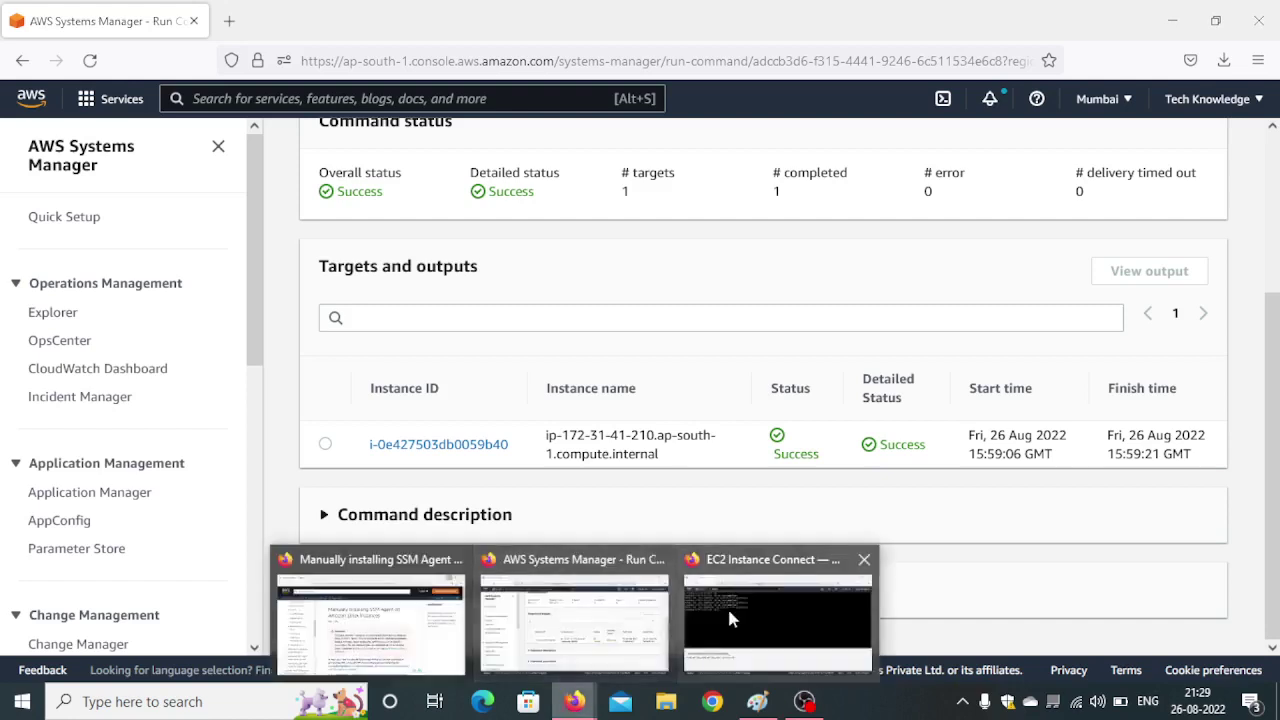
pyautogui.click(729, 612)
pyautogui.moveTo(422, 143); pyautogui.dragTo(234, 143)
pyautogui.click(234, 143)
pyautogui.press('Up')
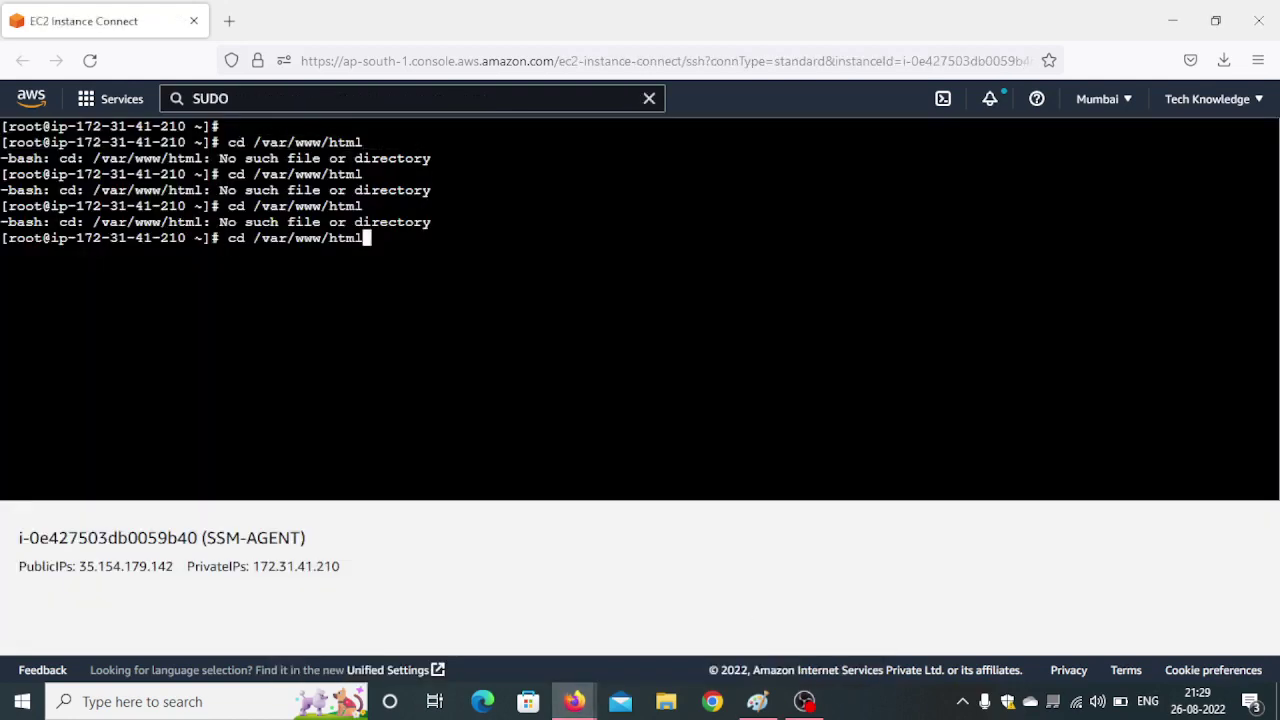
pyautogui.press('Return')
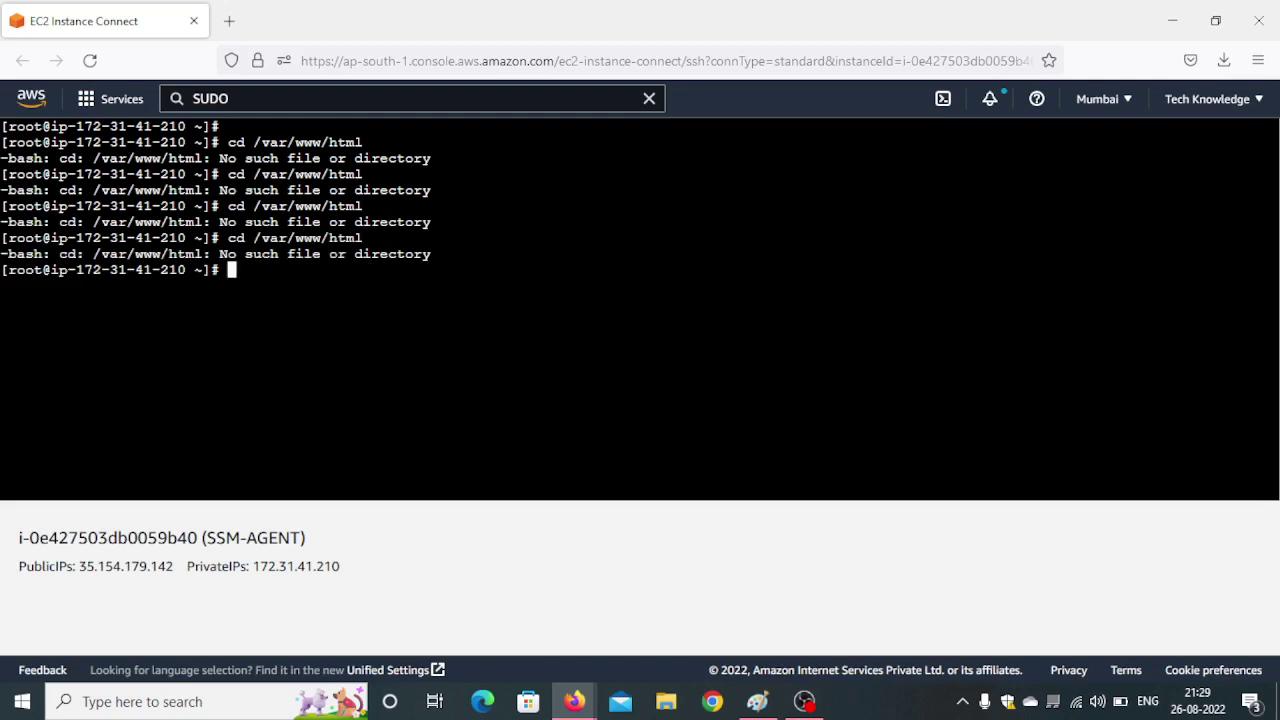
# Clear the recalled command, re-enter cd /var/www/html in full and run it again.
pyautogui.press('Up')
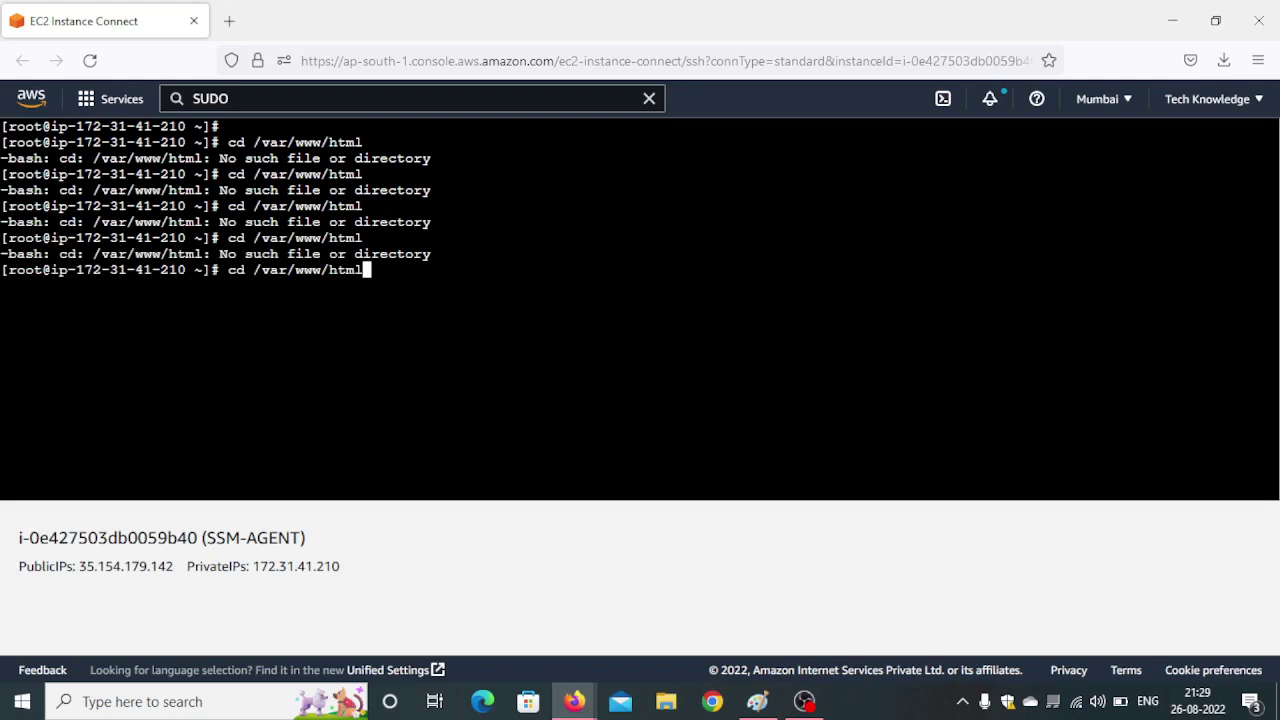
pyautogui.press('BackSpace')
pyautogui.press('BackSpace')
pyautogui.press('BackSpace')
pyautogui.press('BackSpace')
pyautogui.press('BackSpace')
pyautogui.press('BackSpace')
pyautogui.press('BackSpace')
pyautogui.press('BackSpace')
pyautogui.press('BackSpace')
pyautogui.press('BackSpace')
pyautogui.press('BackSpace')
pyautogui.press('BackSpace')
pyautogui.press('BackSpace')
pyautogui.press('BackSpace')
pyautogui.press('BackSpace')
pyautogui.press('BackSpace')
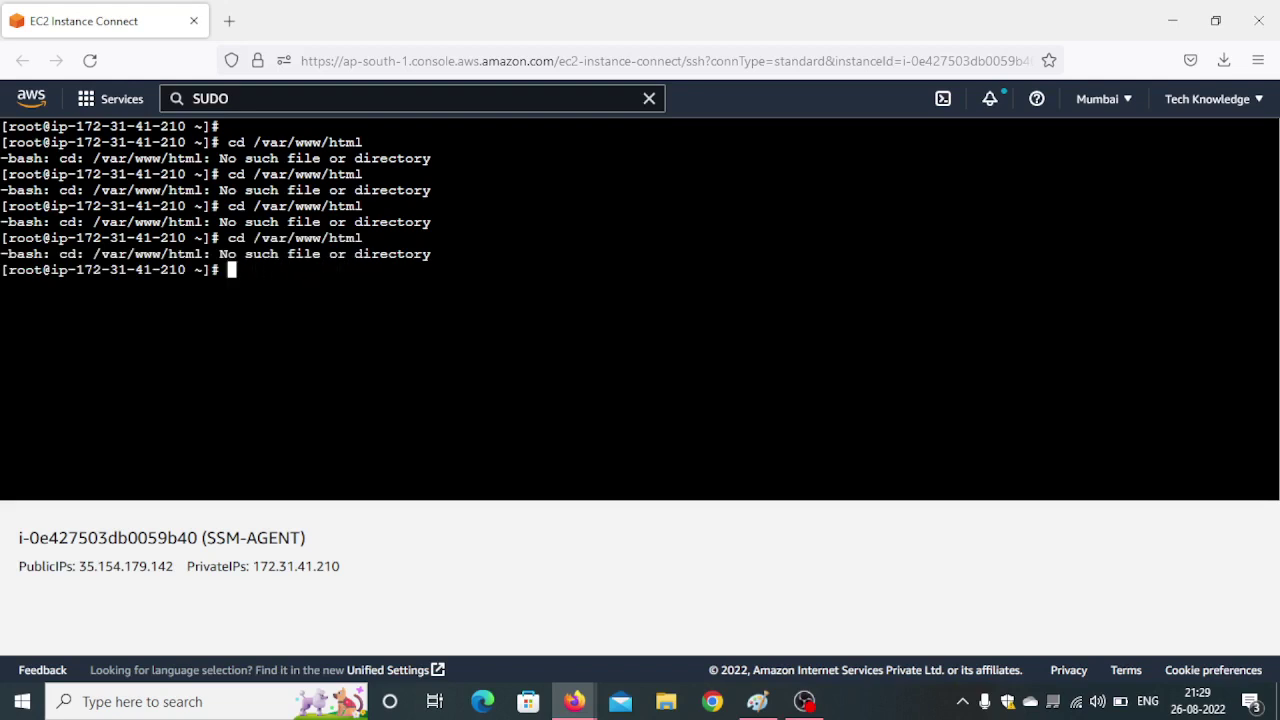
pyautogui.write('cd /var/wwe')
pyautogui.press('BackSpace')
pyautogui.write('w/ht')
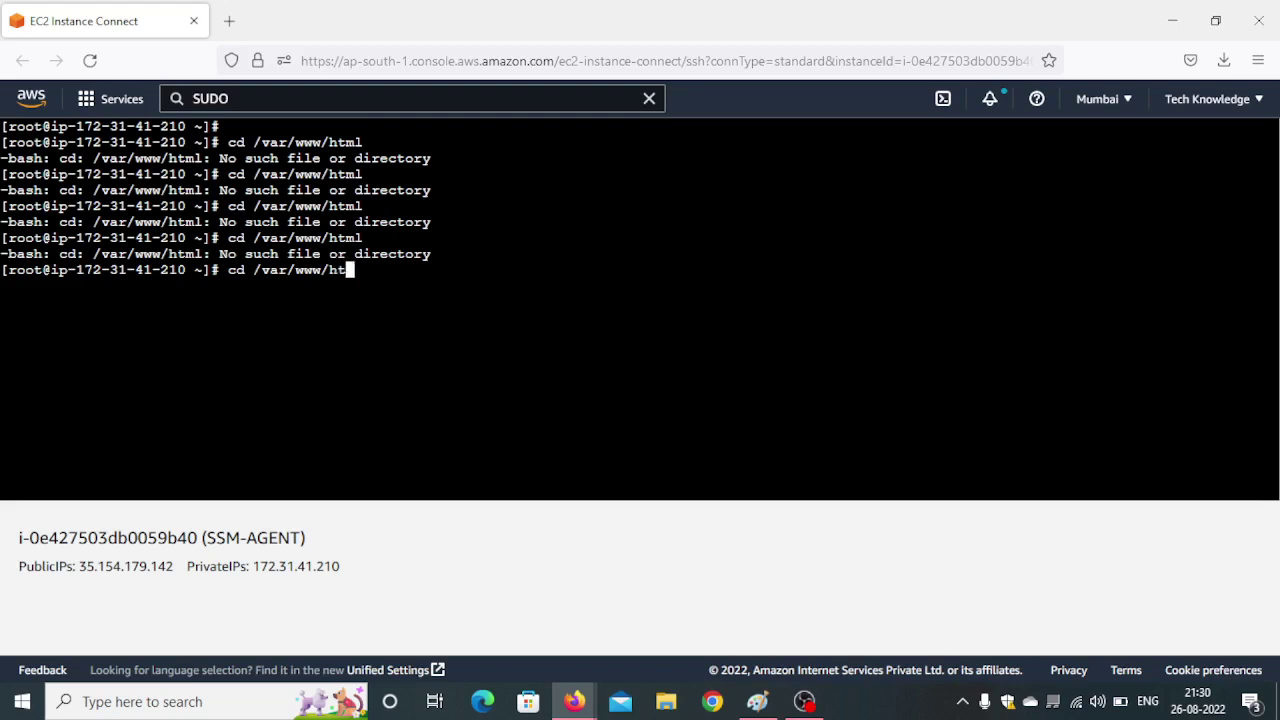
pyautogui.write('ml')
pyautogui.press('Return')
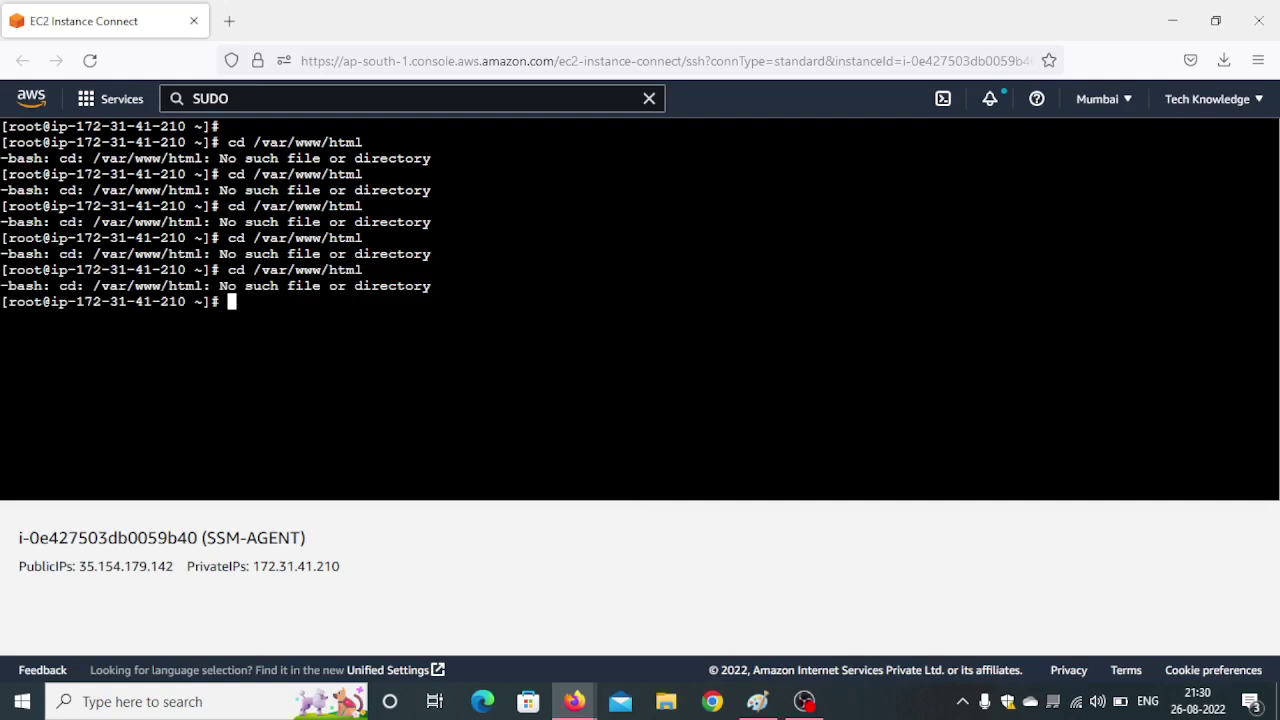
# Return to the Run Command result, copy the command to a new one and append -y to its yum install httpd line.
pyautogui.moveTo(574, 700)
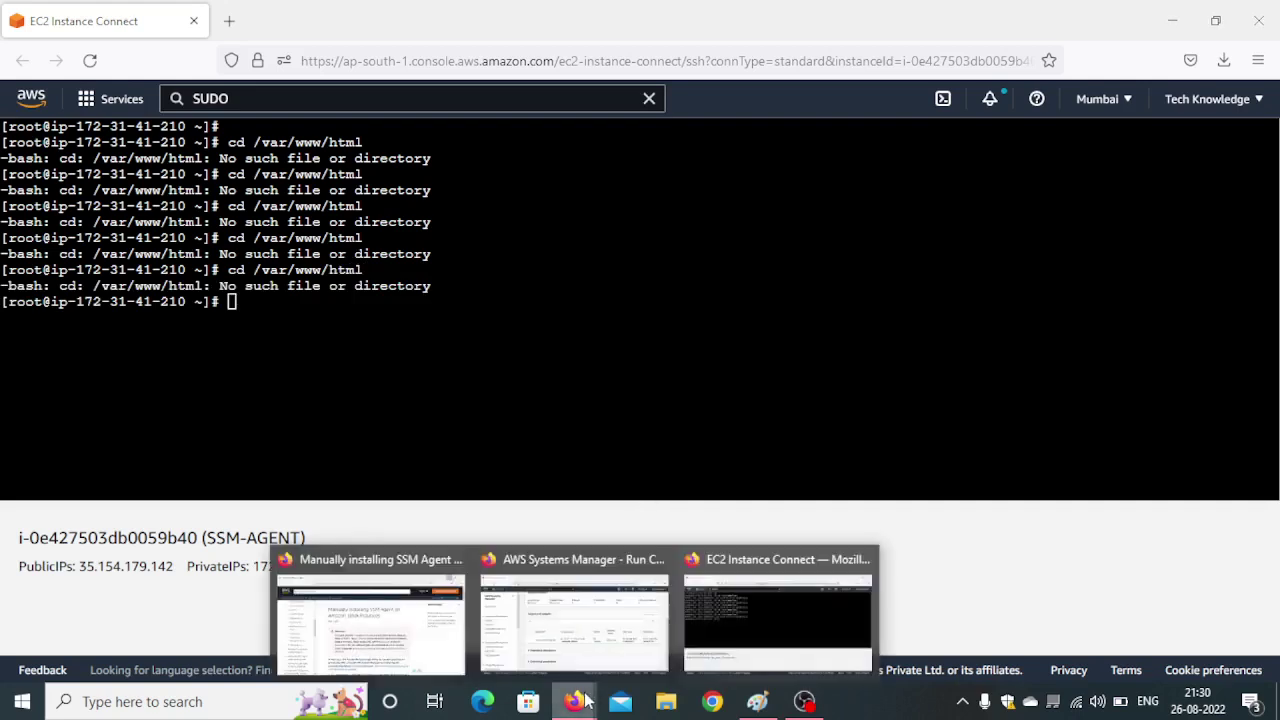
pyautogui.click(633, 601)
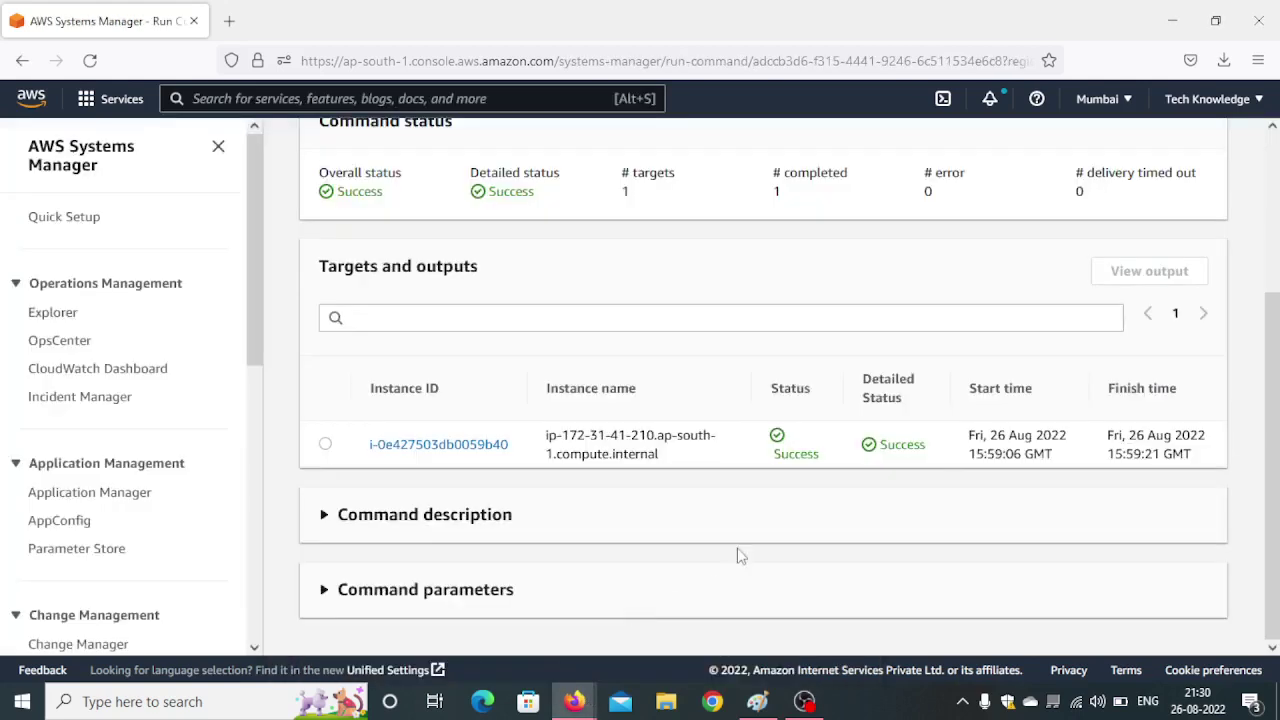
pyautogui.scroll(3, 617, 528)
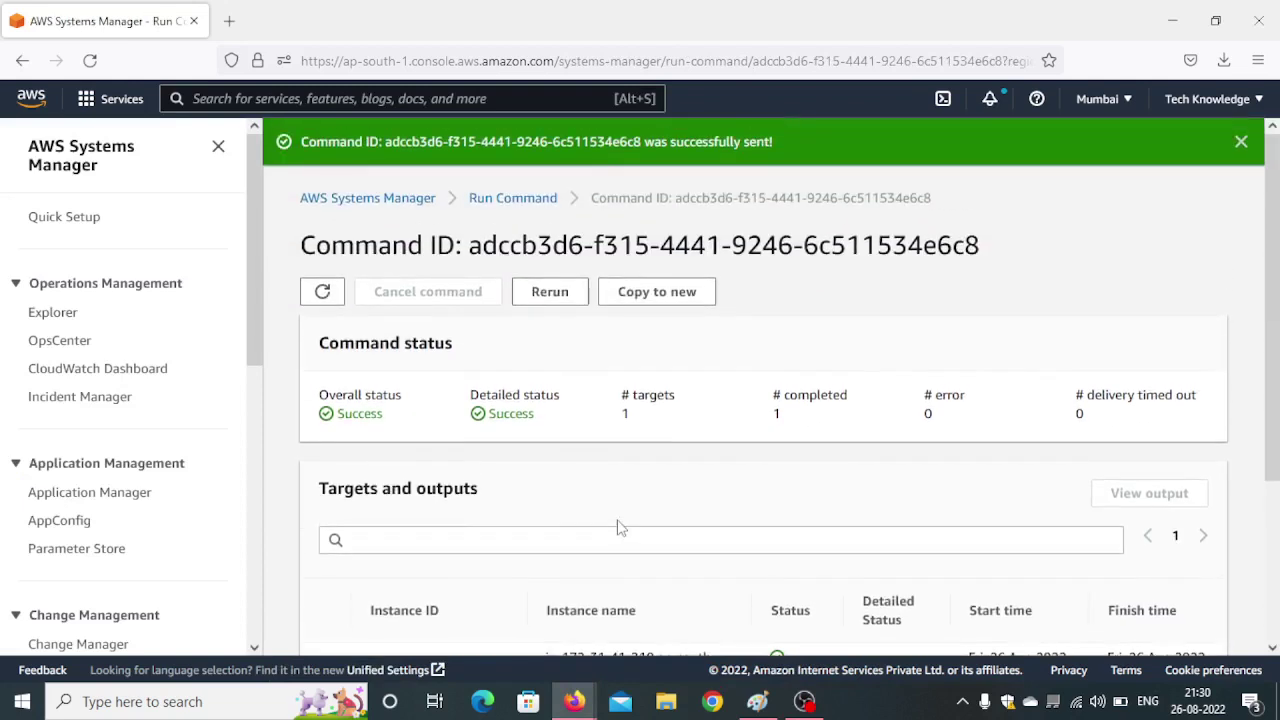
pyautogui.click(668, 300)
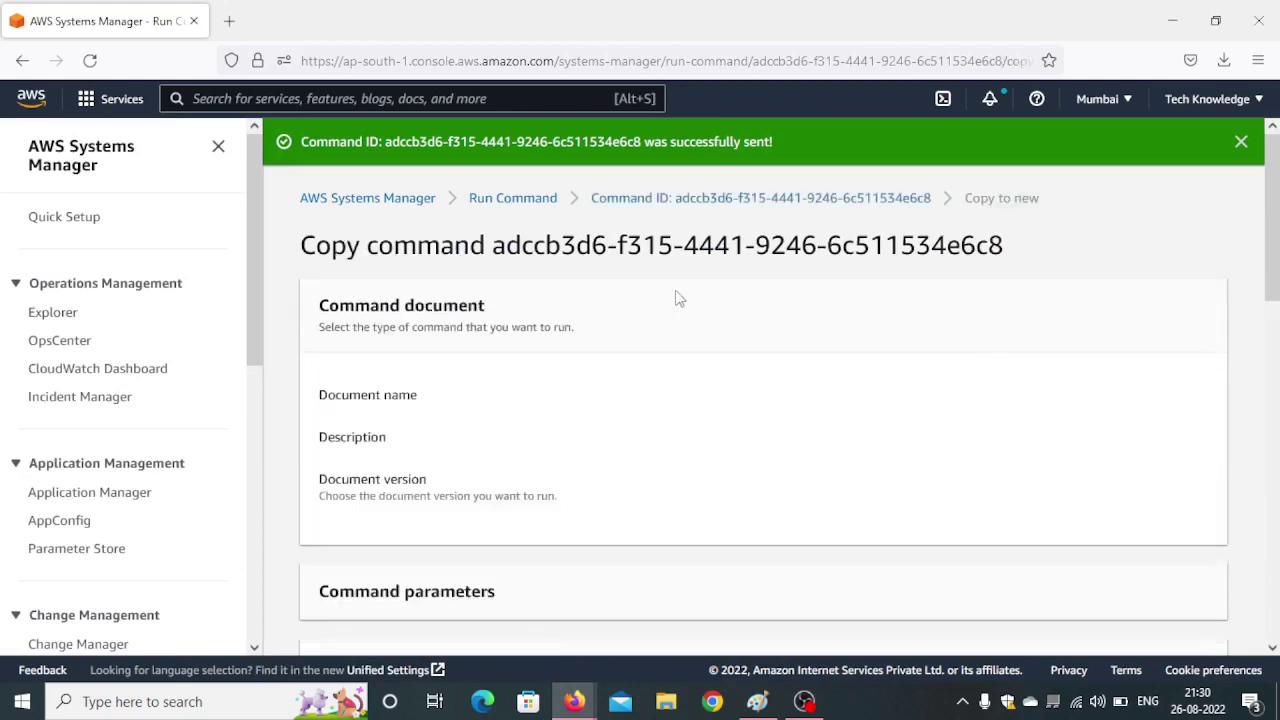
pyautogui.scroll(-5, 707, 387)
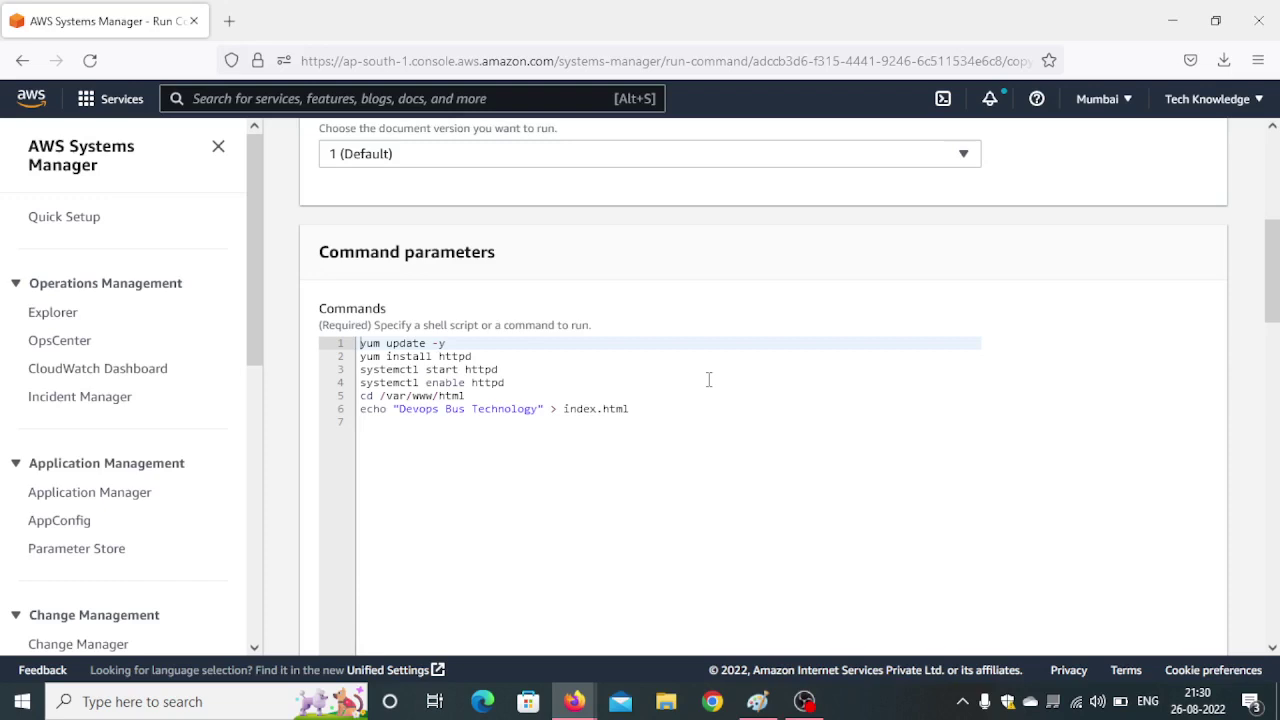
pyautogui.click(491, 355)
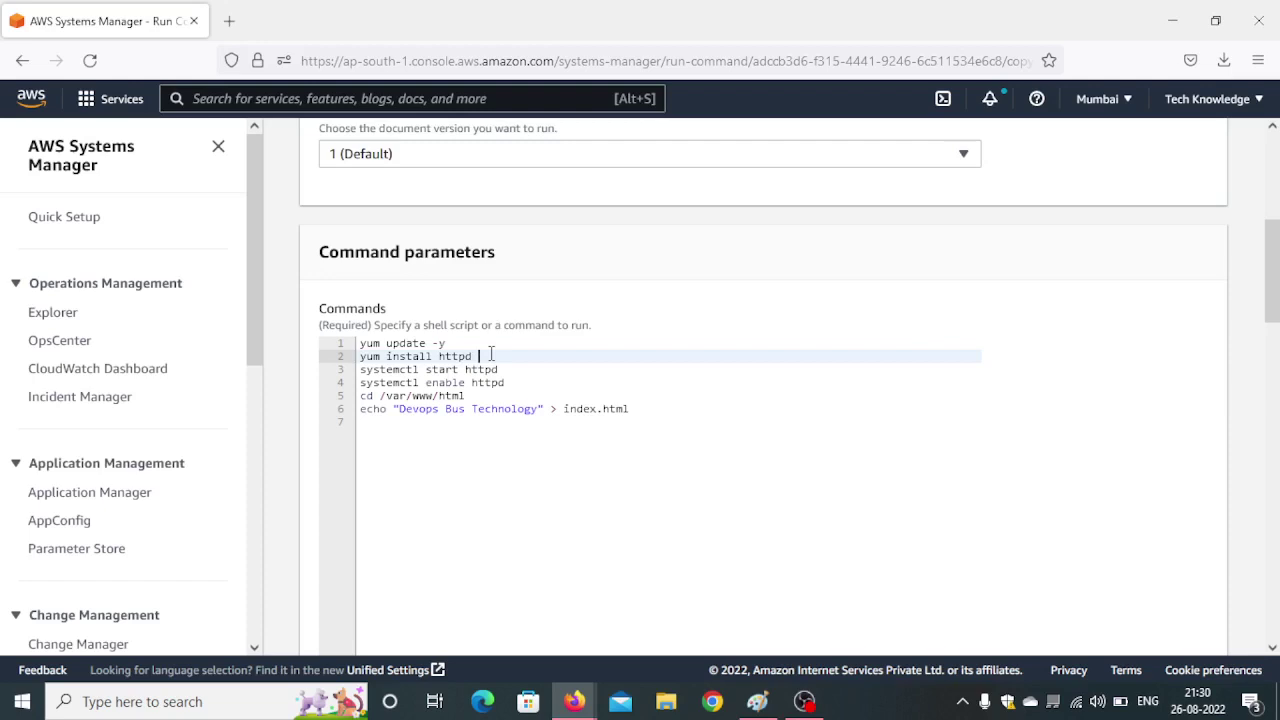
pyautogui.write('-y')
# Run the corrected copy of the command and refresh its status.
pyautogui.scroll(-15, 491, 363)
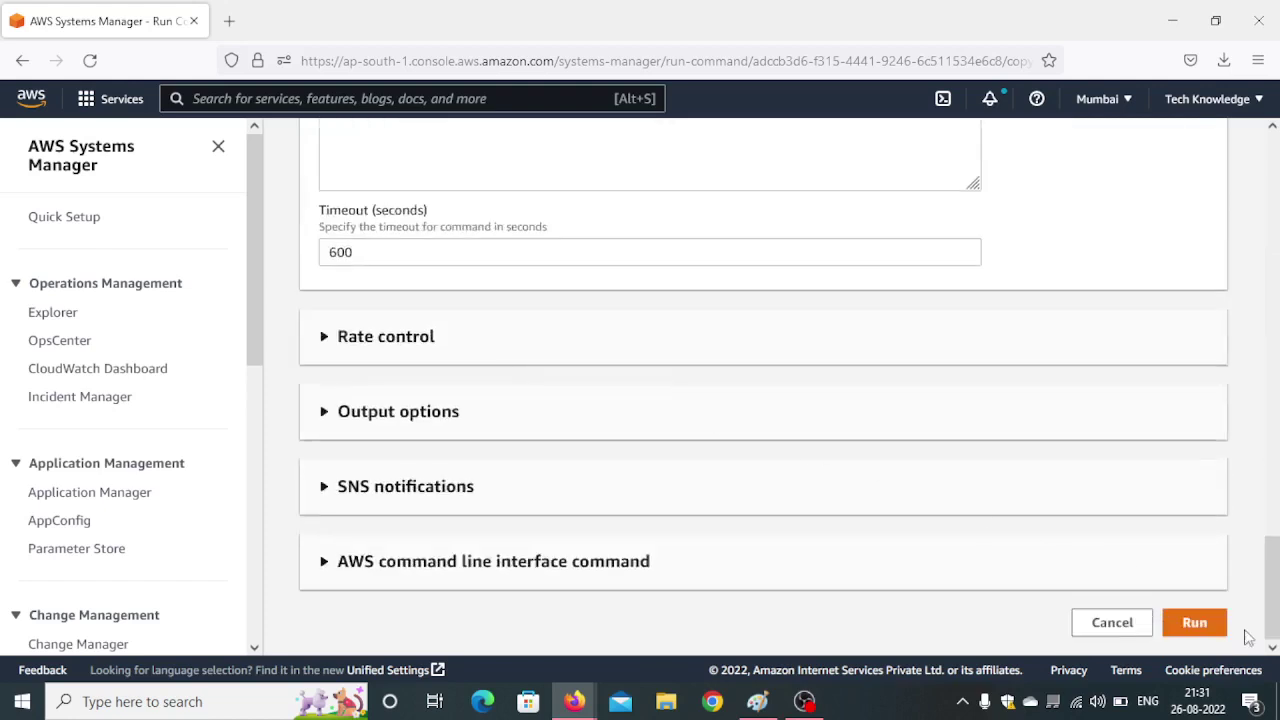
pyautogui.click(1206, 628)
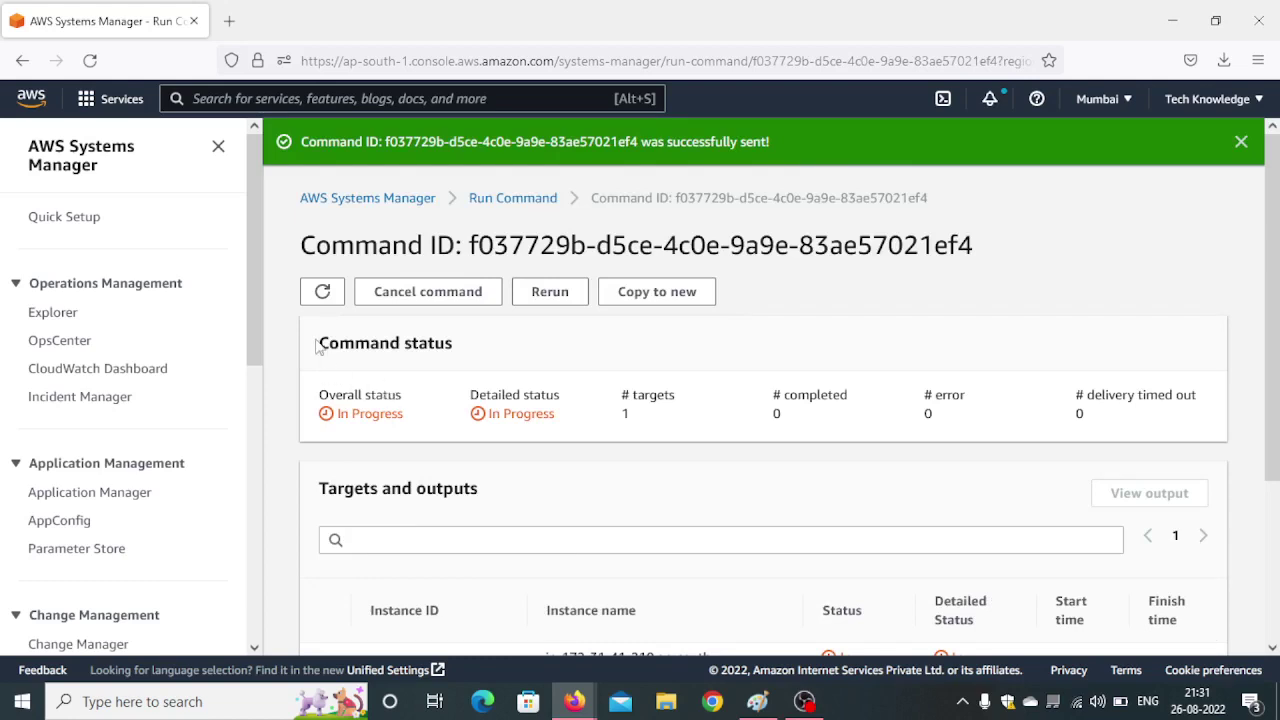
pyautogui.click(321, 290)
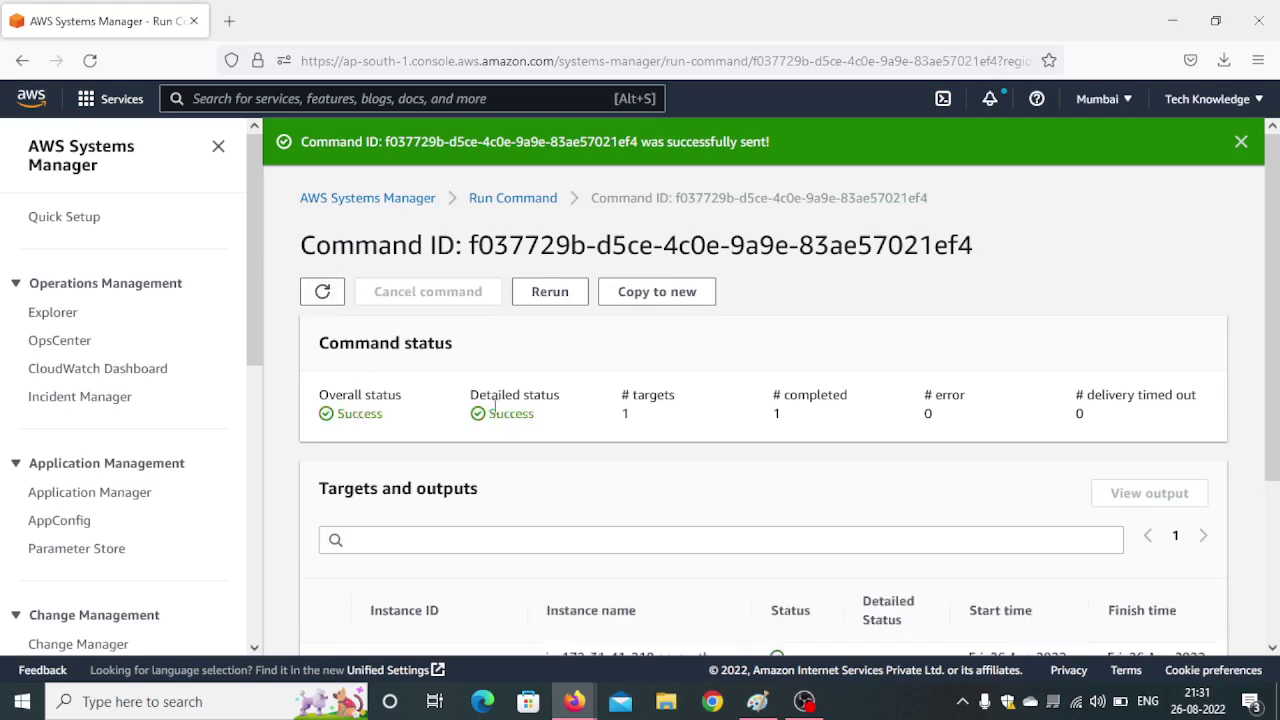
# Switch to the EC2 Instance Connect terminal and change into the /var/www/html directory.
pyautogui.moveTo(574, 701)
pyautogui.click(716, 614)
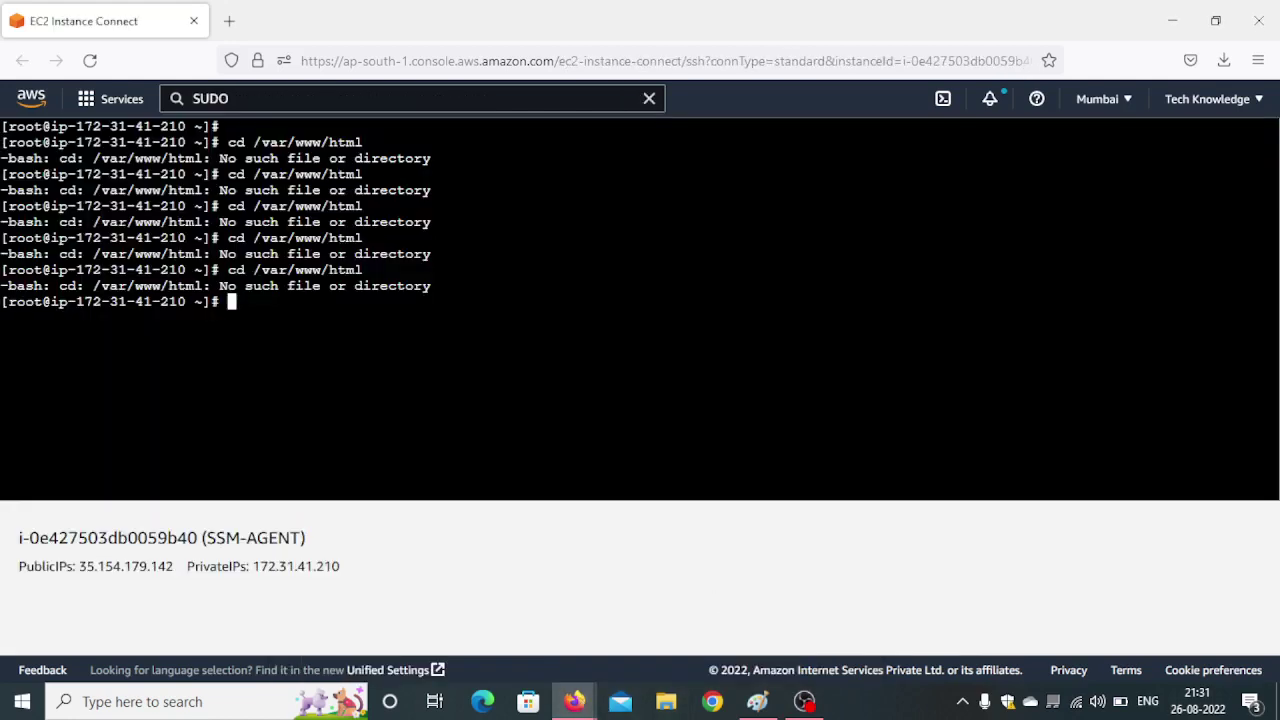
pyautogui.press('Up')
pyautogui.press('Return')
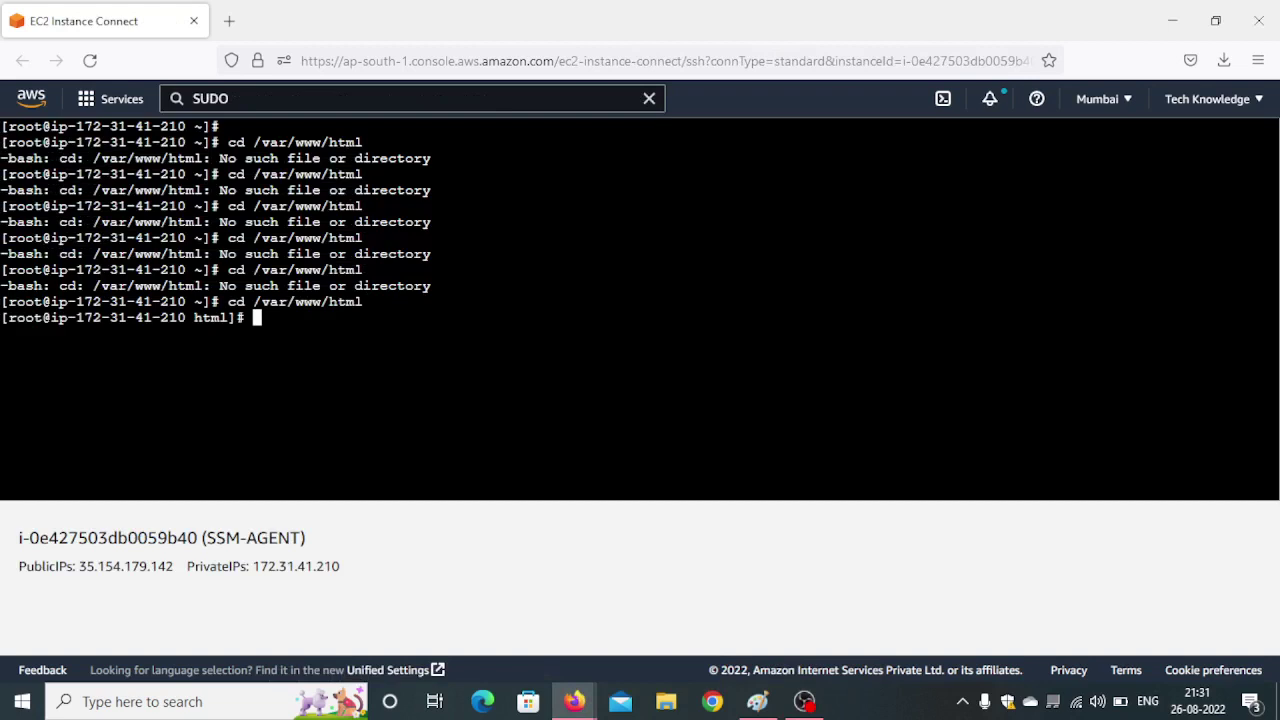
# Print the working directory, list its files and display the contents of index.html.
pyautogui.write('pwd')
pyautogui.press('Return')
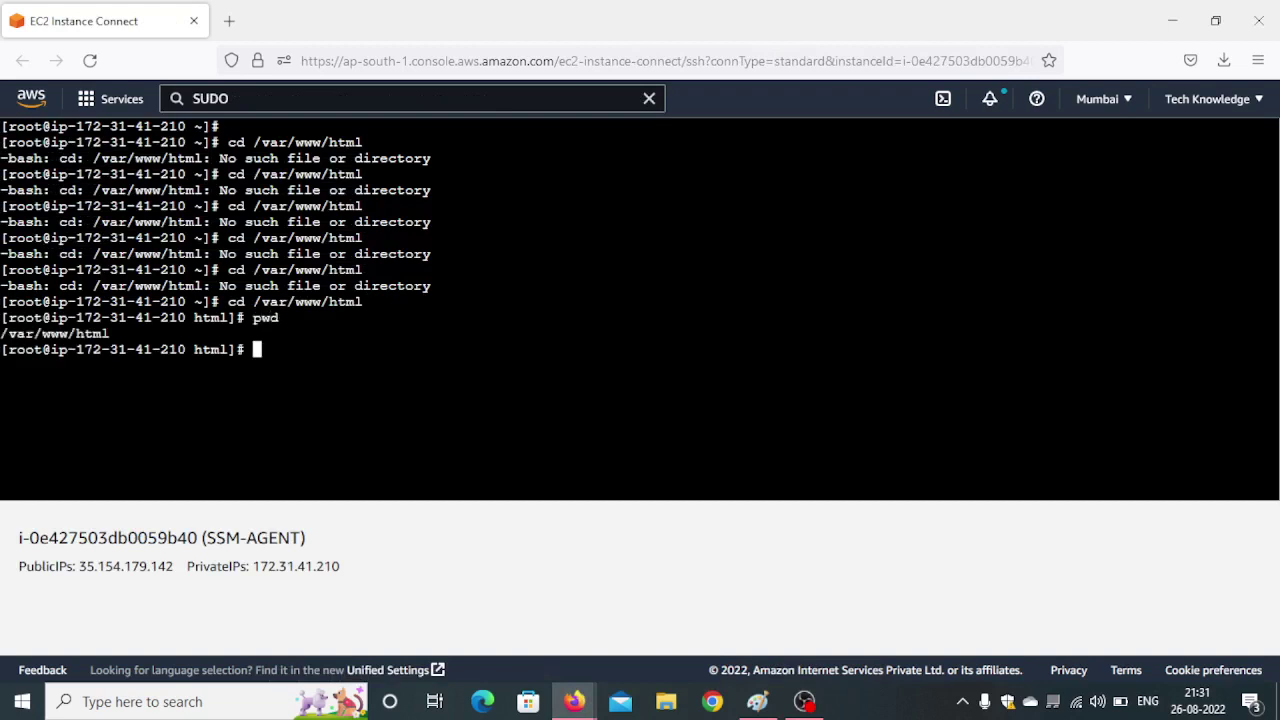
pyautogui.write('ls')
pyautogui.press('Return')
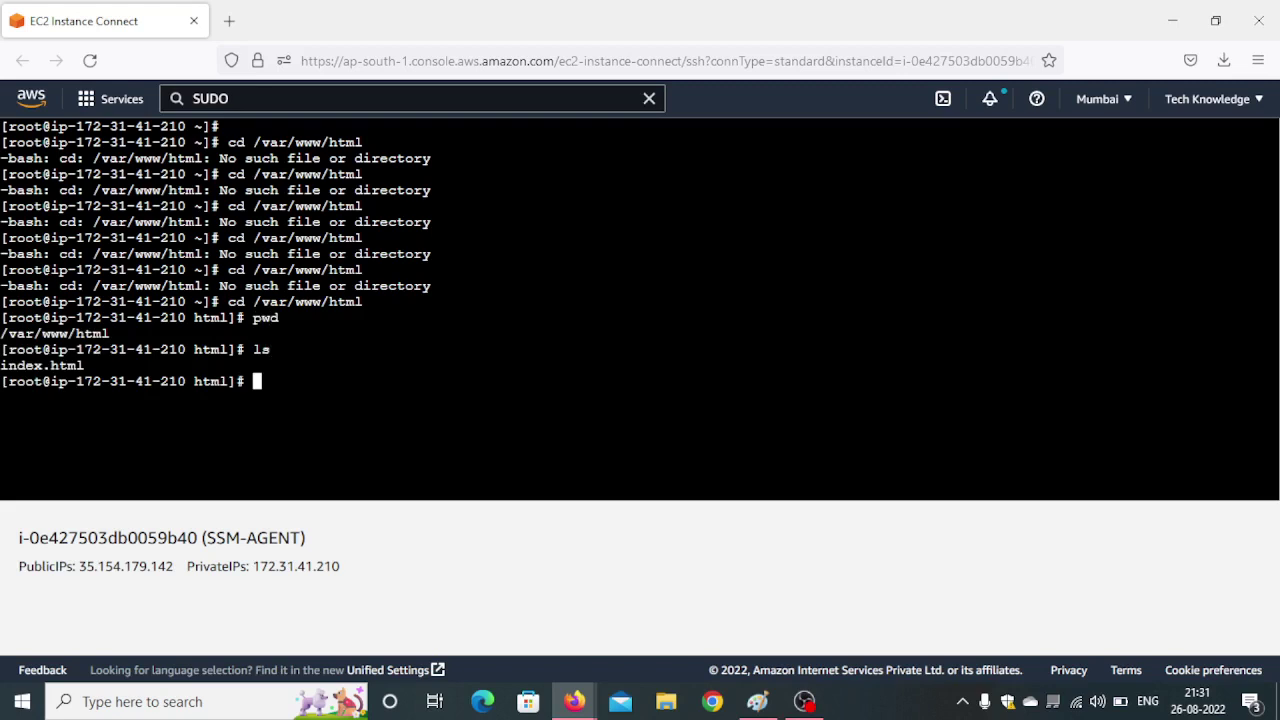
pyautogui.write('cat in')
pyautogui.press('Tab')
pyautogui.press('Return')
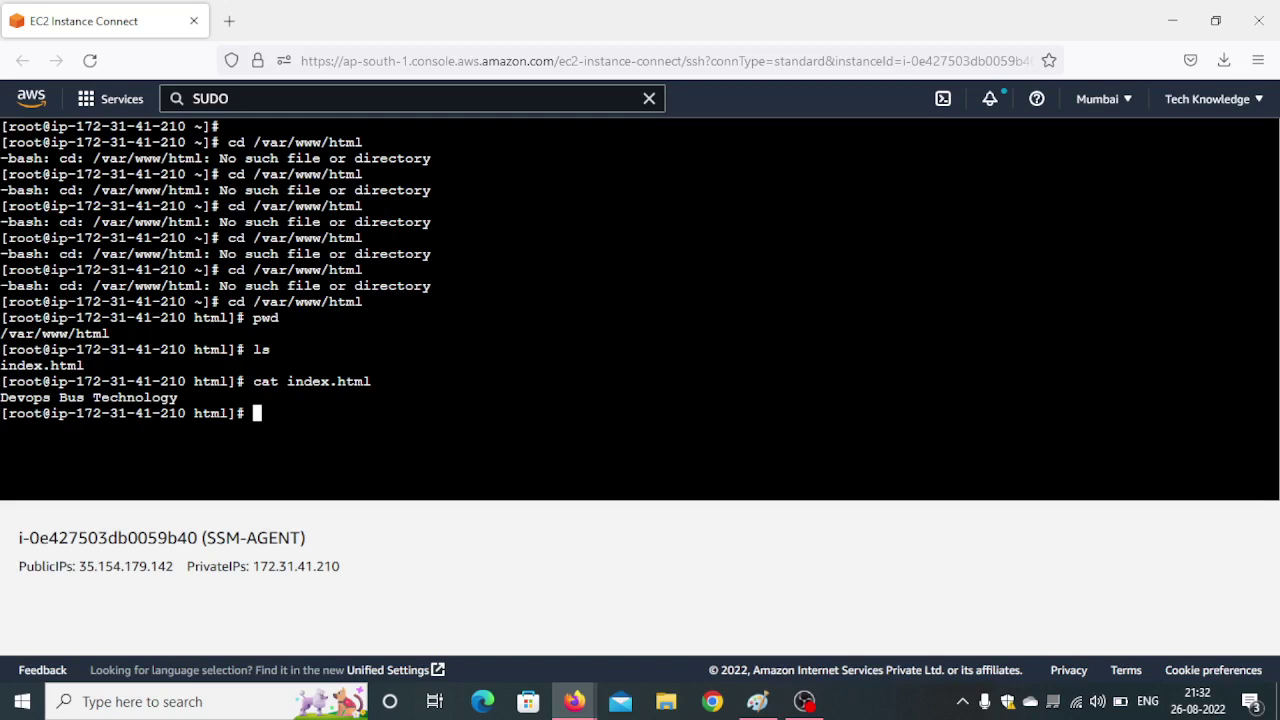
# Switch to Paint to view the AWS architecture diagram.
pyautogui.click(757, 701)
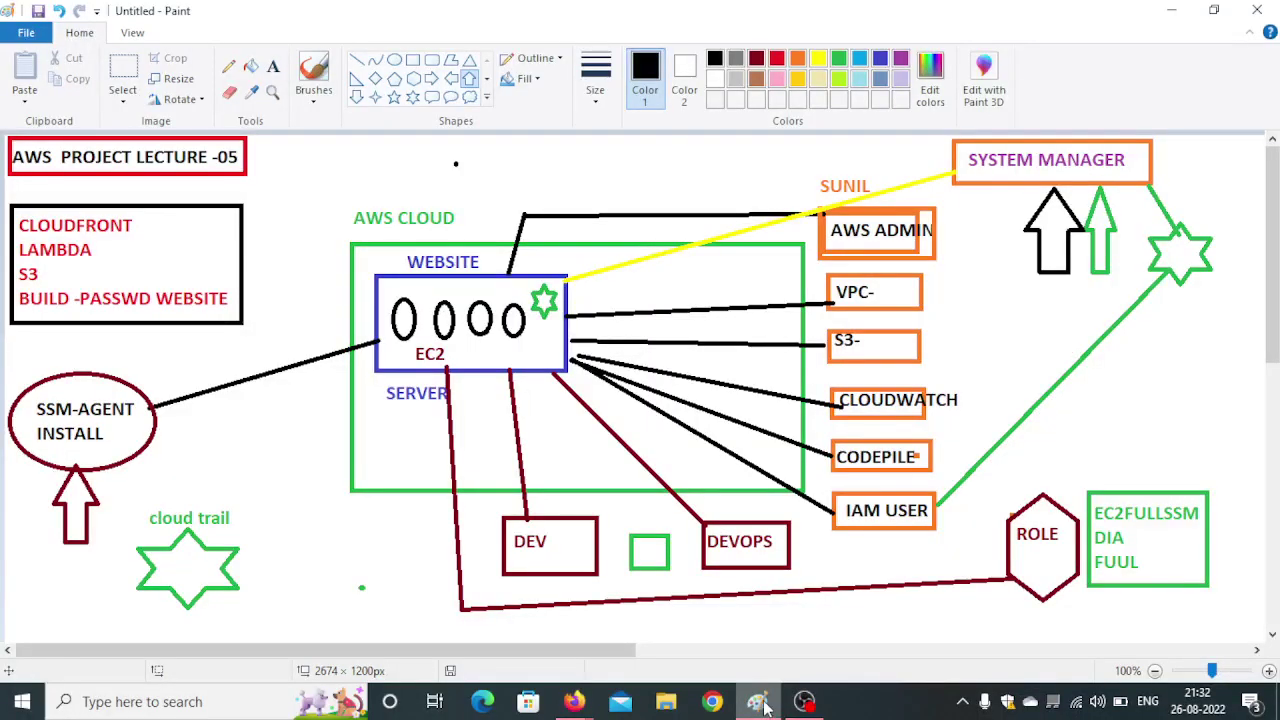
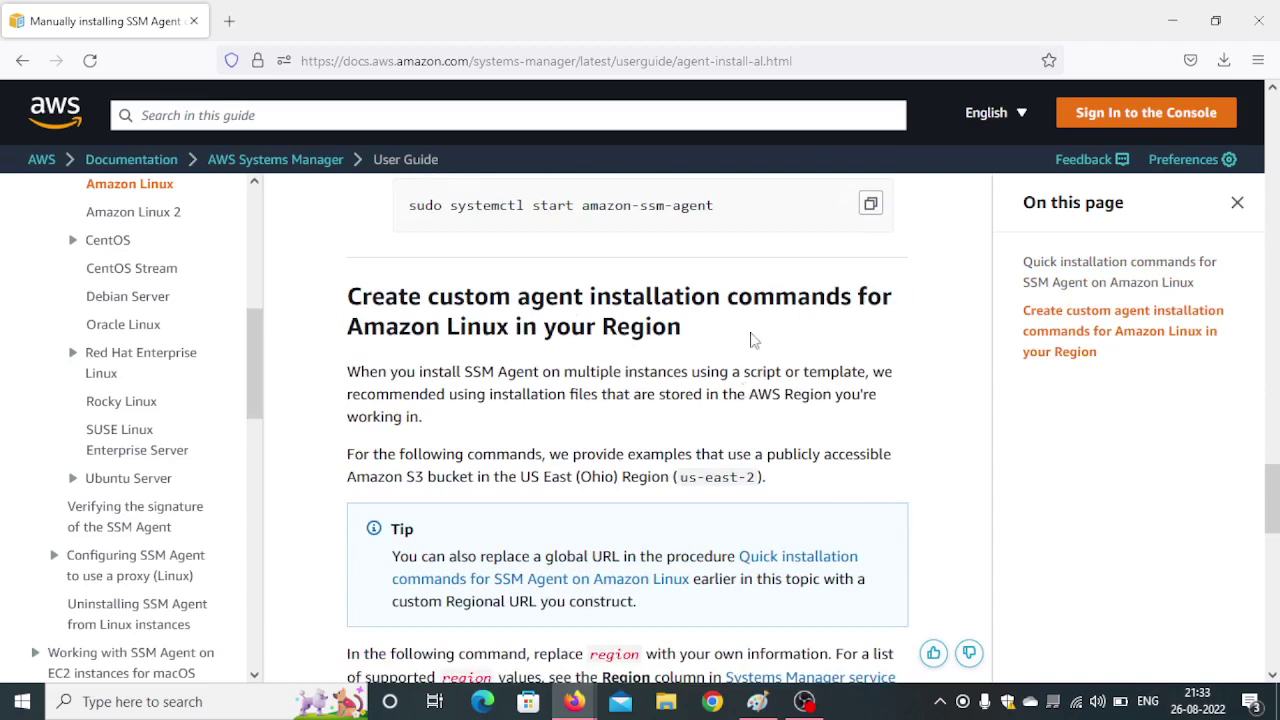
# Copy the x86_64 regional SSM Agent install command, from yum onward, in the Amazon Linux documentation.
pyautogui.scroll(-3, 648, 362)
pyautogui.scroll(-3, 648, 362)
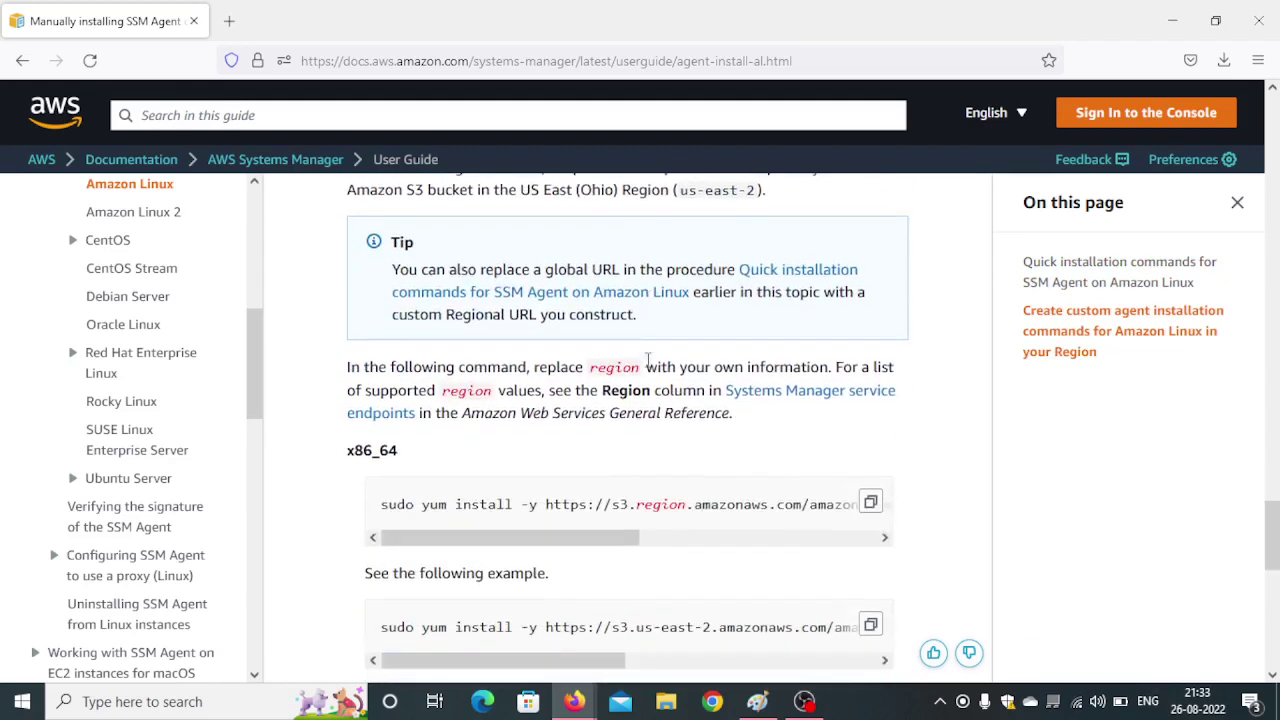
pyautogui.moveTo(500, 451); pyautogui.dragTo(462, 463)
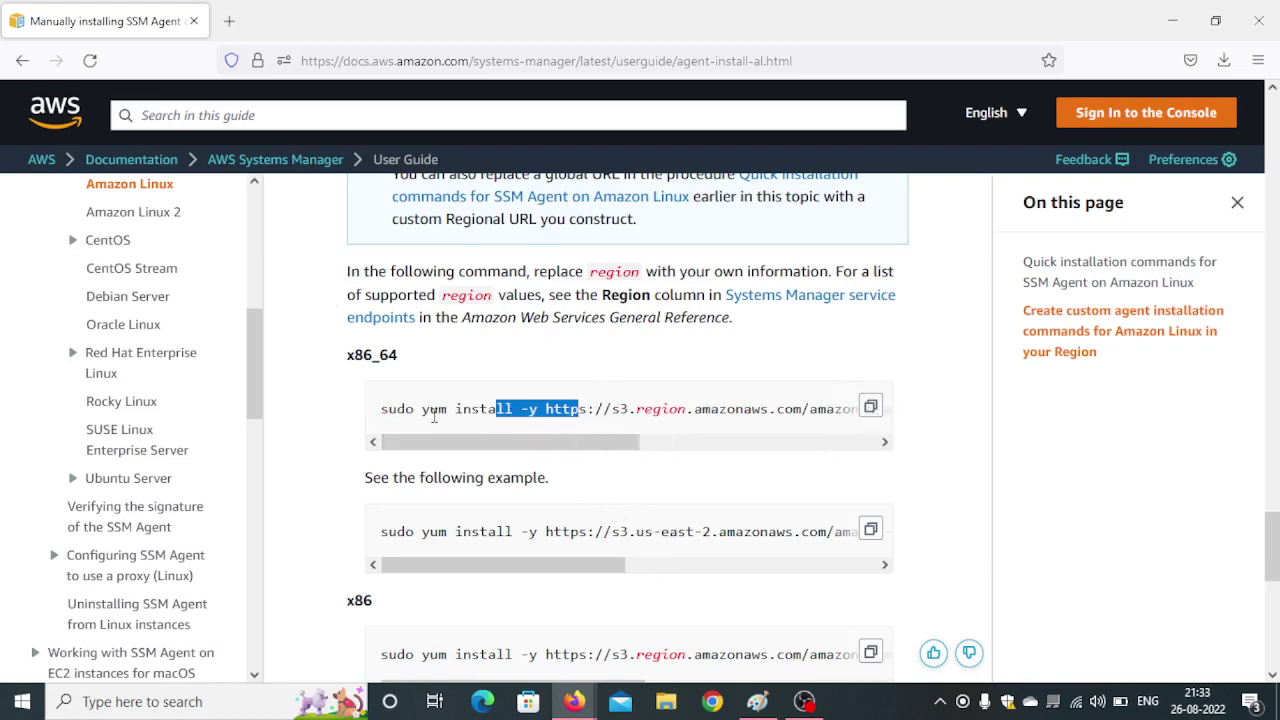
pyautogui.moveTo(416, 409); pyautogui.dragTo(969, 420)
pyautogui.rightClick(779, 411)
pyautogui.click(803, 431)
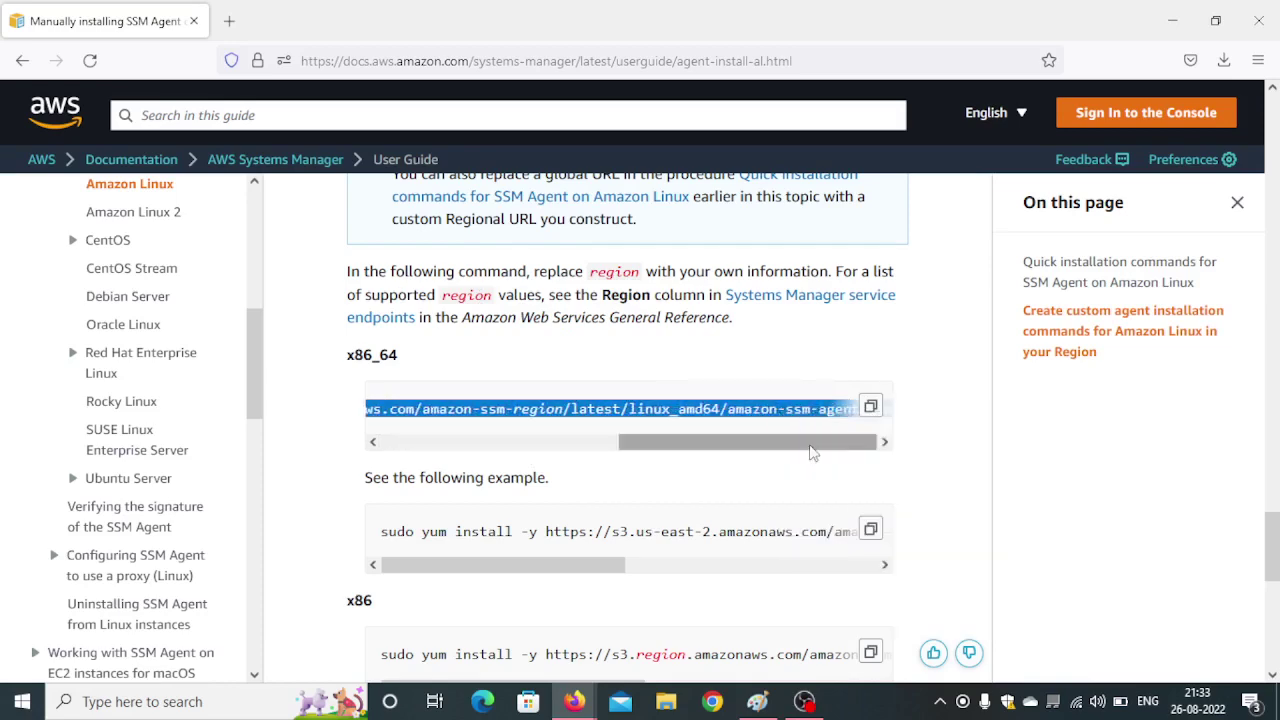
# Switch to the EC2 Instance Connect terminal and paste the copied yum install command at the prompt.
pyautogui.click(575, 703)
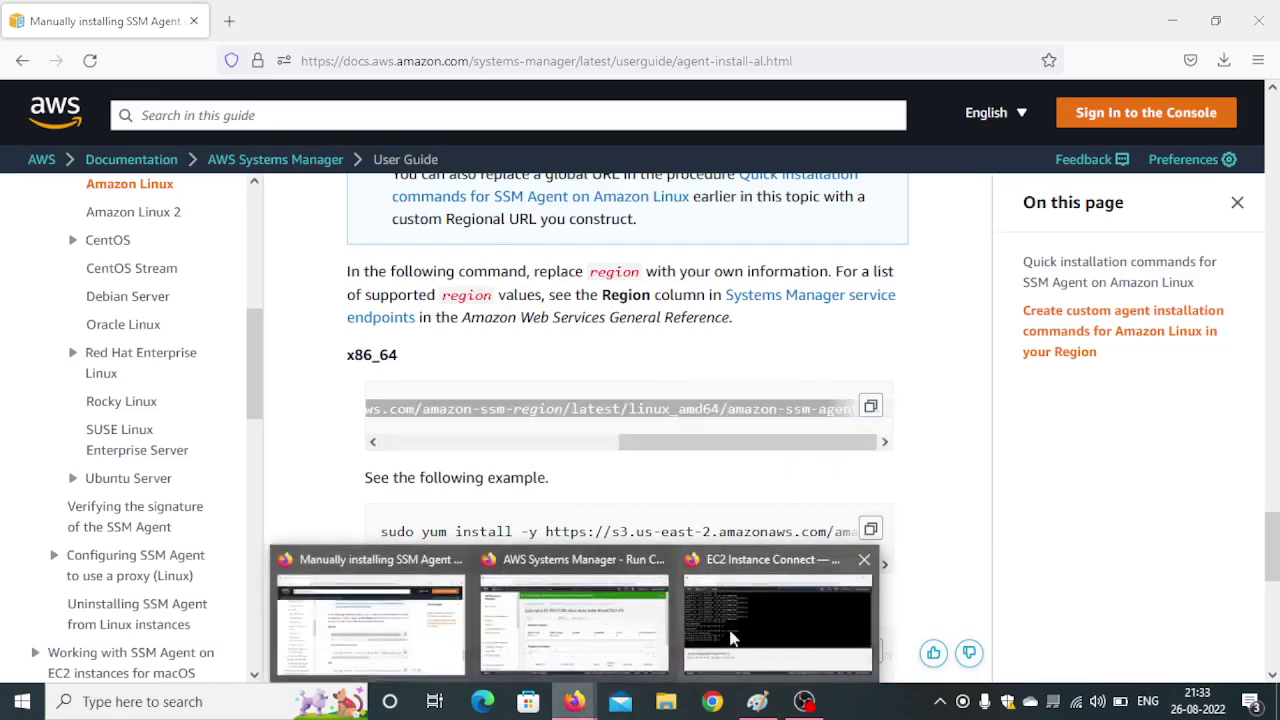
pyautogui.click(734, 632)
pyautogui.rightClick(390, 427)
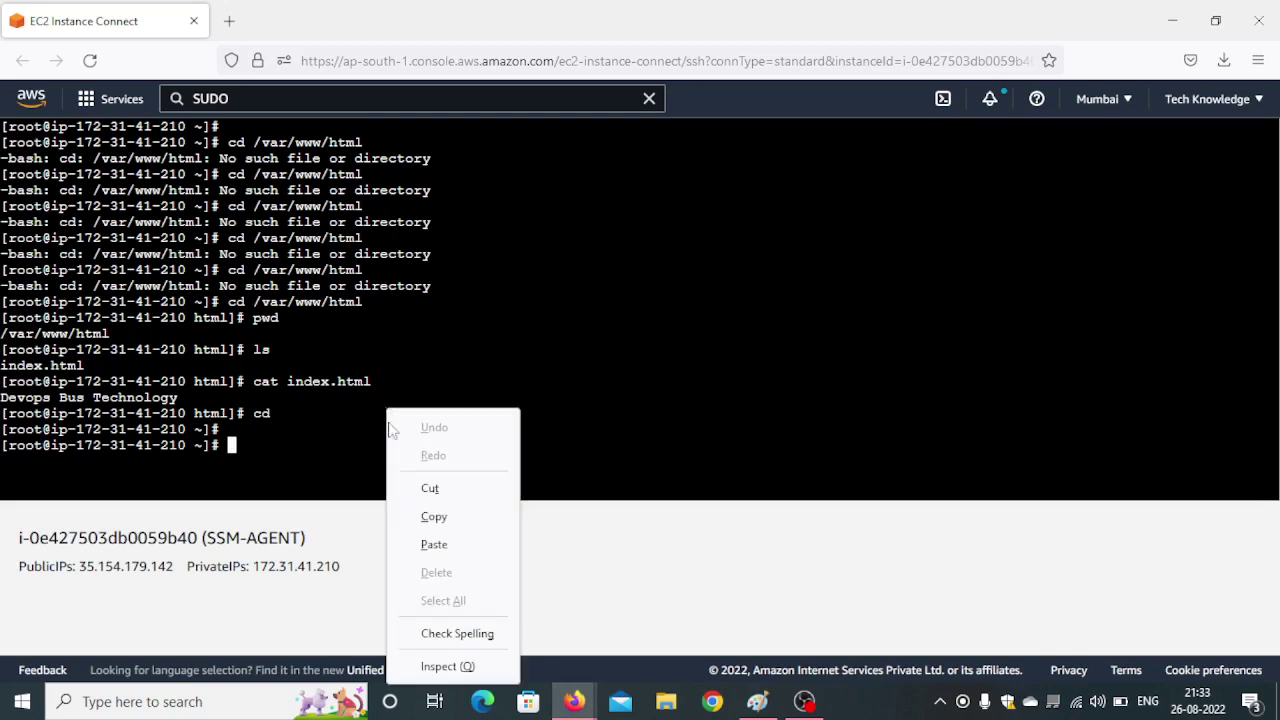
pyautogui.click(458, 545)
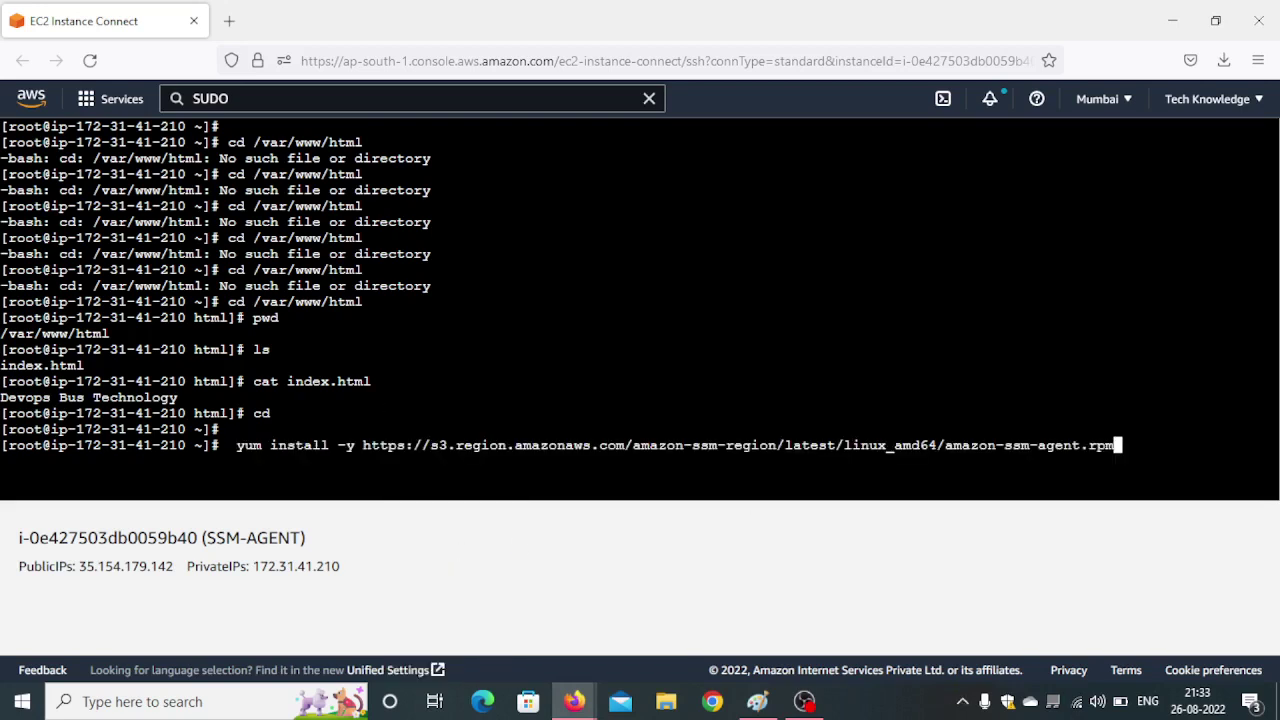
# Replace the region placeholder in the yum command's amazon-ssm bucket name with ap-south-1, checking Mumbai's region code in the console.
pyautogui.click(1102, 112)
pyautogui.click(752, 300)
pyautogui.press('Left')
pyautogui.press('Left')
pyautogui.press('Left')
pyautogui.press('Left')
pyautogui.press('Left')
pyautogui.press('Left')
pyautogui.press('Left')
pyautogui.press('Left')
pyautogui.press('Left')
pyautogui.press('Left')
pyautogui.press('Left')
pyautogui.press('Left')
pyautogui.press('Left')
pyautogui.press('Left')
pyautogui.press('Left')
pyautogui.press('Left')
pyautogui.press('Left')
pyautogui.press('Left')
pyautogui.press('Left')
pyautogui.press('Left')
pyautogui.press('Left')
pyautogui.press('Left')
pyautogui.press('Left')
pyautogui.press('Left')
pyautogui.press('Left')
pyautogui.press('Left')
pyautogui.press('Left')
pyautogui.press('Left')
pyautogui.press('Left')
pyautogui.press('Left')
pyautogui.press('Left')
pyautogui.press('Right')
pyautogui.press('BackSpace')
pyautogui.press('BackSpace')
pyautogui.press('BackSpace')
pyautogui.press('BackSpace')
pyautogui.press('BackSpace')
pyautogui.press('BackSpace')
pyautogui.write('a')
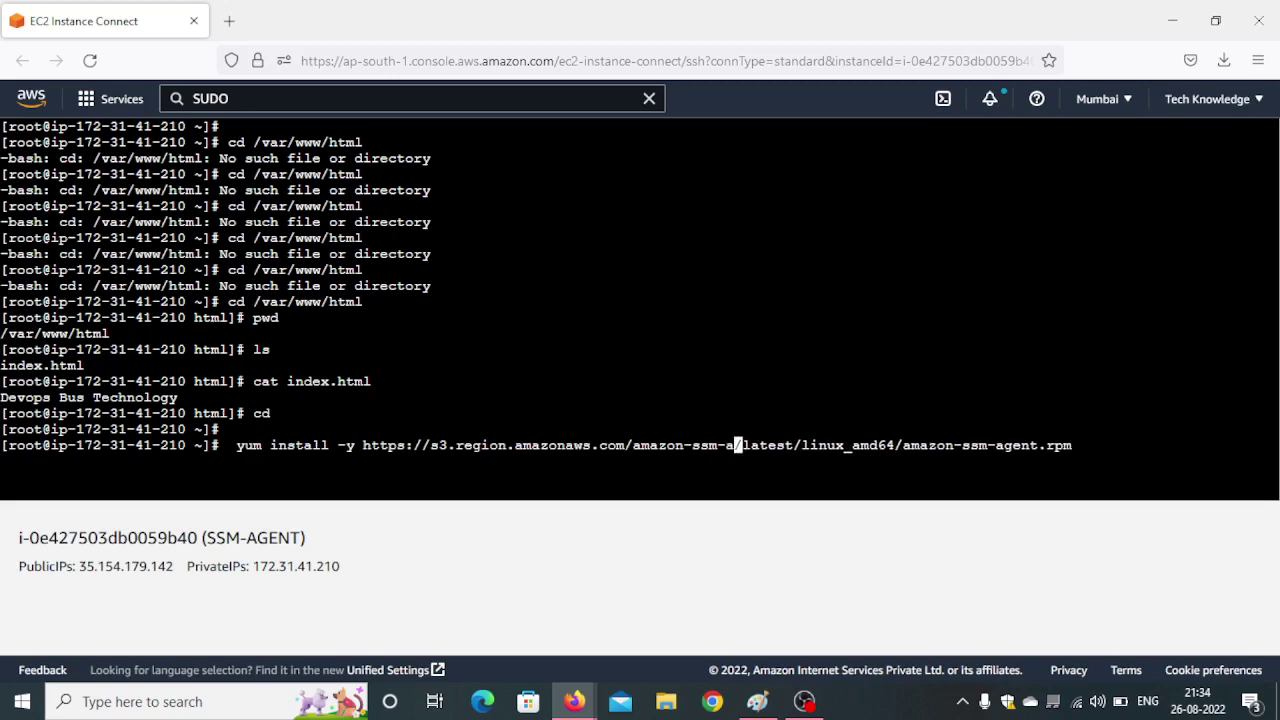
pyautogui.write('p')
pyautogui.write('-south')
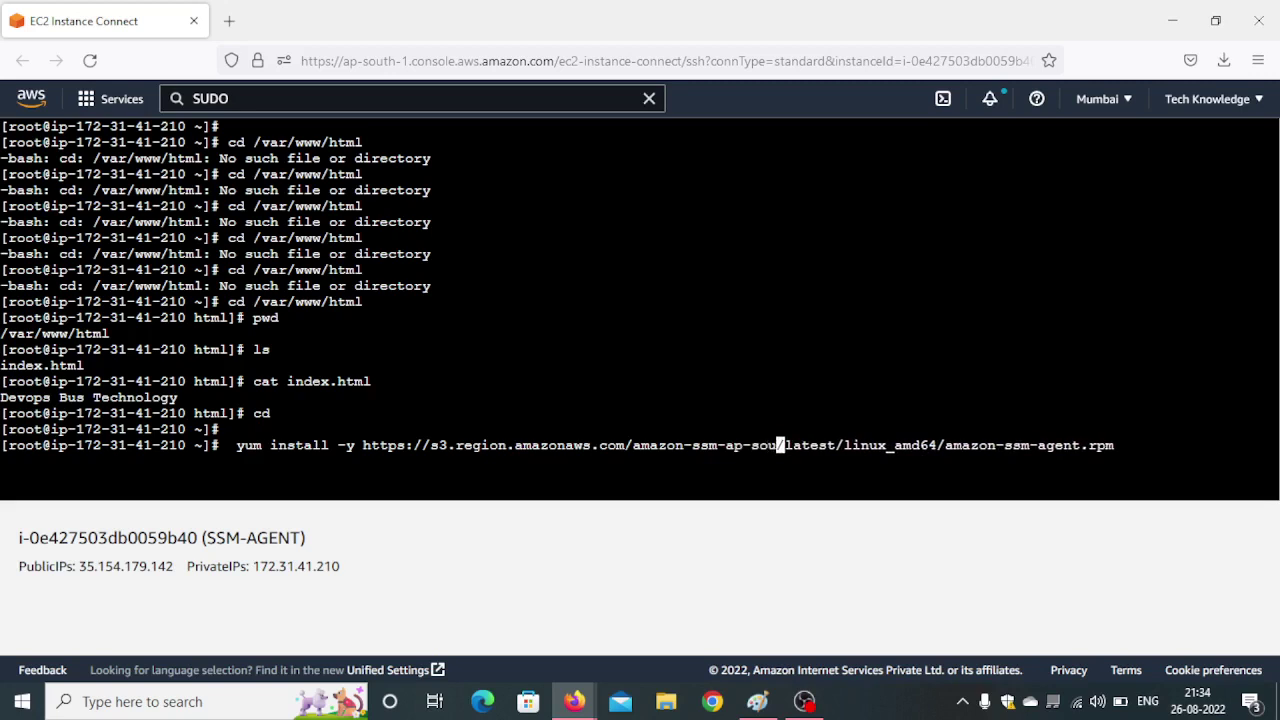
pyautogui.write('-1')
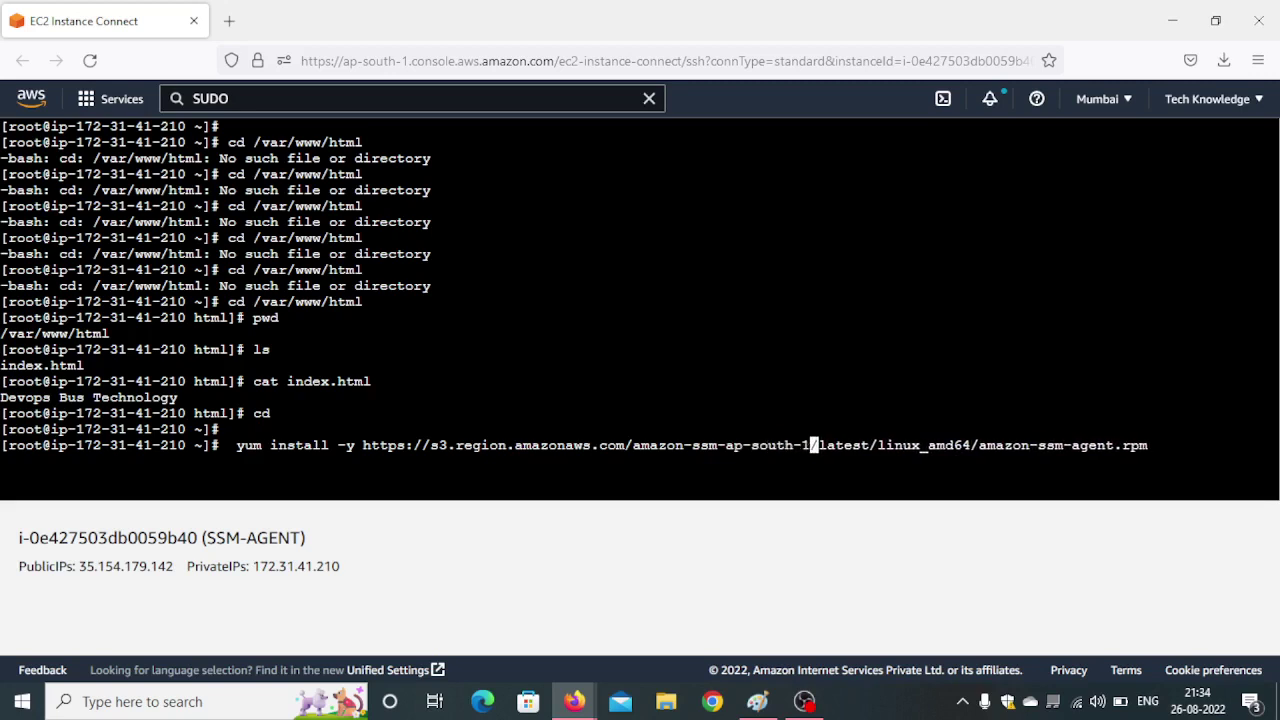
# Replace the region placeholder in the command's S3 host name with ap-south-1 and run the SSM Agent installation.
pyautogui.click(1100, 110)
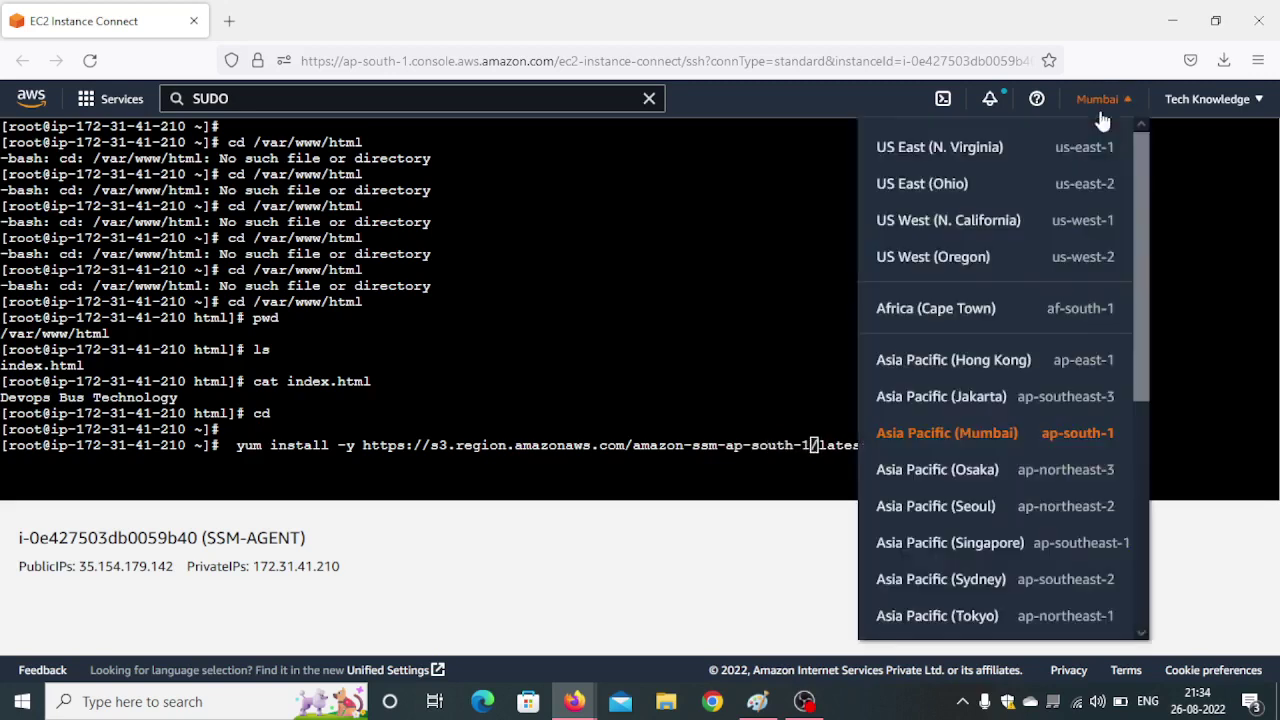
pyautogui.click(770, 300)
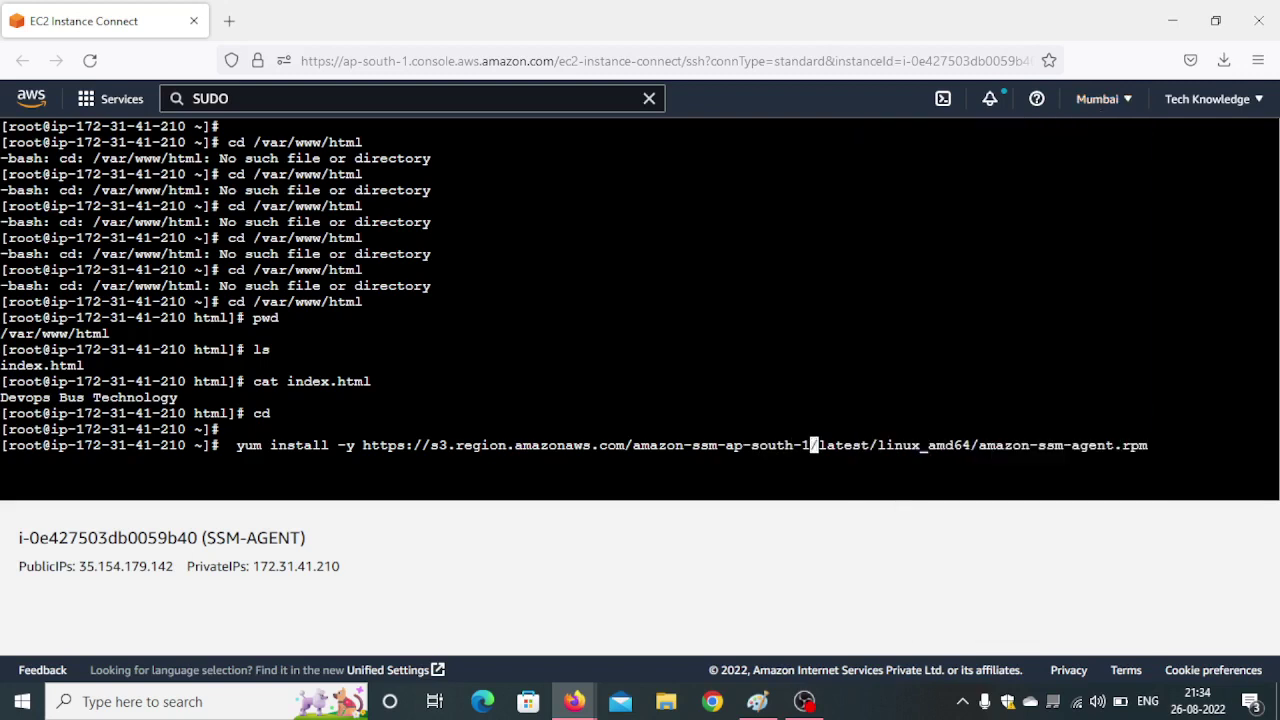
pyautogui.press('Left')
pyautogui.press('Left')
pyautogui.press('Left')
pyautogui.press('Left')
pyautogui.press('Left')
pyautogui.press('Left')
pyautogui.press('Left')
pyautogui.press('Left')
pyautogui.press('Left')
pyautogui.press('Left')
pyautogui.press('Left')
pyautogui.press('Left')
pyautogui.press('Left')
pyautogui.press('Left')
pyautogui.press('Left')
pyautogui.press('Left')
pyautogui.press('Left')
pyautogui.press('Left')
pyautogui.press('Left')
pyautogui.press('Left')
pyautogui.press('Left')
pyautogui.press('Left')
pyautogui.press('Left')
pyautogui.press('Left')
pyautogui.press('Left')
pyautogui.press('Left')
pyautogui.press('Left')
pyautogui.press('Left')
pyautogui.press('Left')
pyautogui.press('BackSpace')
pyautogui.press('BackSpace')
pyautogui.press('BackSpace')
pyautogui.press('BackSpace')
pyautogui.press('BackSpace')
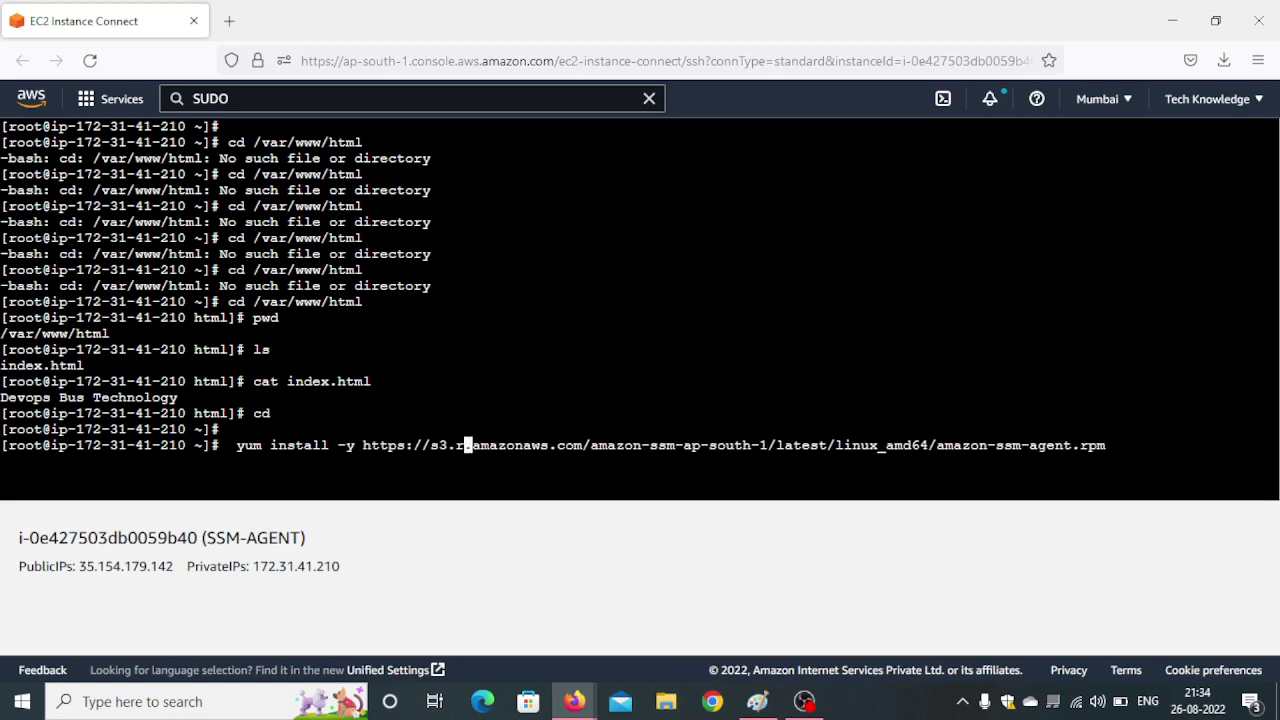
pyautogui.write('p-south')
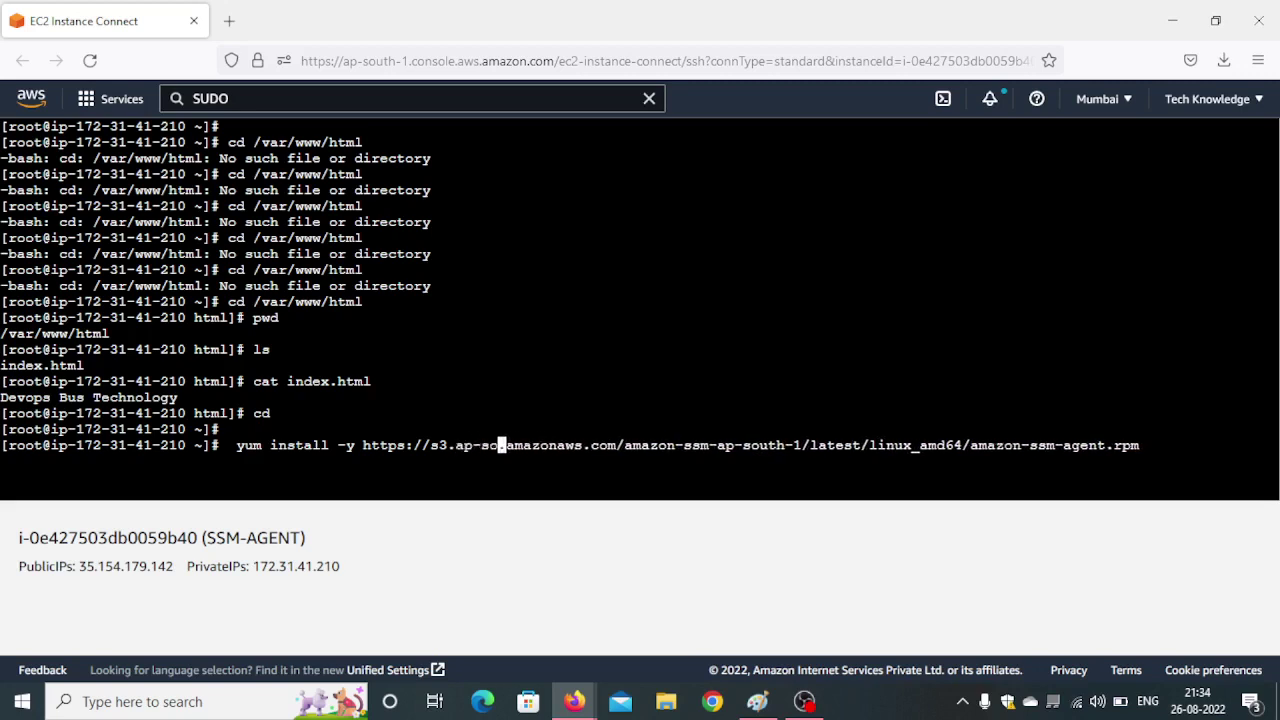
pyautogui.write('-1')
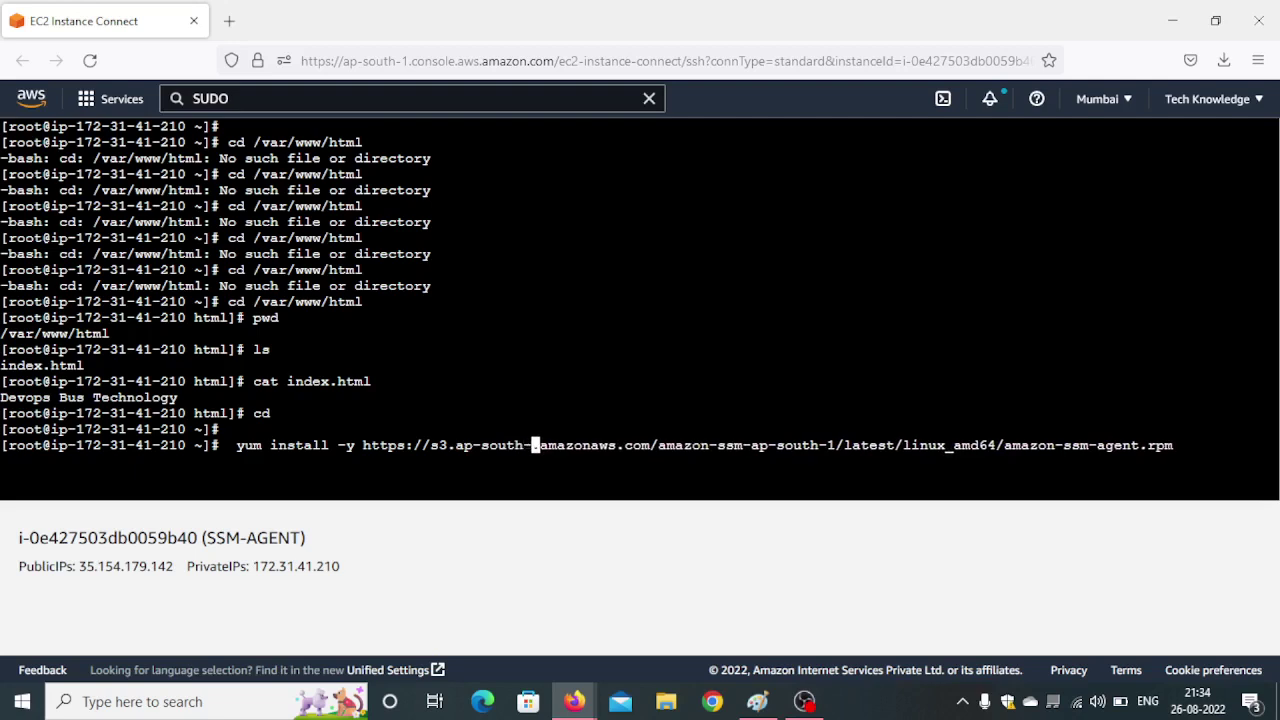
pyautogui.press('Return')
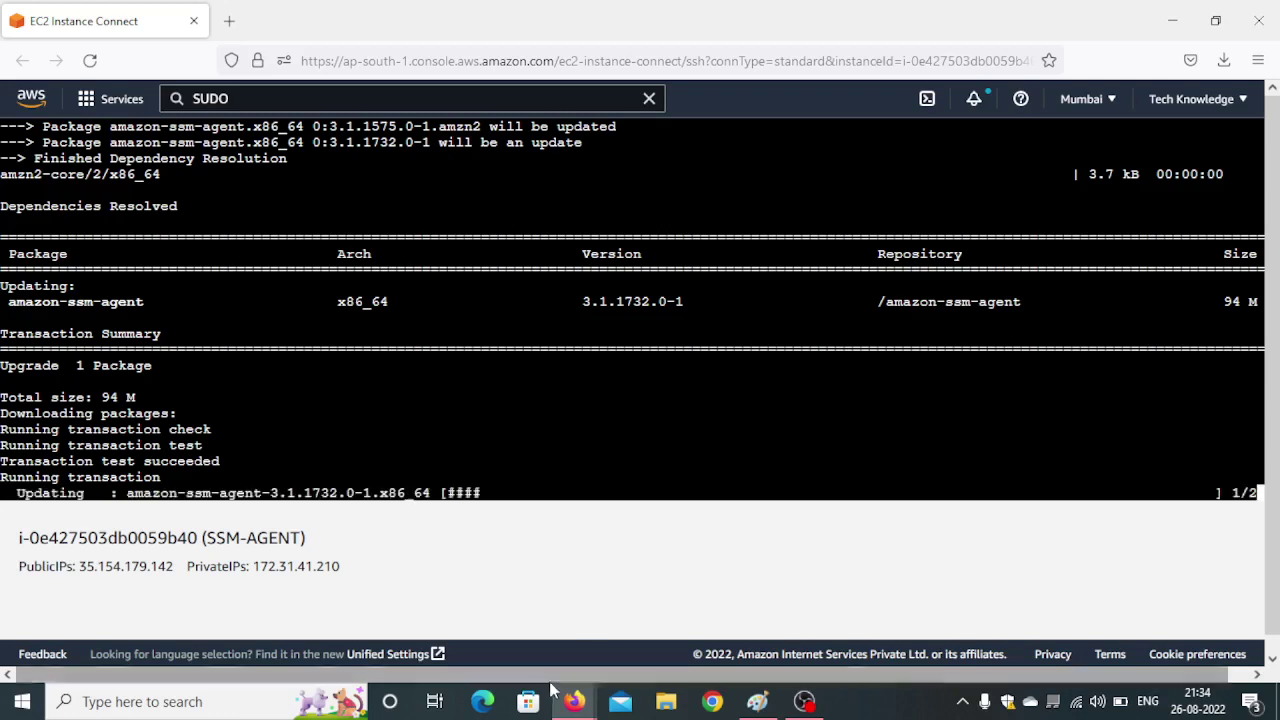
# Switch to the Amazon Linux documentation and copy "systemctl start amazon-ssm-agent" from the ARM64 activation command.
pyautogui.moveTo(574, 701)
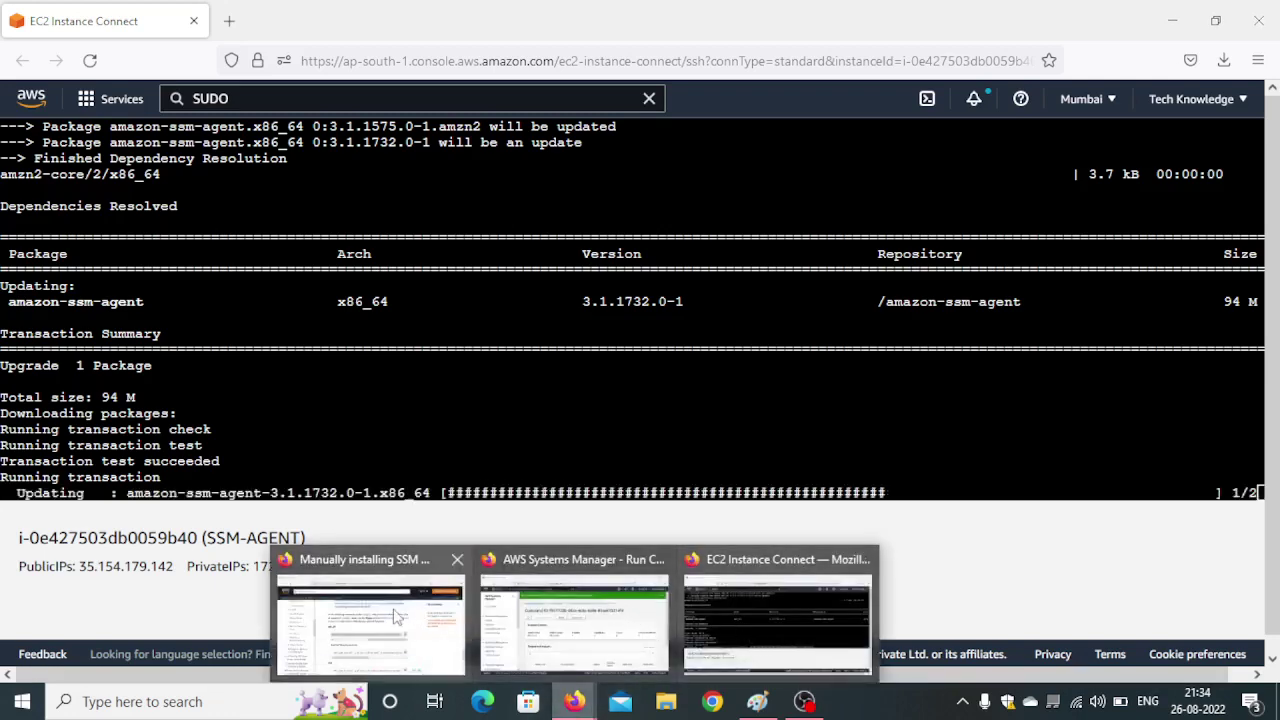
pyautogui.click(398, 617)
pyautogui.tripleClick(500, 406)
pyautogui.scroll(-1, 750, 540)
pyautogui.scroll(-5, 750, 536)
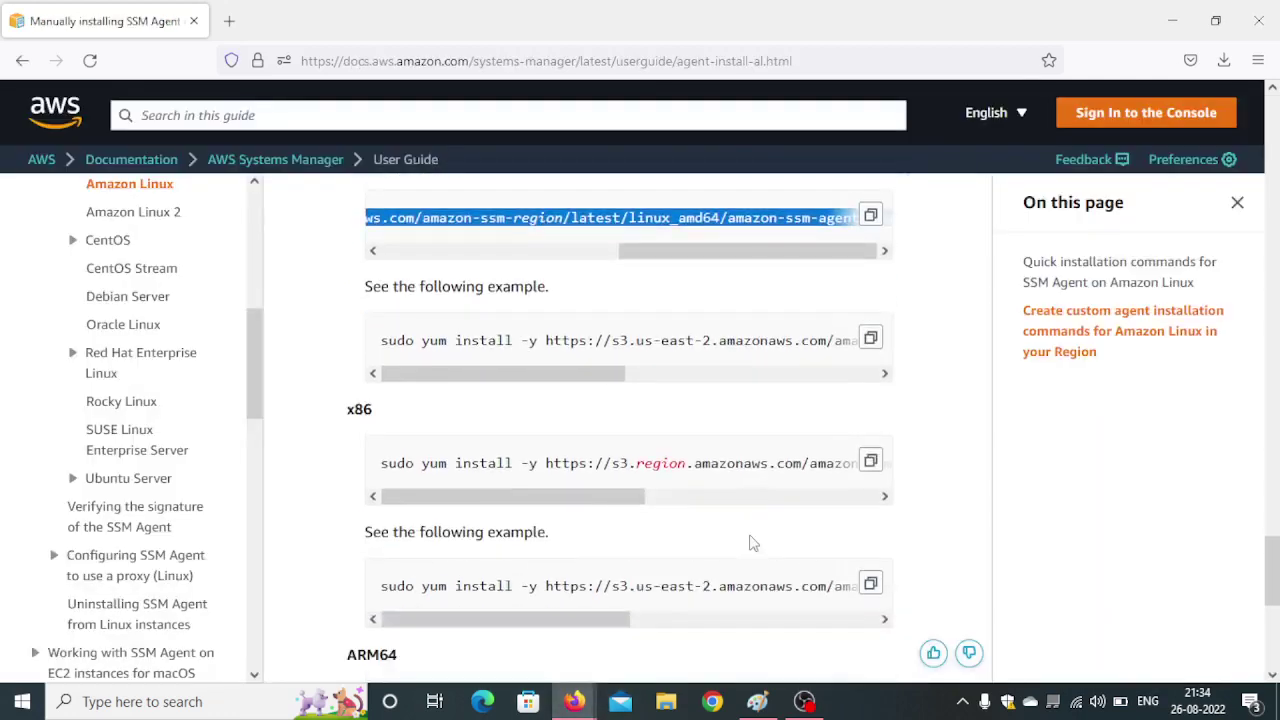
pyautogui.scroll(-1, 752, 542)
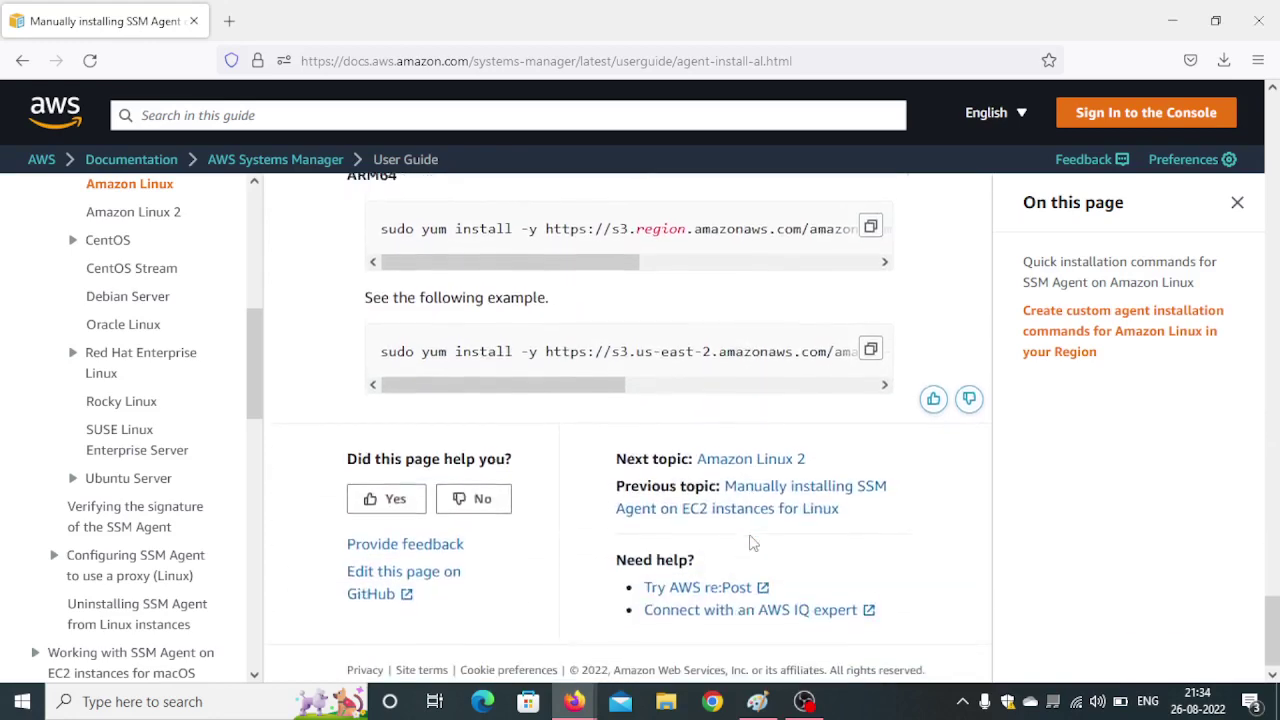
pyautogui.scroll(6, 752, 542)
pyautogui.scroll(5, 752, 542)
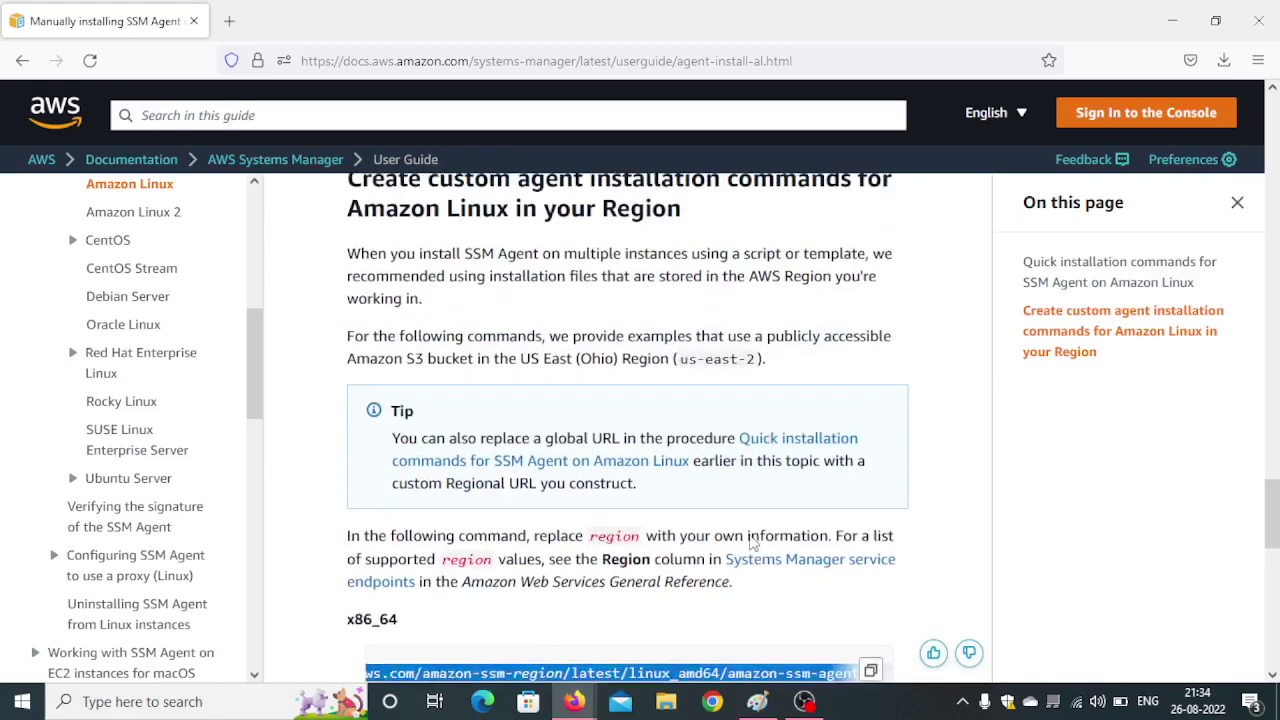
pyautogui.moveTo(797, 390); pyautogui.dragTo(450, 386)
pyautogui.rightClick(452, 392)
pyautogui.click(483, 413)
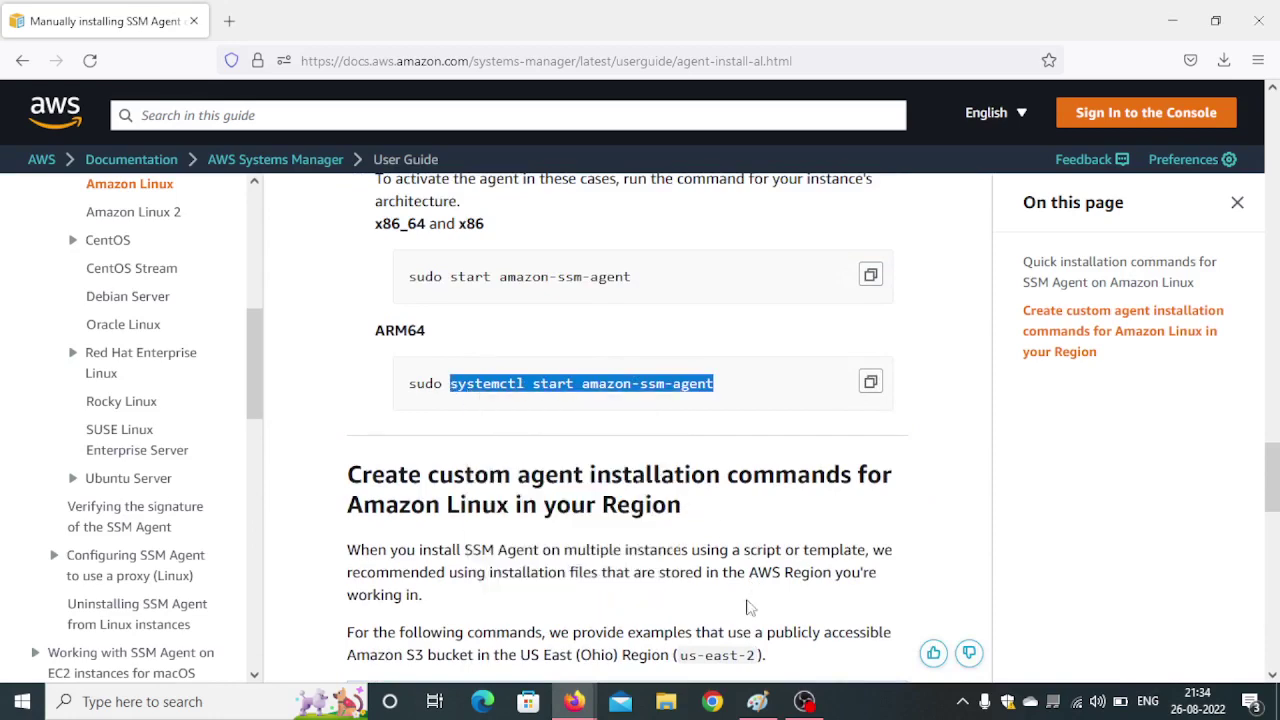
# Switch to the EC2 Instance Connect terminal, then paste and run the copied systemctl start amazon-ssm-agent command.
pyautogui.moveTo(574, 706)
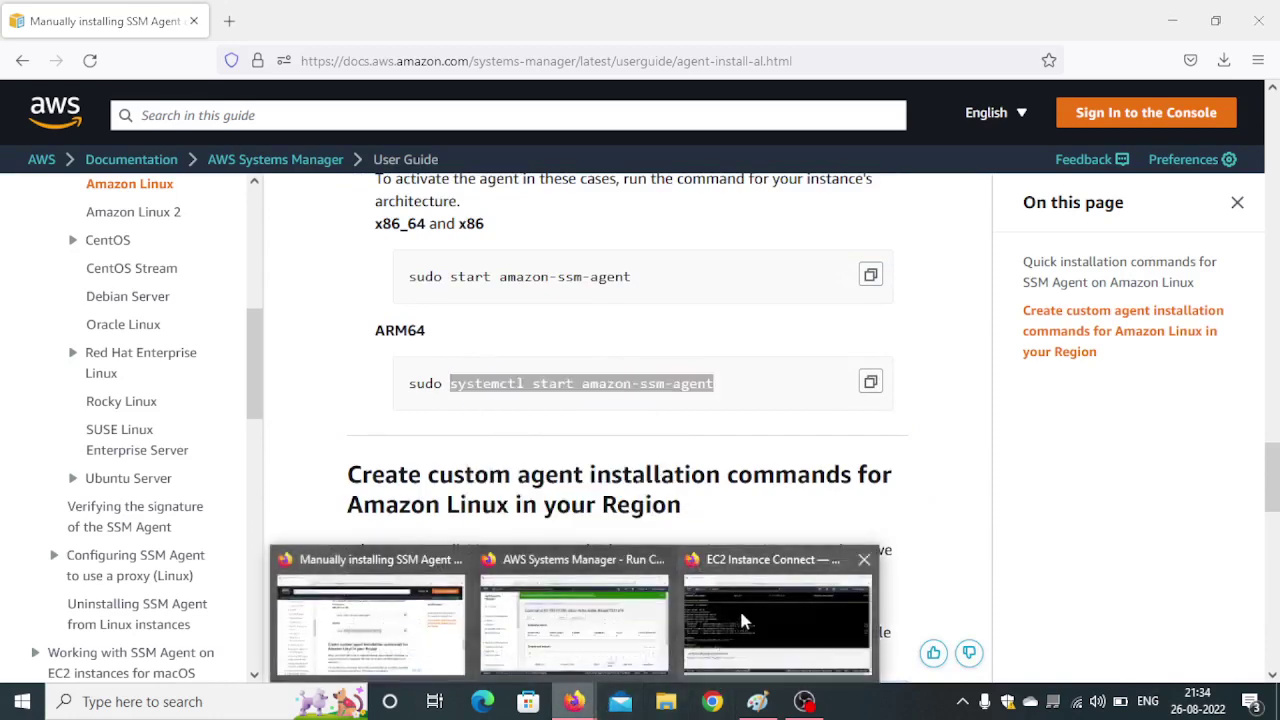
pyautogui.click(739, 608)
pyautogui.rightClick(506, 467)
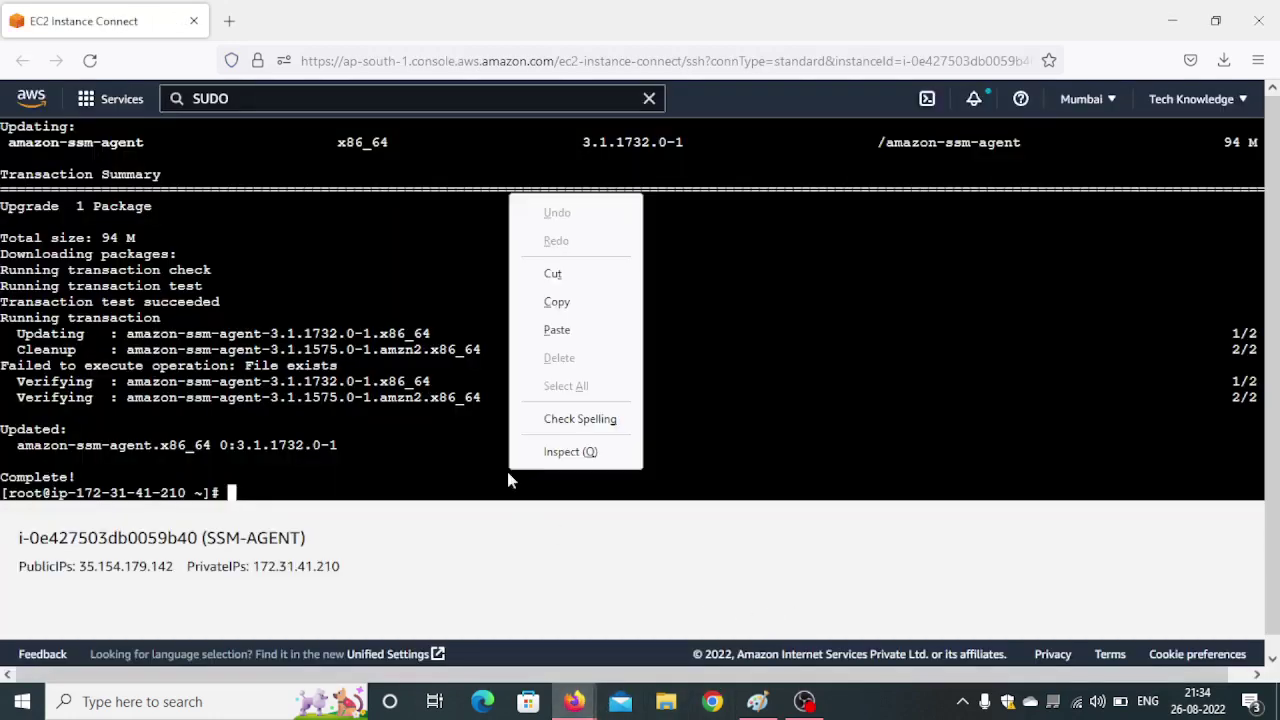
pyautogui.click(584, 330)
pyautogui.press('Return')
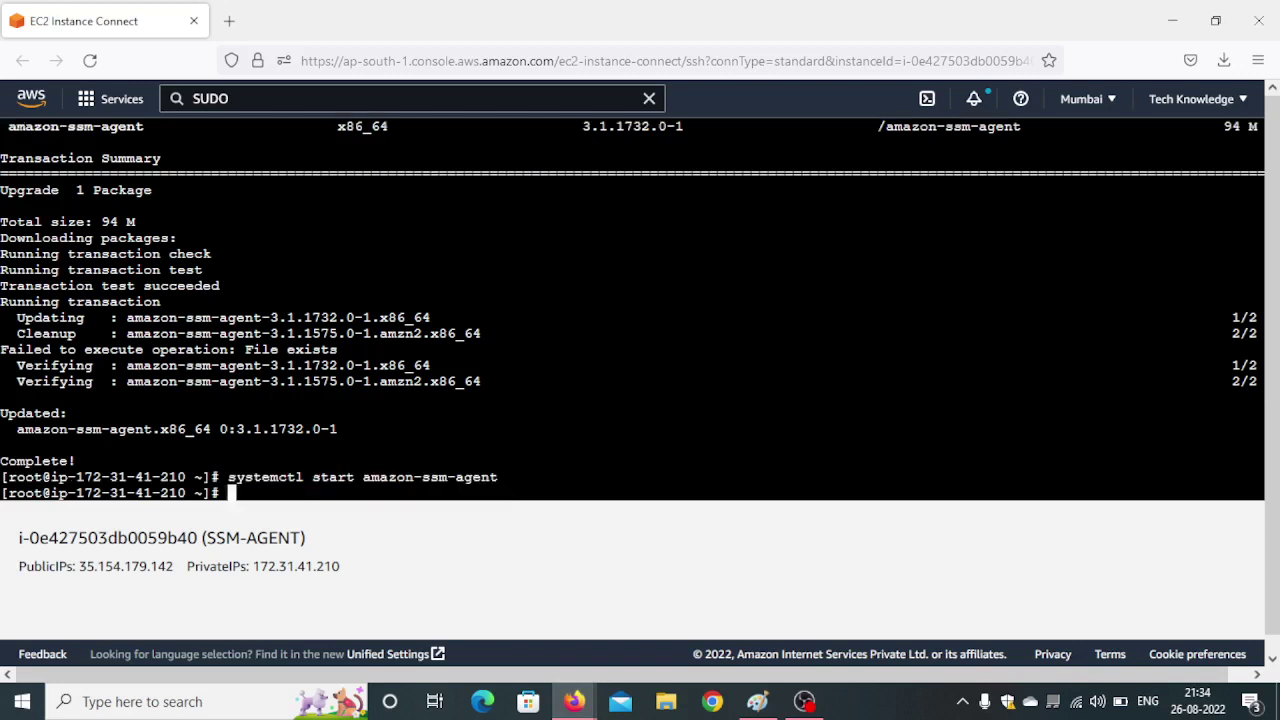
# Recall the start command, change it to systemctl status amazon-ssm-agent and run it.
pyautogui.press('Up')
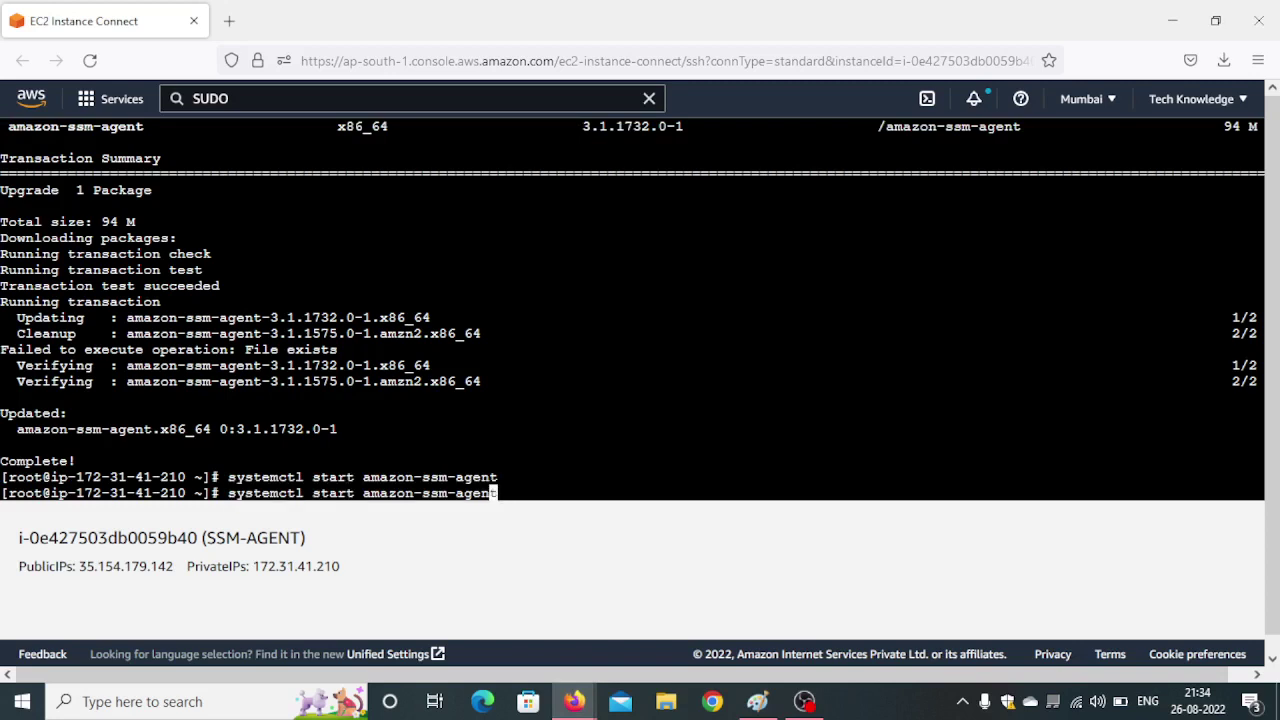
pyautogui.press('Left')
pyautogui.press('Left')
pyautogui.press('Left')
pyautogui.press('Left')
pyautogui.press('Left')
pyautogui.press('Left')
pyautogui.press('Left')
pyautogui.press('Left')
pyautogui.press('Left')
pyautogui.press('Left')
pyautogui.press('Left')
pyautogui.press('Left')
pyautogui.press('Left')
pyautogui.press('Left')
pyautogui.press('Left')
pyautogui.press('Left')
pyautogui.press('Left')
pyautogui.press('BackSpace')
pyautogui.press('BackSpace')
pyautogui.press('BackSpace')
pyautogui.press('BackSpace')
pyautogui.press('BackSpace')
pyautogui.write('stat')
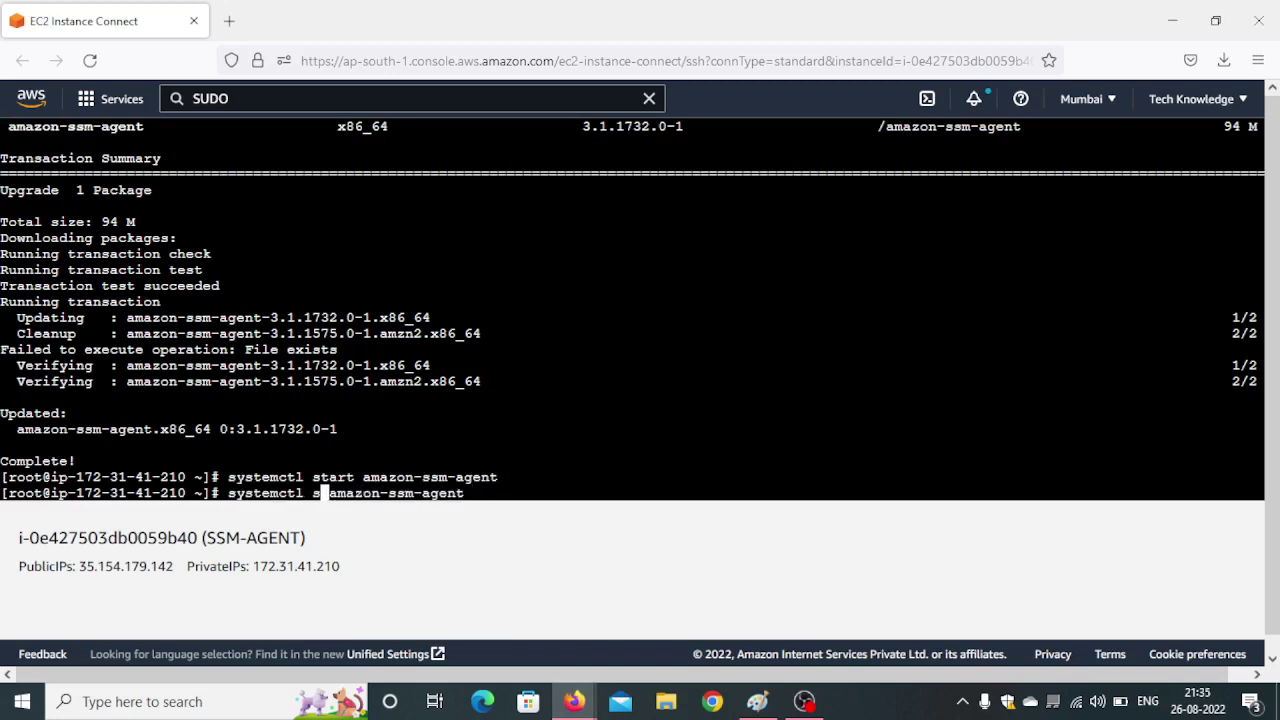
pyautogui.write('us')
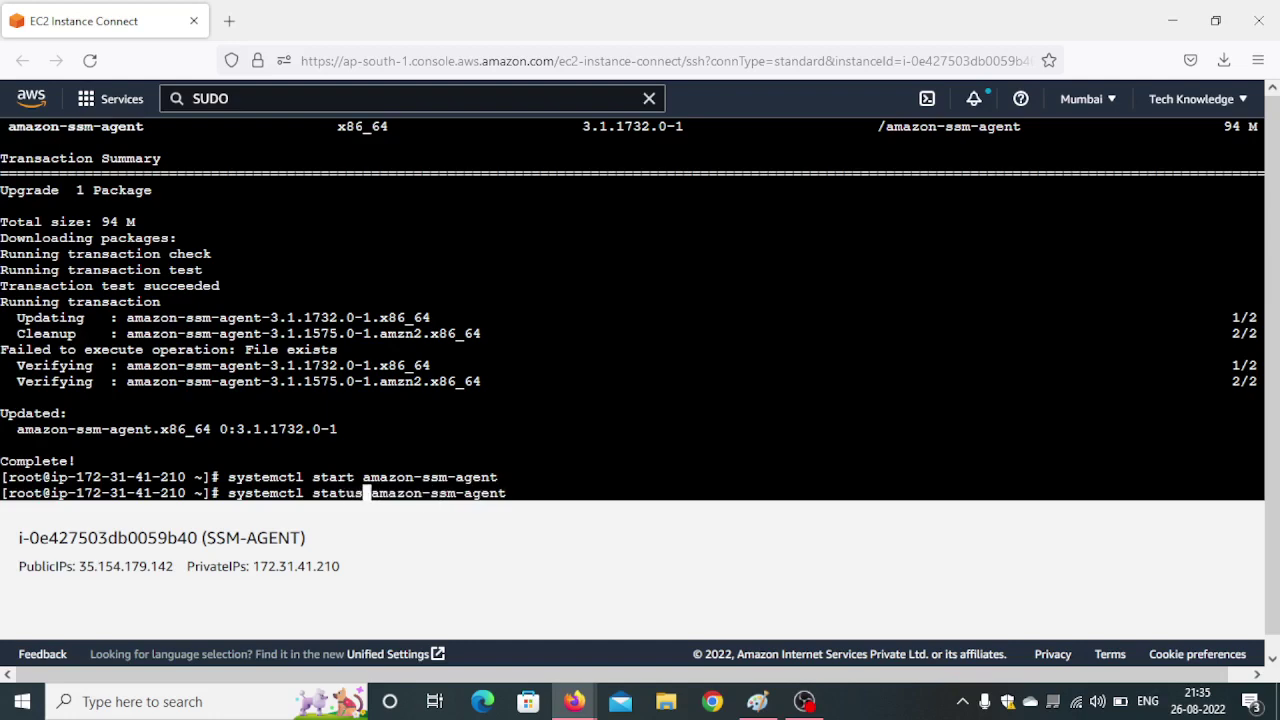
pyautogui.press('Return')
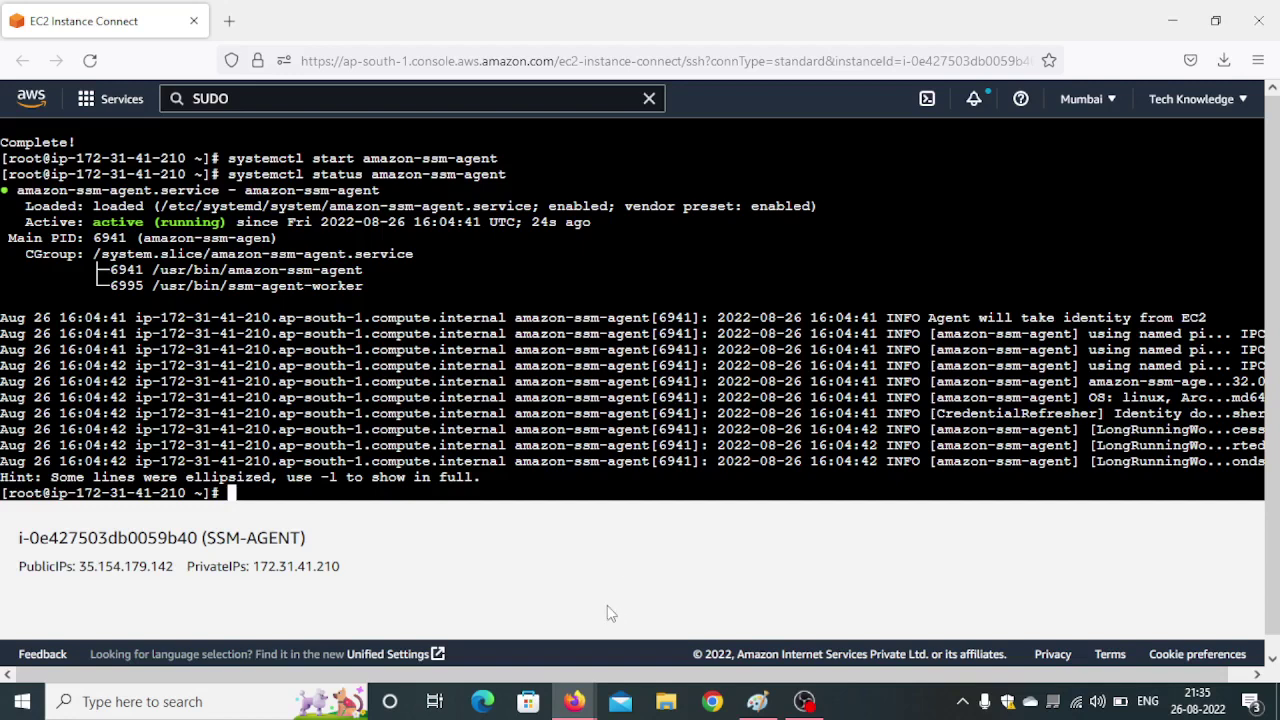
# Switch to the Systems Manager Run Command window, review the finished command's status and copy it to a new command.
pyautogui.click(1172, 20)
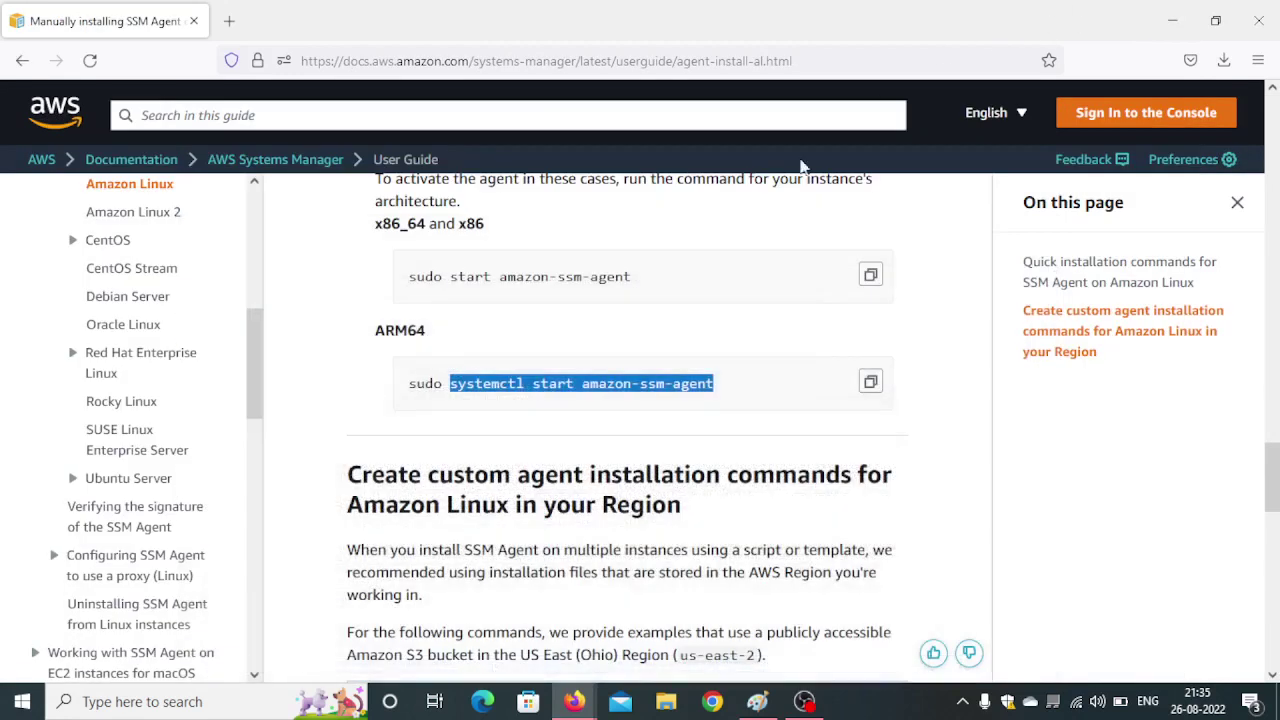
pyautogui.click(575, 700)
pyautogui.click(578, 673)
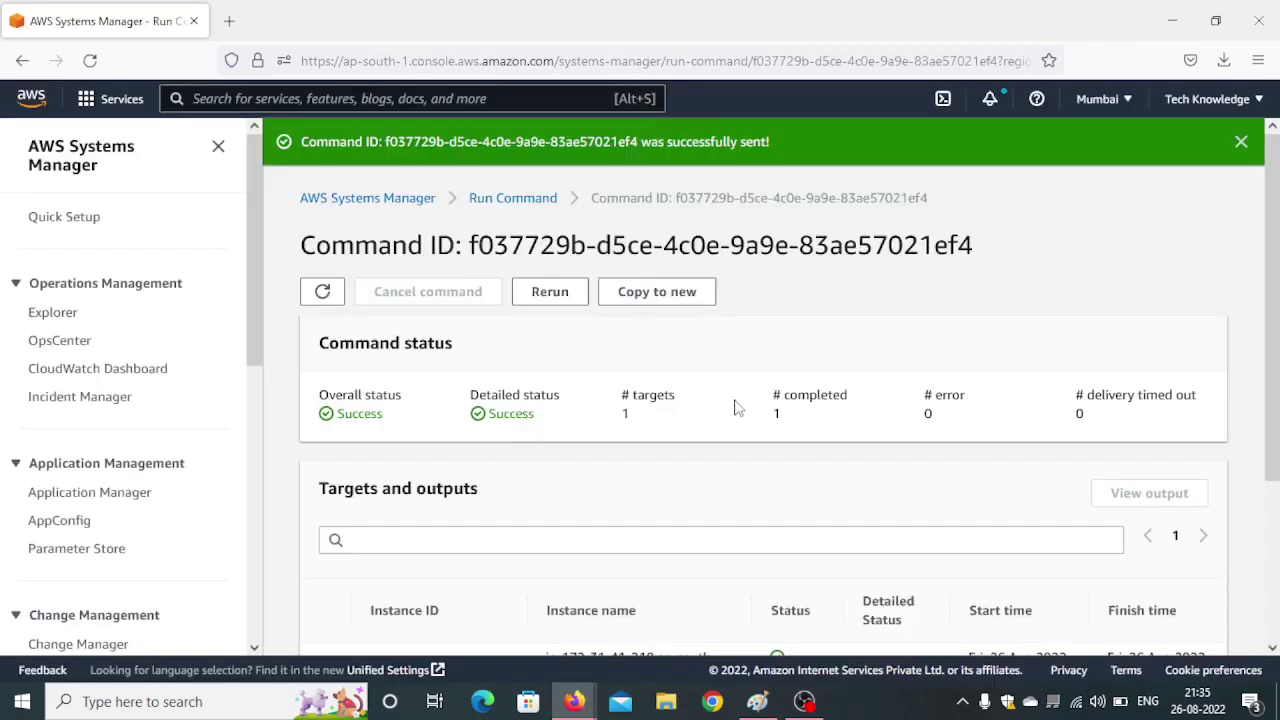
pyautogui.scroll(-3, 735, 407)
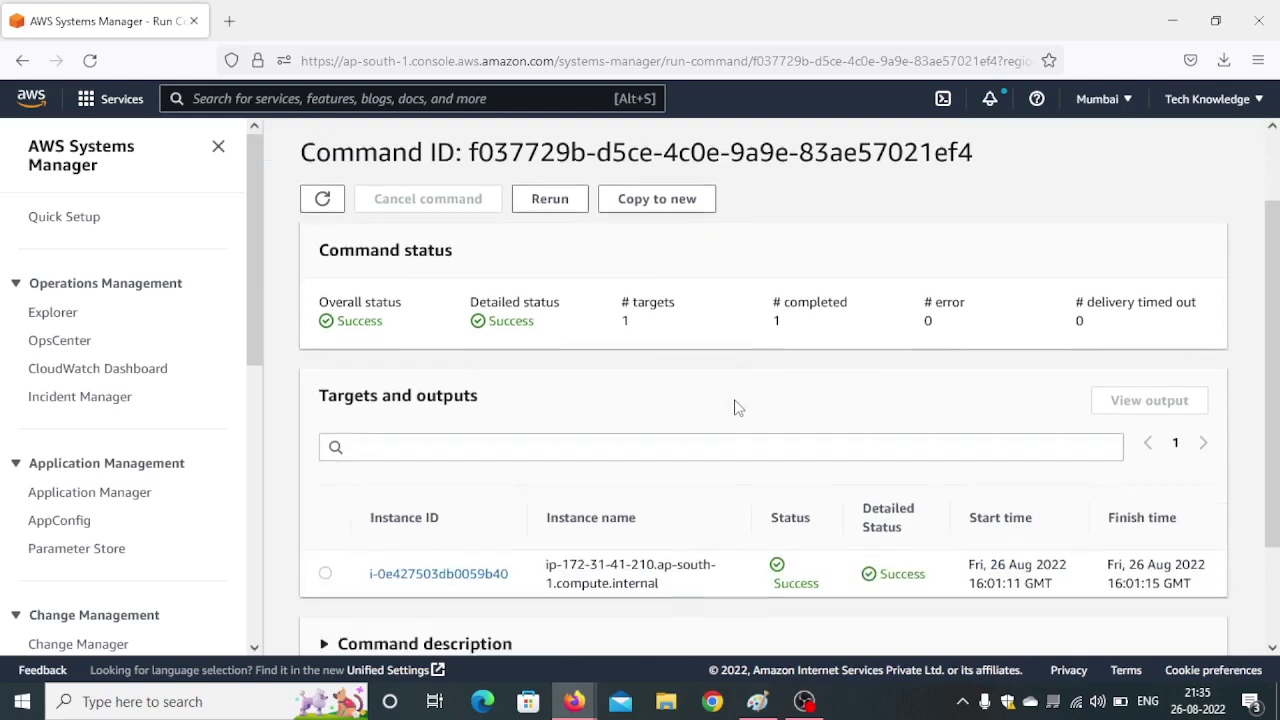
pyautogui.scroll(3, 735, 408)
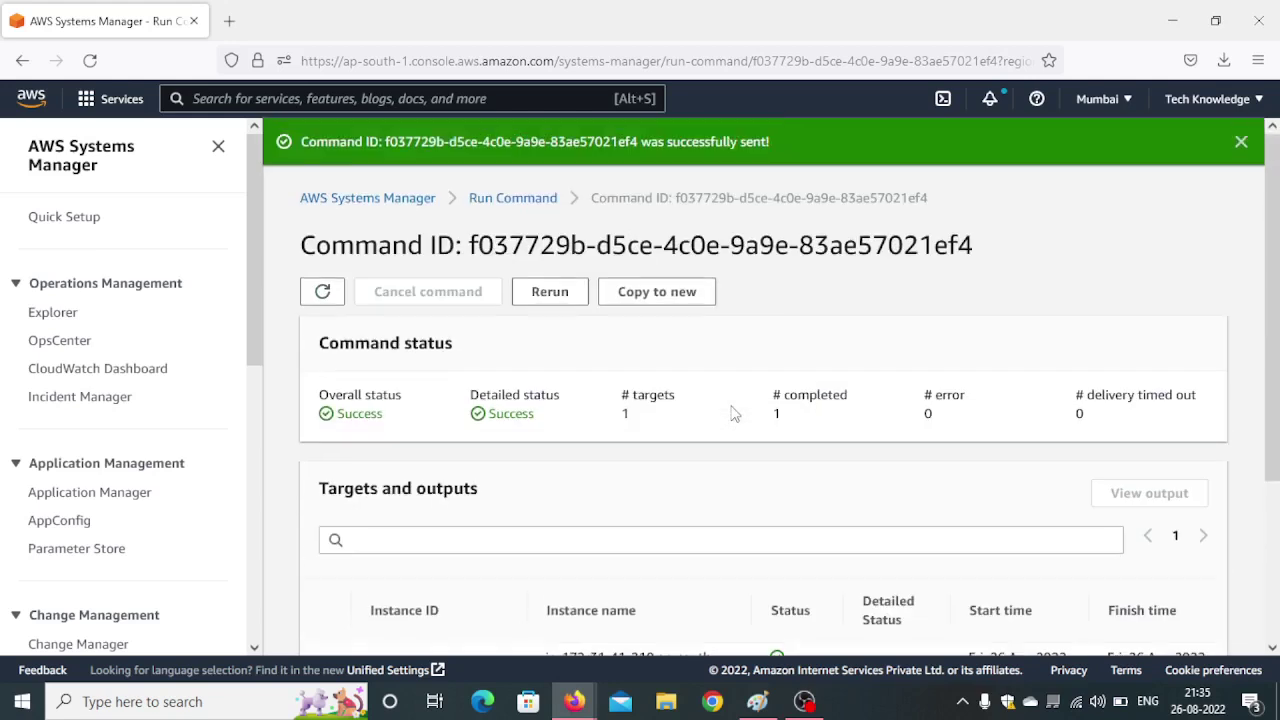
pyautogui.click(670, 300)
# Add "yum install docker -y" as line 7 of the shell script commands and run the copied command.
pyautogui.scroll(-8, 646, 460)
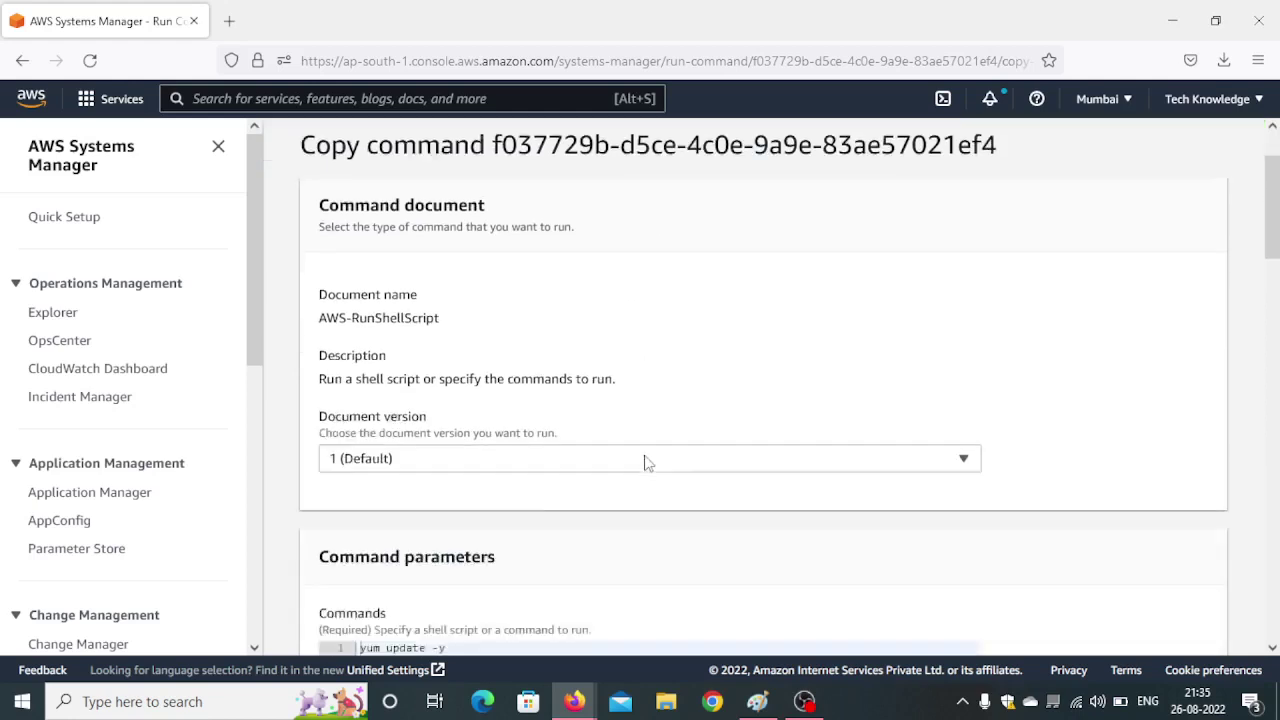
pyautogui.scroll(3, 646, 456)
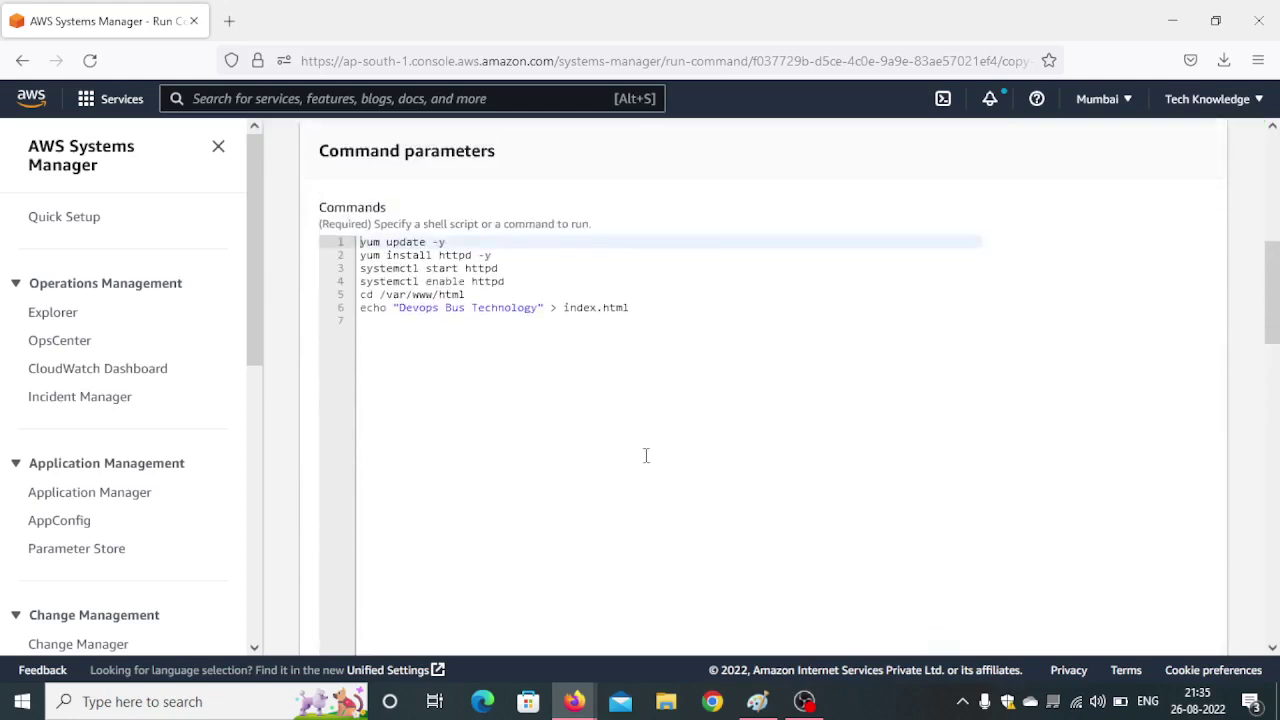
pyautogui.click(722, 318)
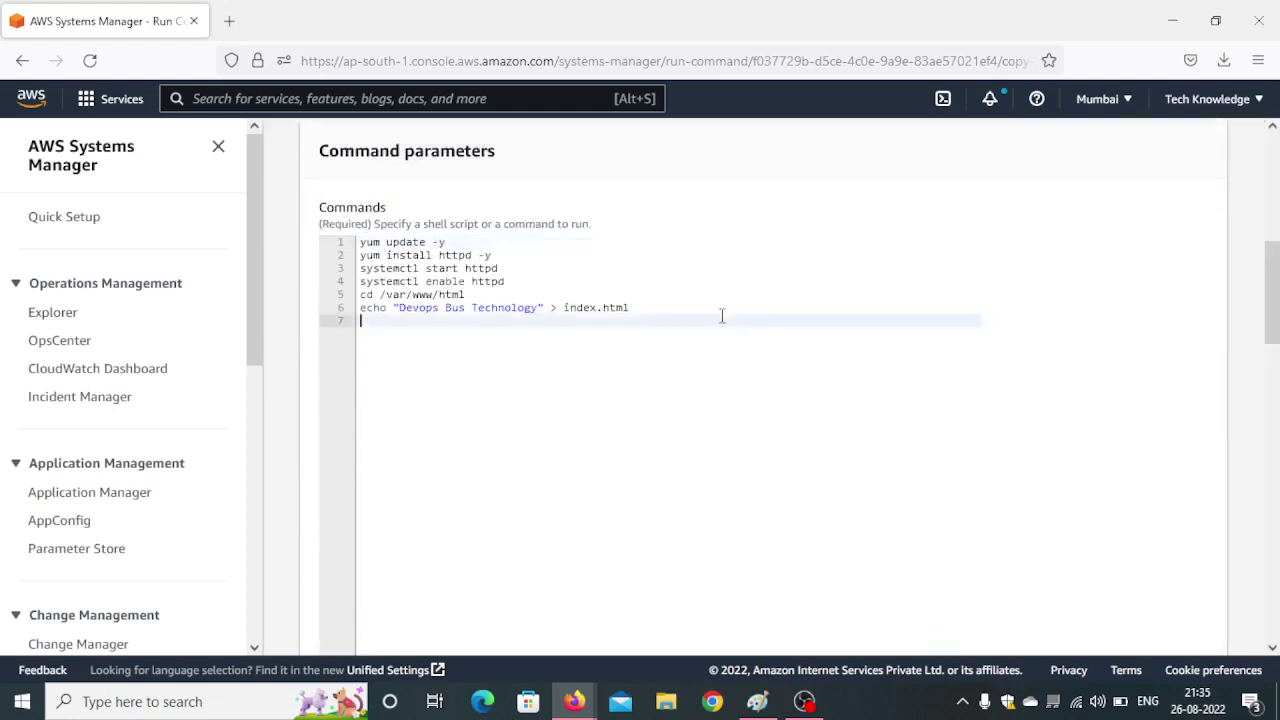
pyautogui.write('yum install docker')
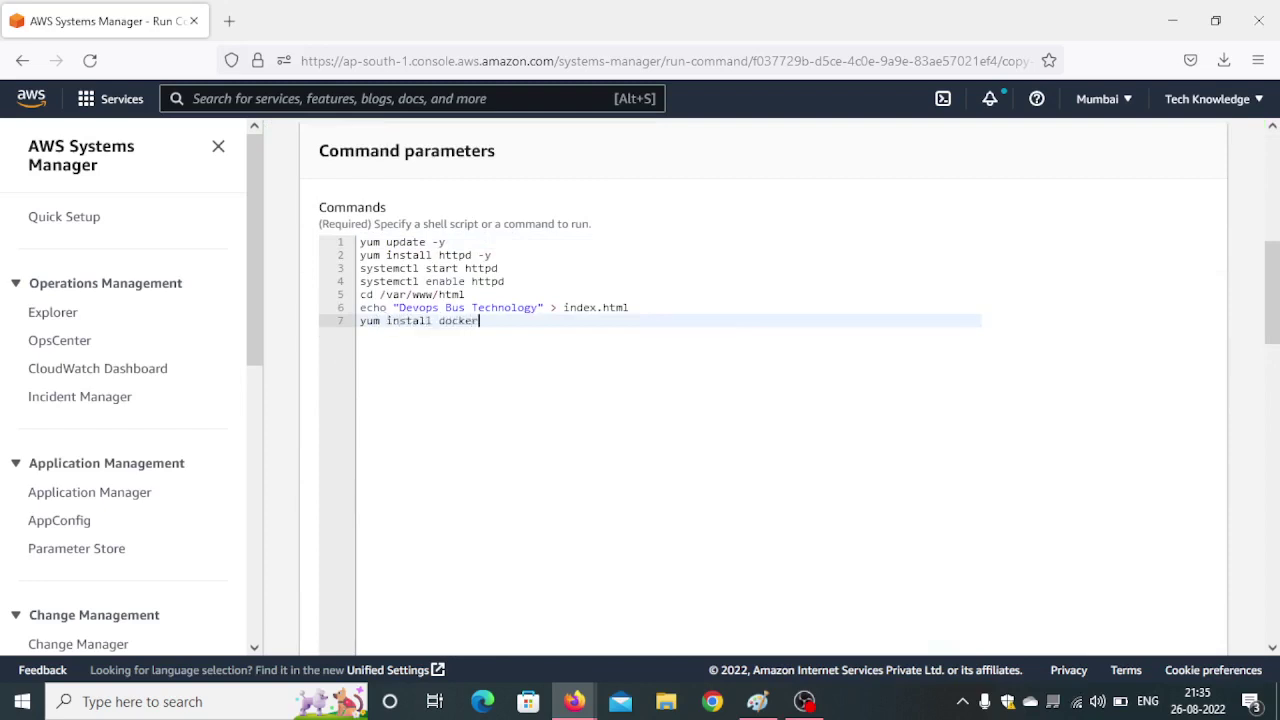
pyautogui.write(' -y')
pyautogui.scroll(-15, 737, 378)
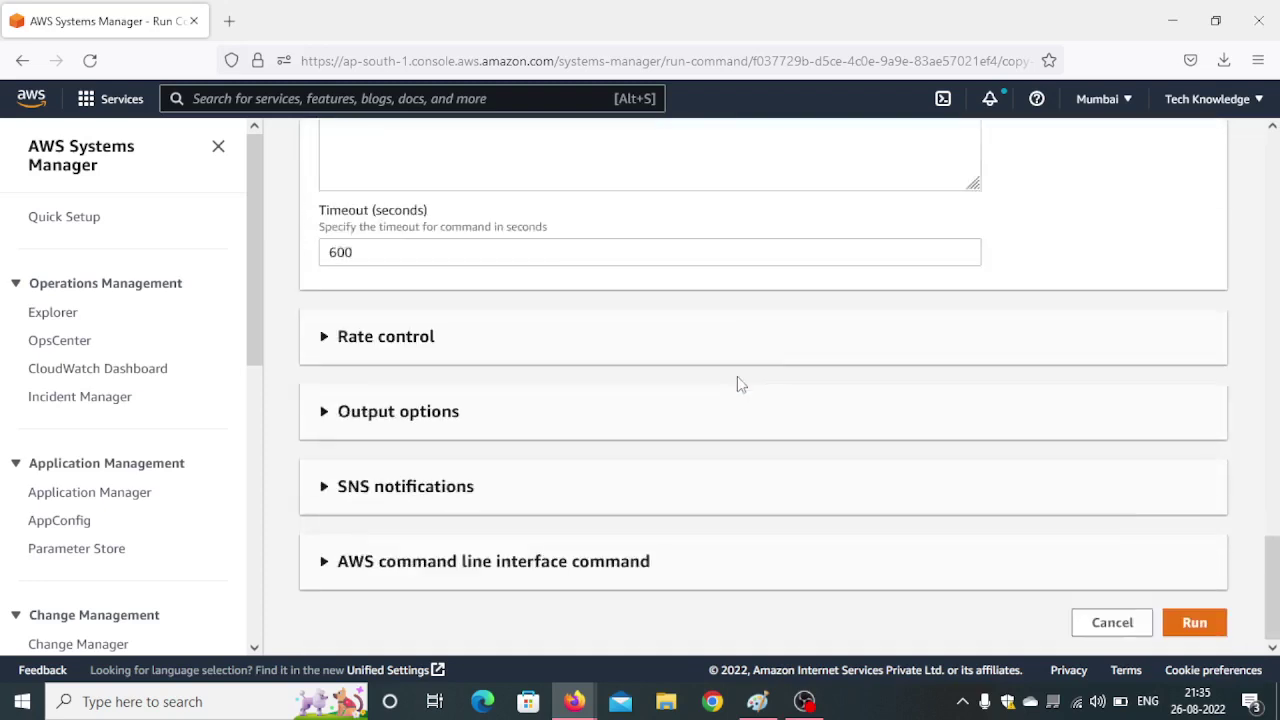
pyautogui.click(1190, 624)
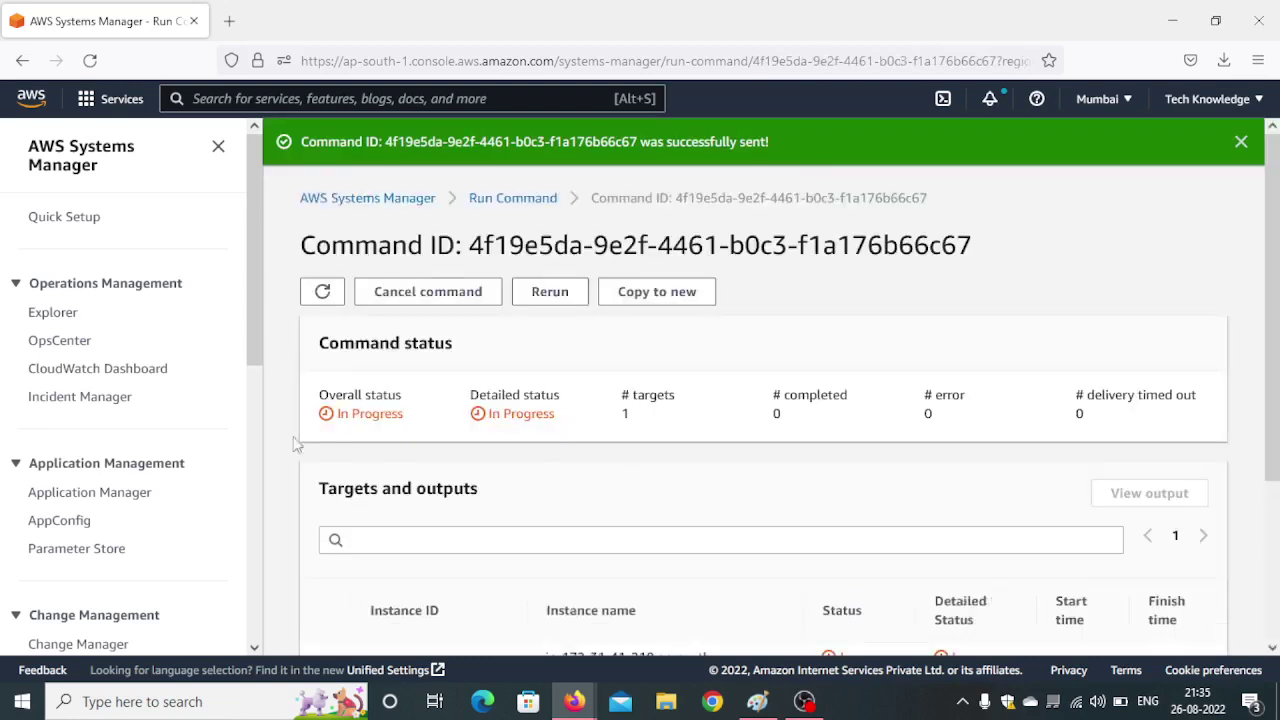
# Refresh the new command's status until its execution is finished.
pyautogui.click(322, 292)
pyautogui.click(322, 292)
pyautogui.click(322, 292)
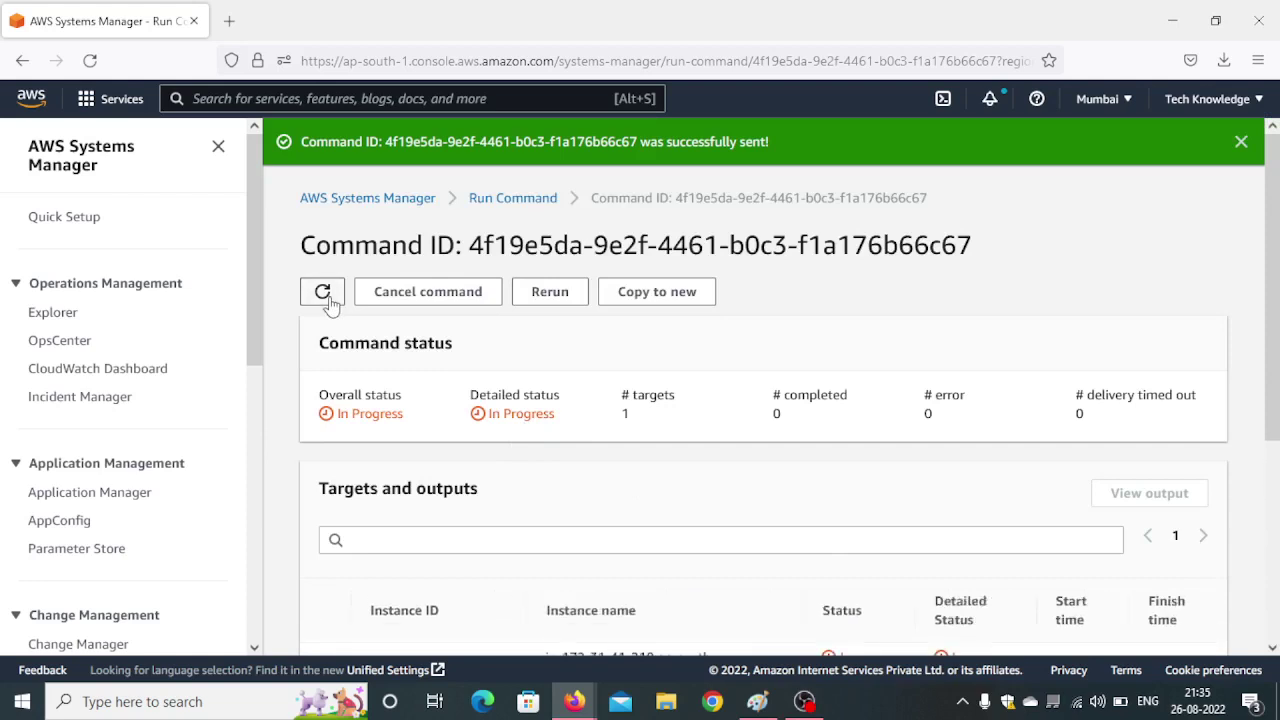
pyautogui.click(328, 297)
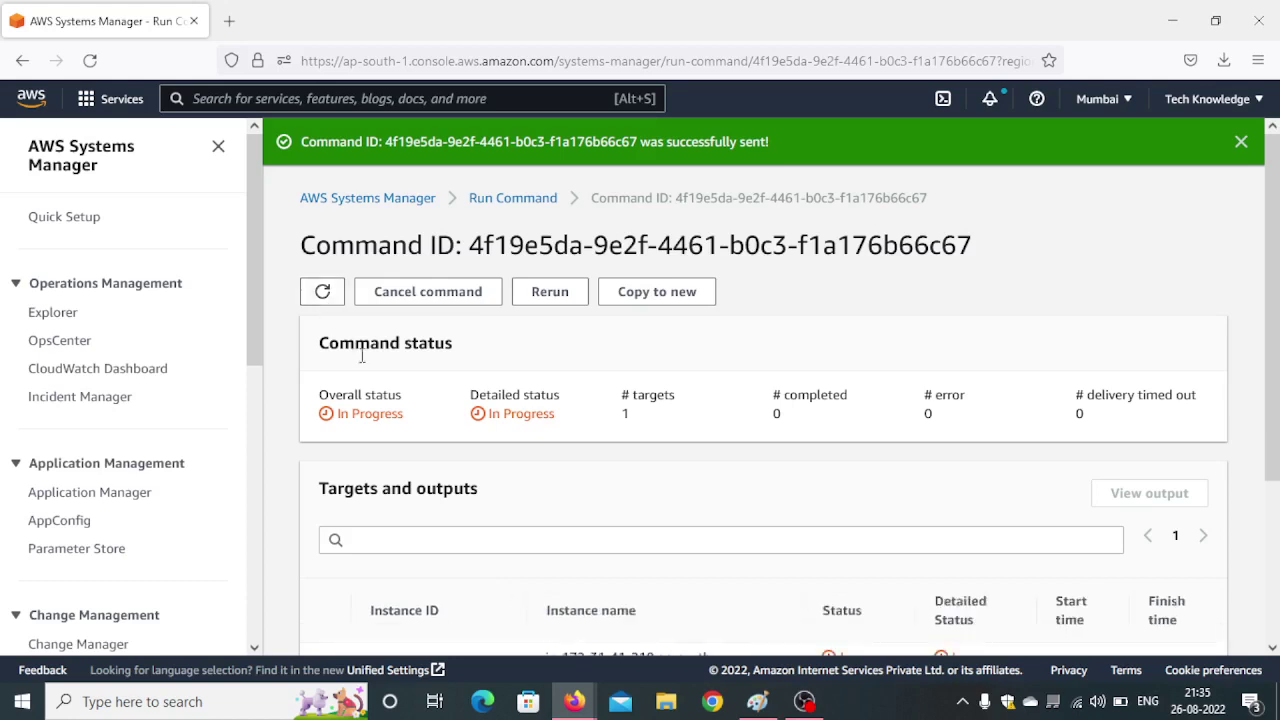
pyautogui.click(324, 292)
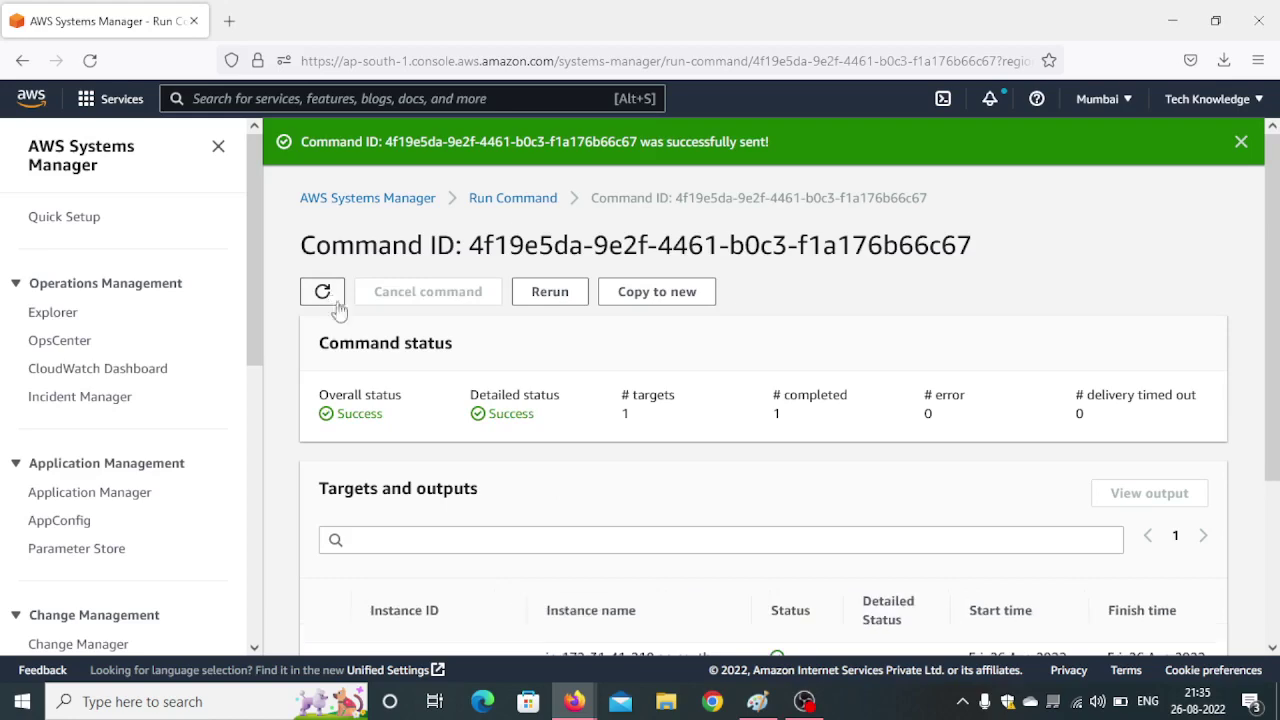
pyautogui.moveTo(574, 701)
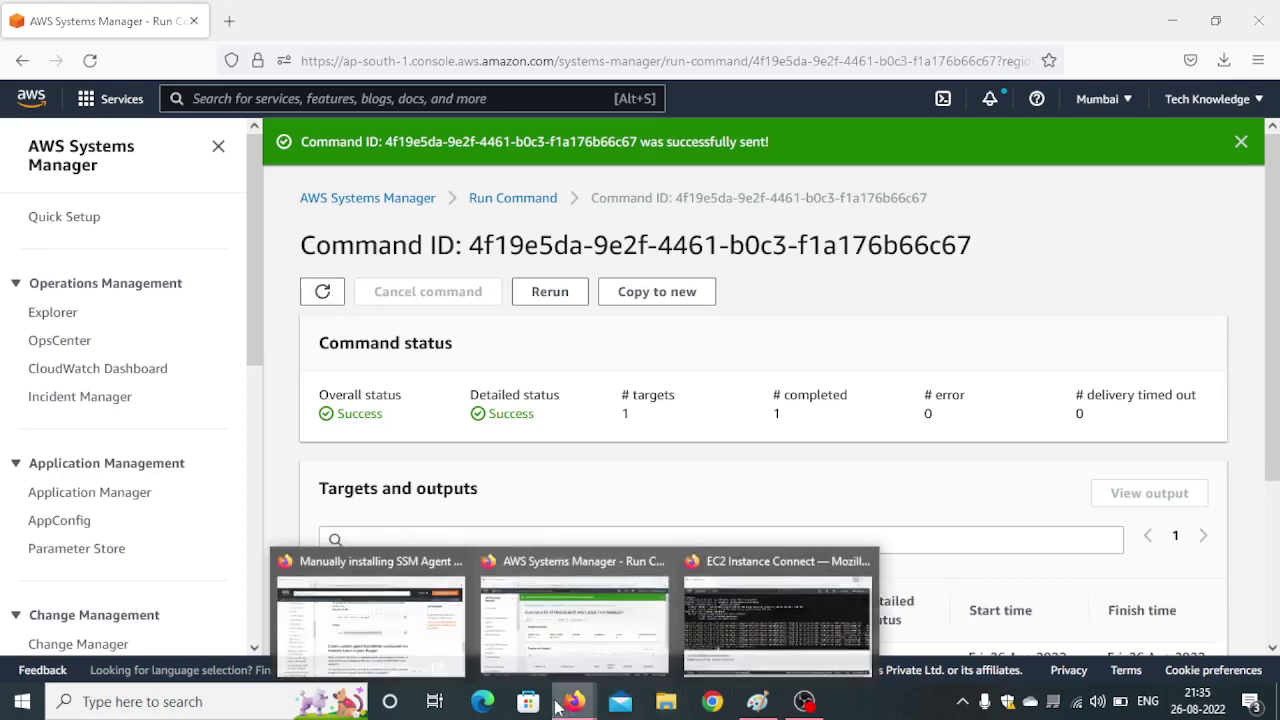
# Switch to the EC2 Instance Connect terminal and check the Docker installation with docker --version.
pyautogui.click(778, 612)
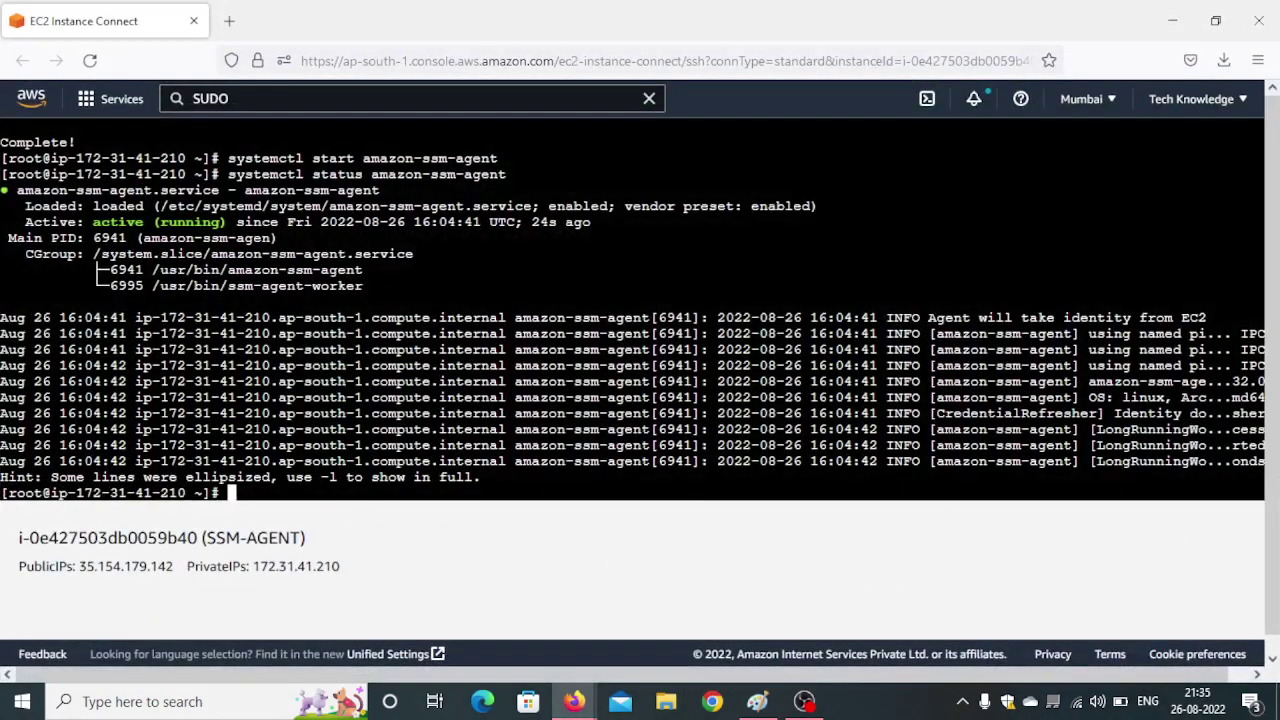
pyautogui.write('docker --ve')
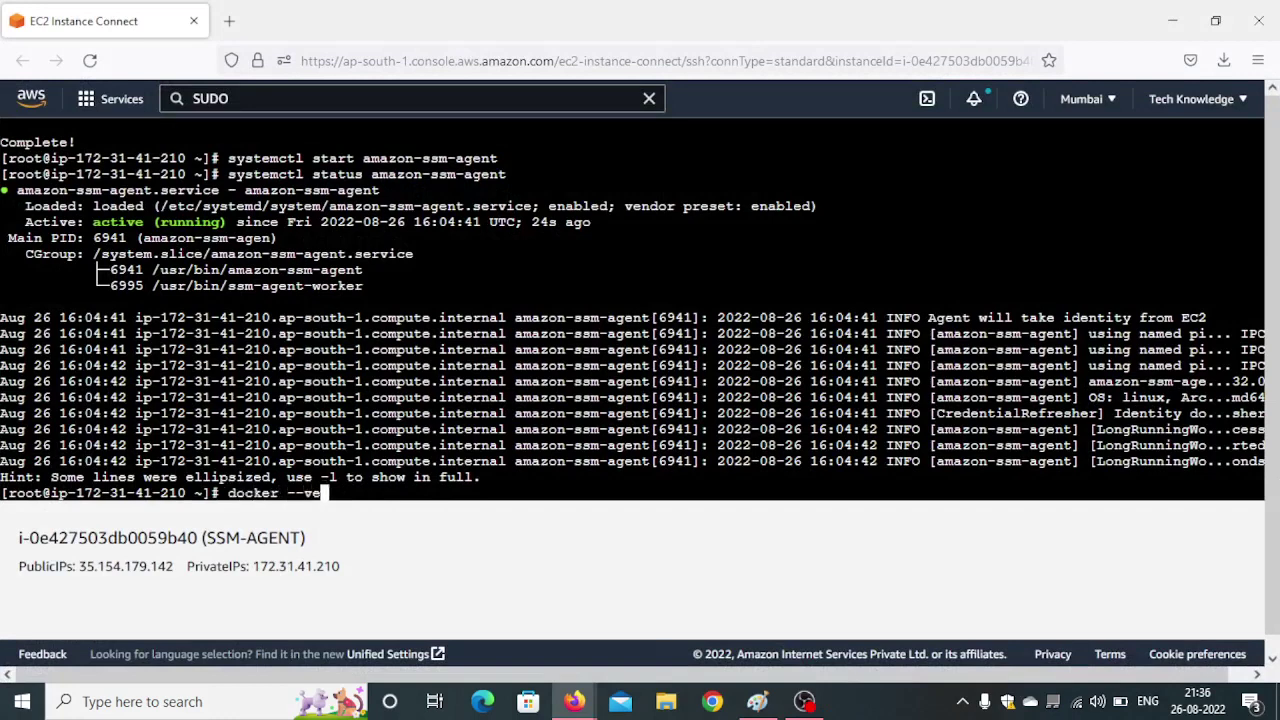
pyautogui.write('rsion')
pyautogui.press('Return')
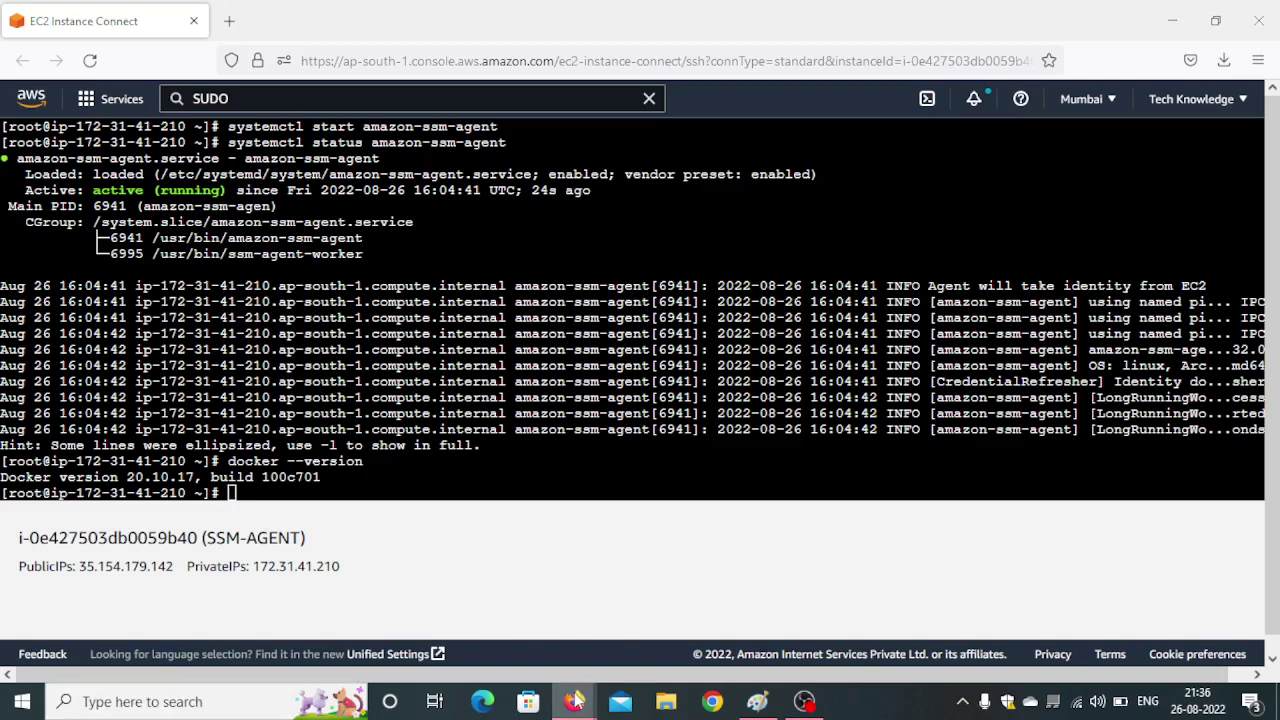
# Return to the Systems Manager window, review the command's targets and outputs, and open Patch Manager under Node Management.
pyautogui.moveTo(574, 701)
pyautogui.click(547, 598)
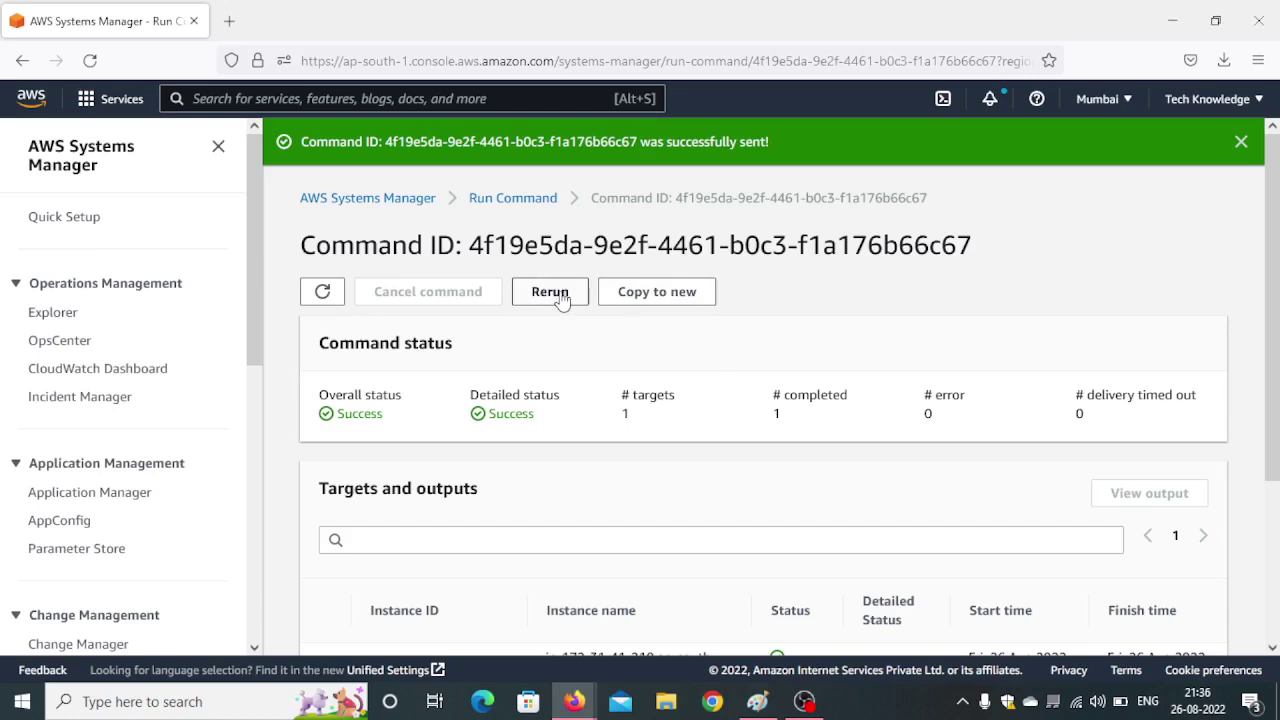
pyautogui.scroll(-3, 623, 384)
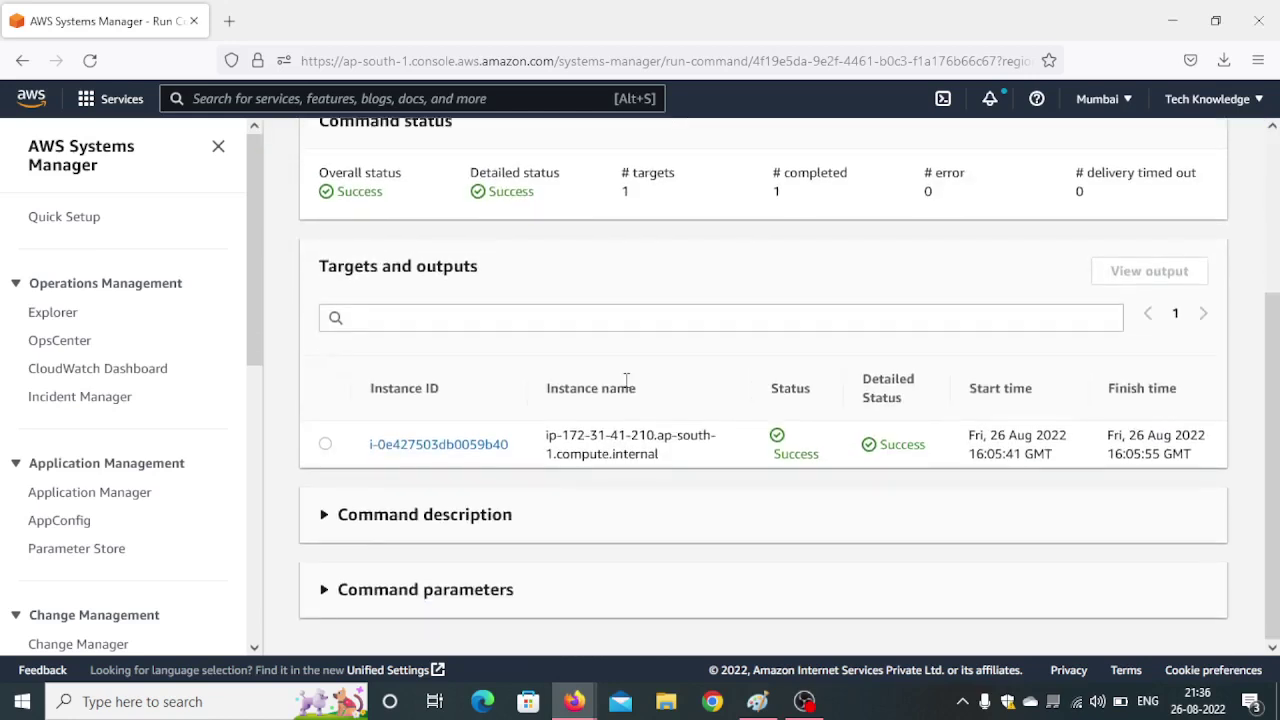
pyautogui.scroll(3, 626, 380)
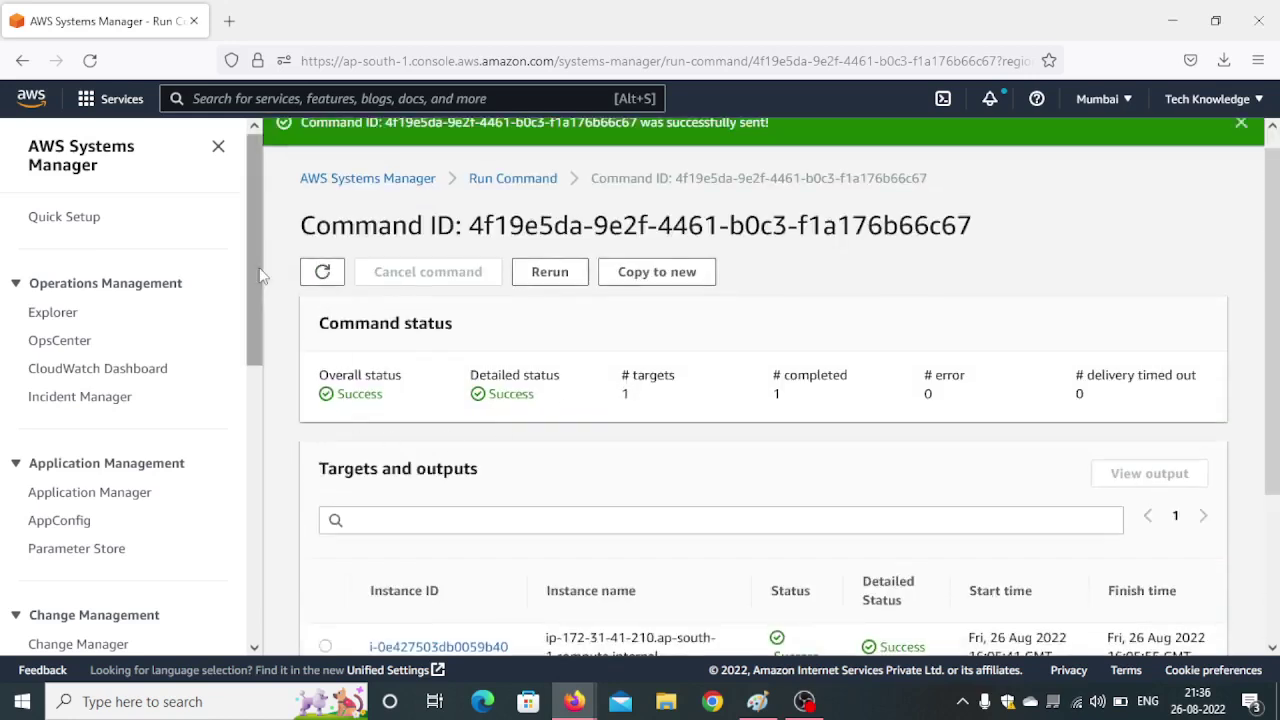
pyautogui.moveTo(257, 277); pyautogui.dragTo(253, 367)
pyautogui.scroll(-4, 253, 367)
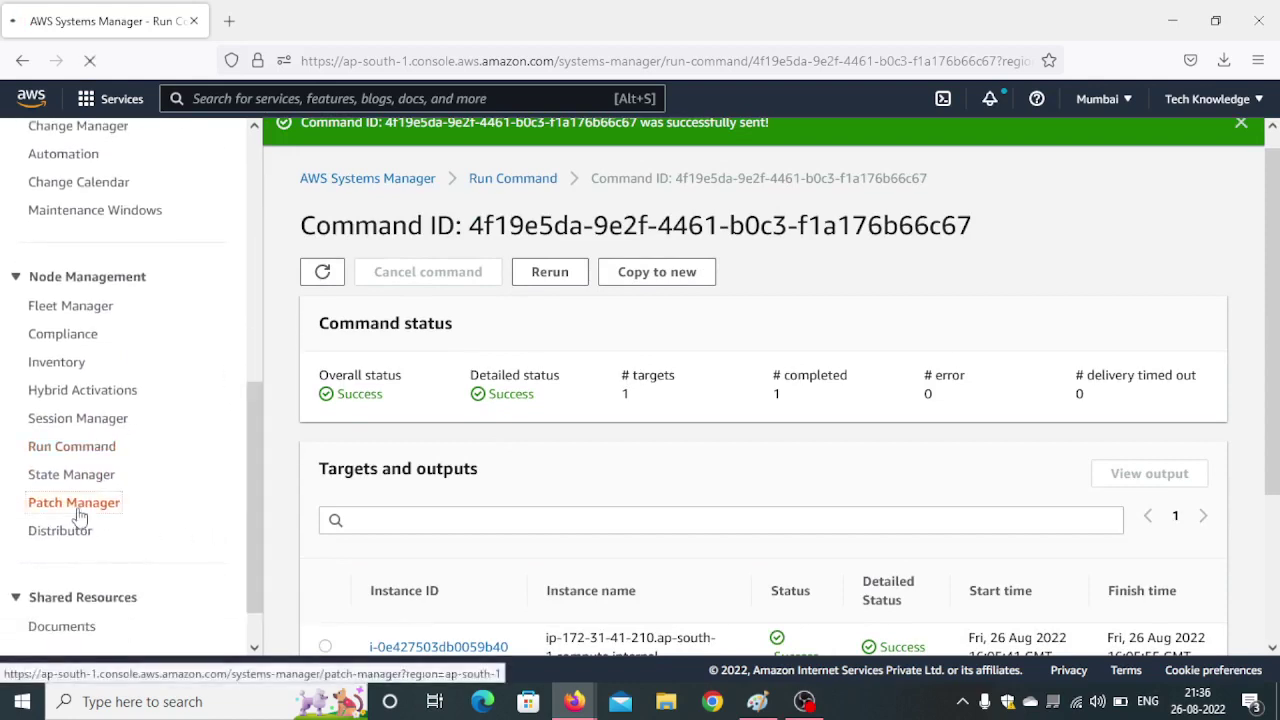
pyautogui.click(79, 510)
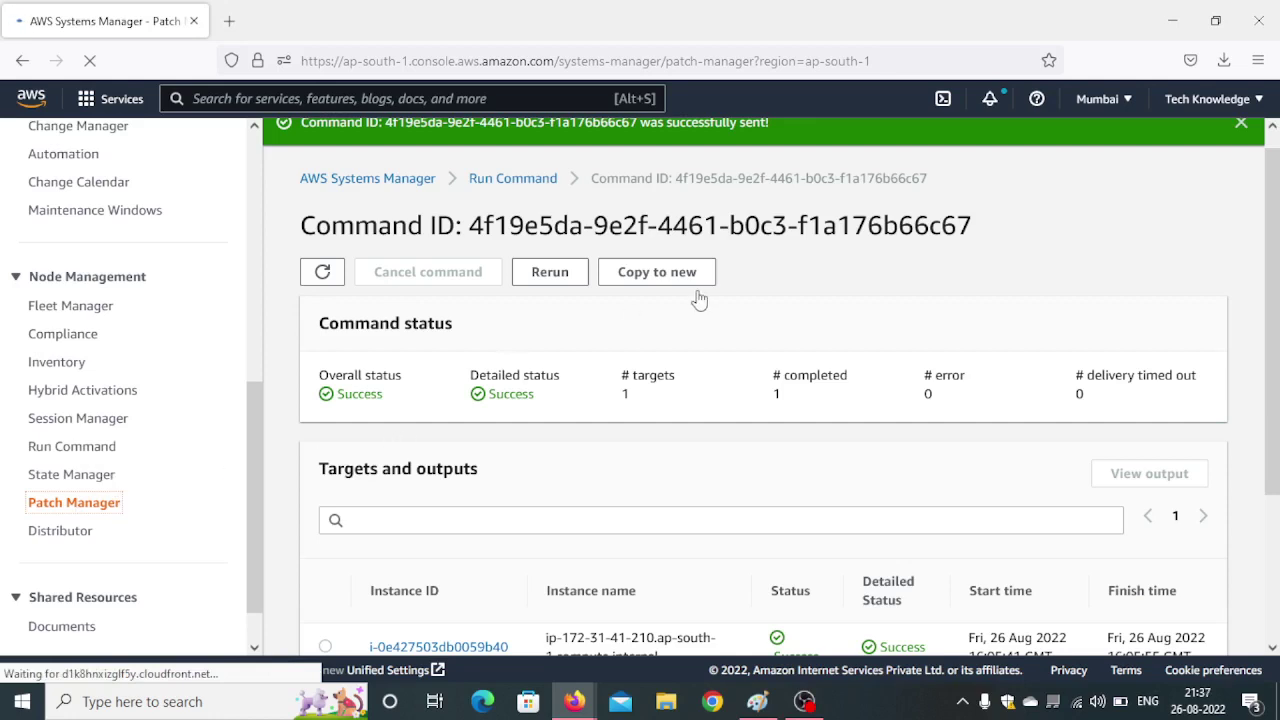
pyautogui.scroll(-2, 908, 312)
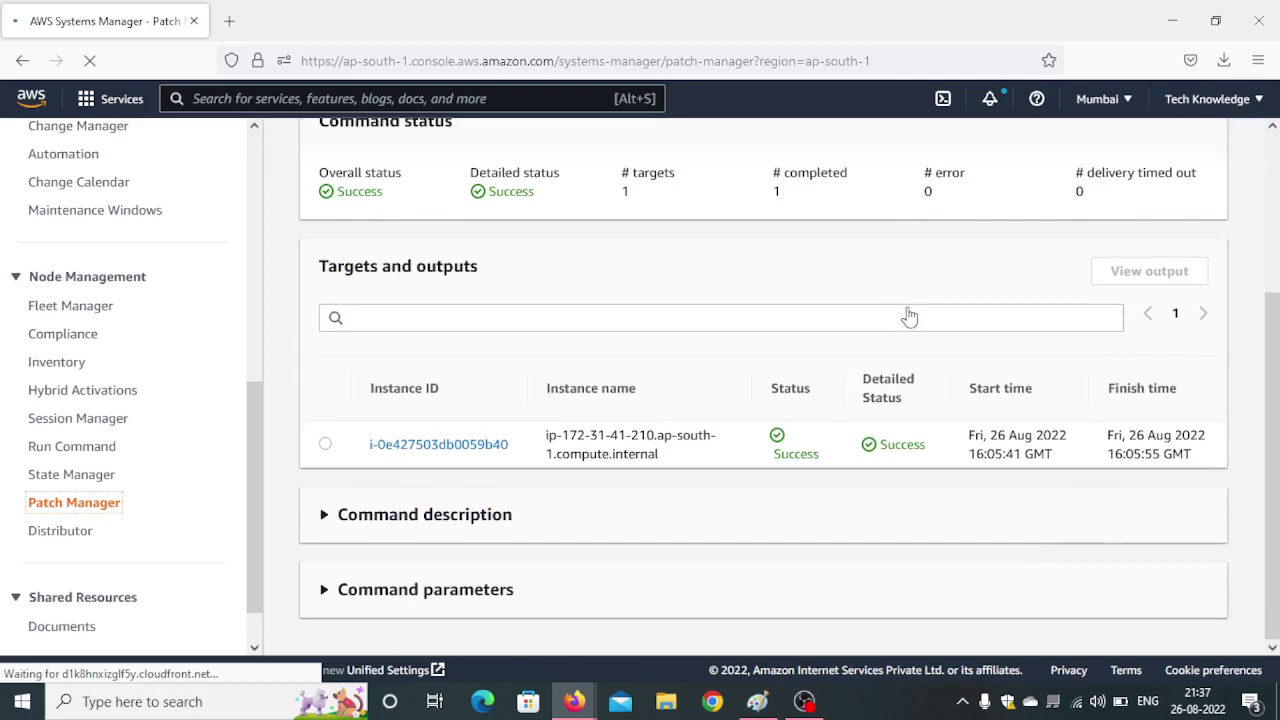
pyautogui.scroll(2, 909, 316)
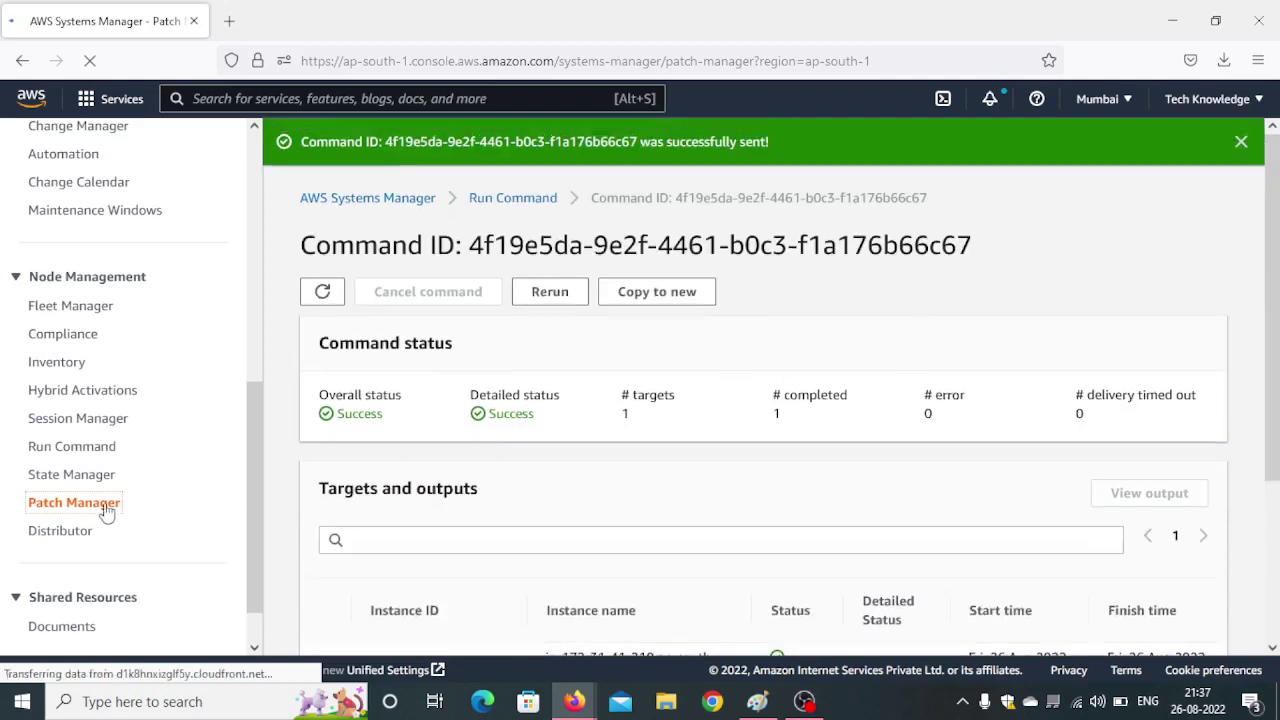
pyautogui.scroll(-2, 988, 520)
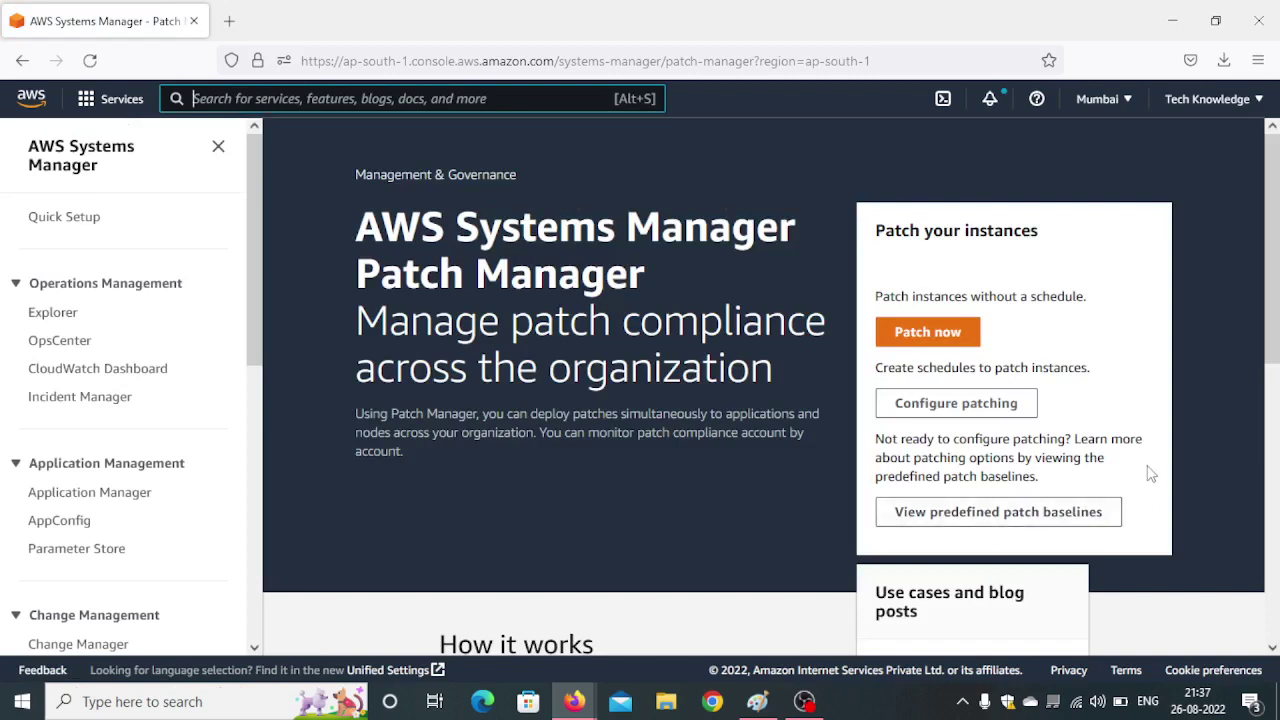
# Start an on-demand Patch now operation with Scan as the patching operation and all instances as targets.
pyautogui.click(940, 344)
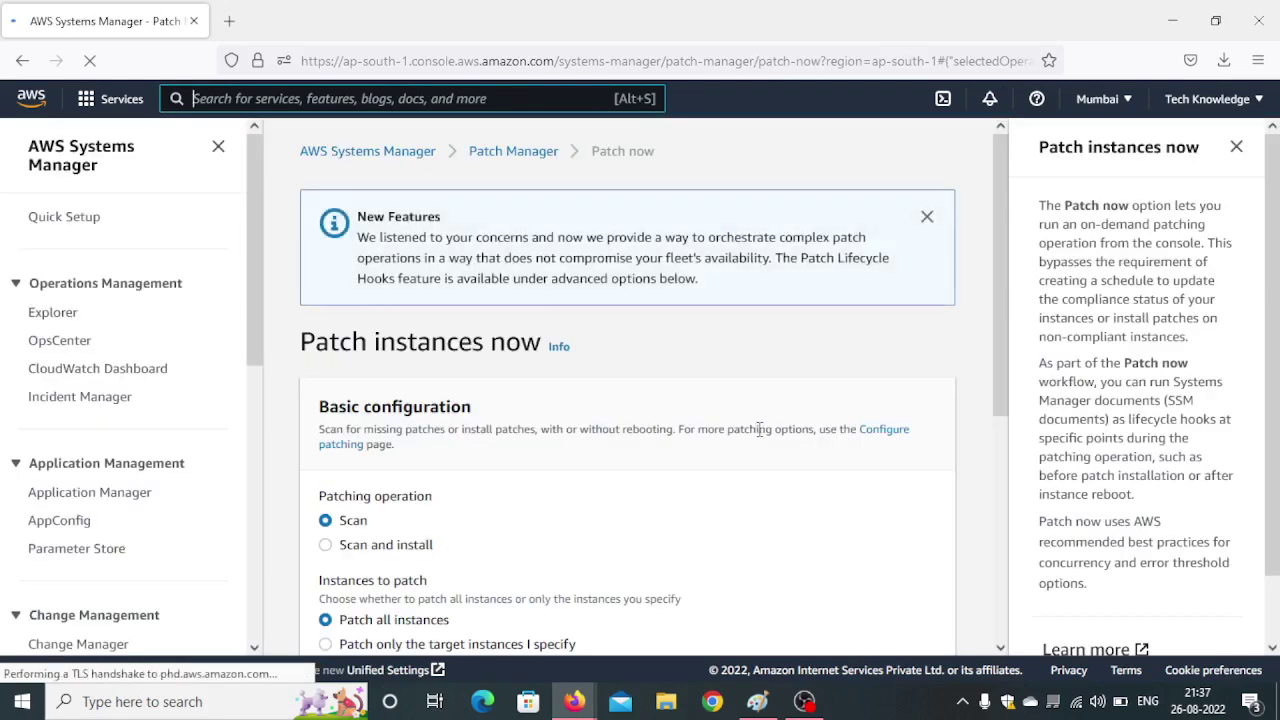
pyautogui.scroll(-1, 758, 436)
pyautogui.scroll(-1, 758, 436)
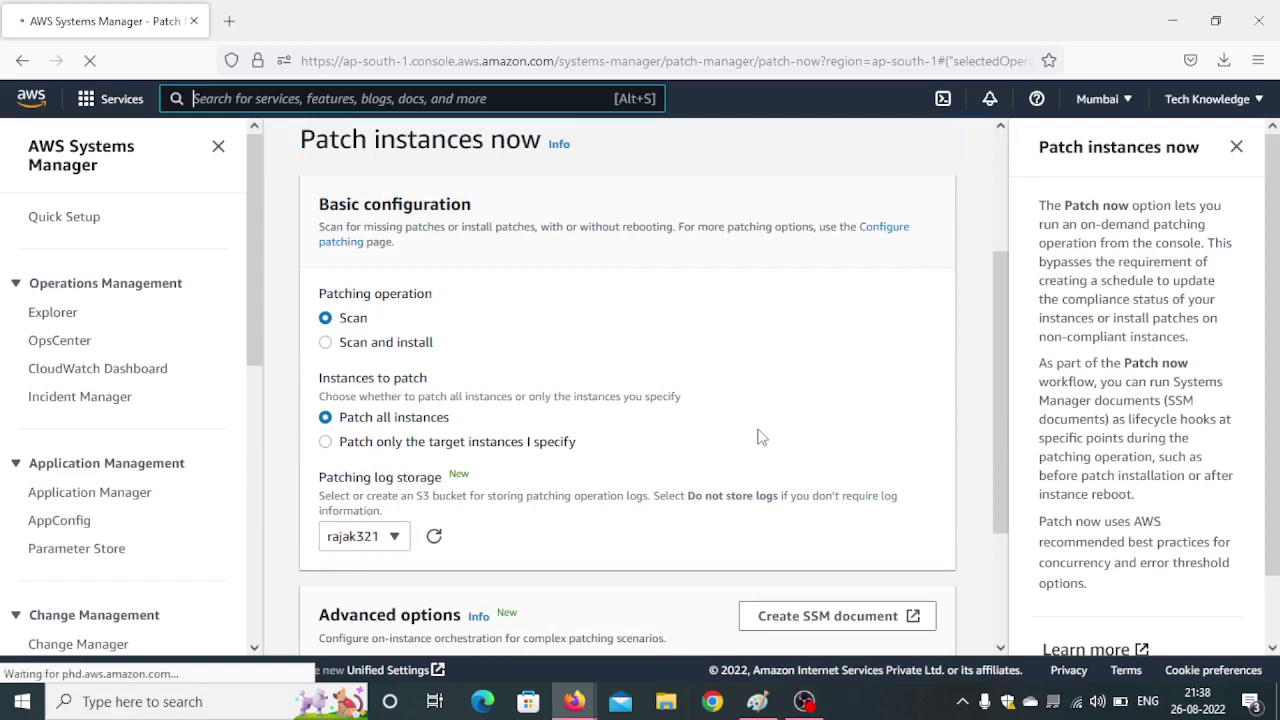
pyautogui.scroll(-2, 758, 436)
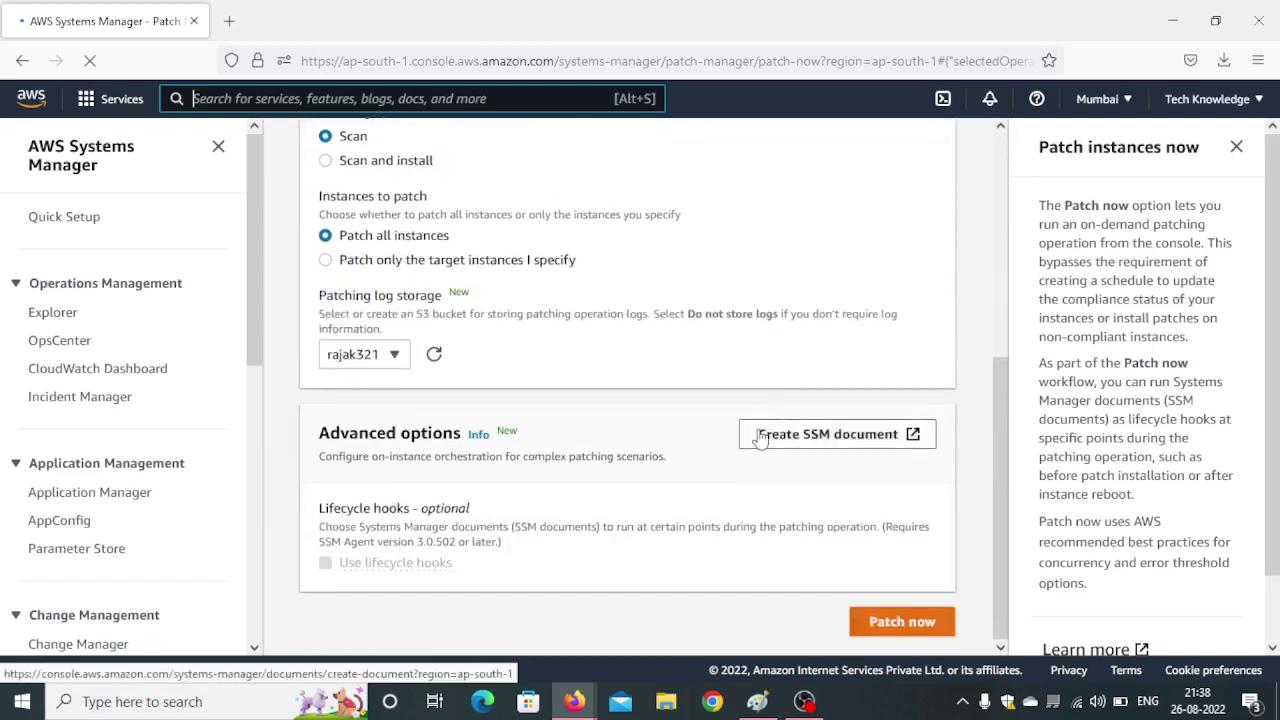
pyautogui.click(888, 630)
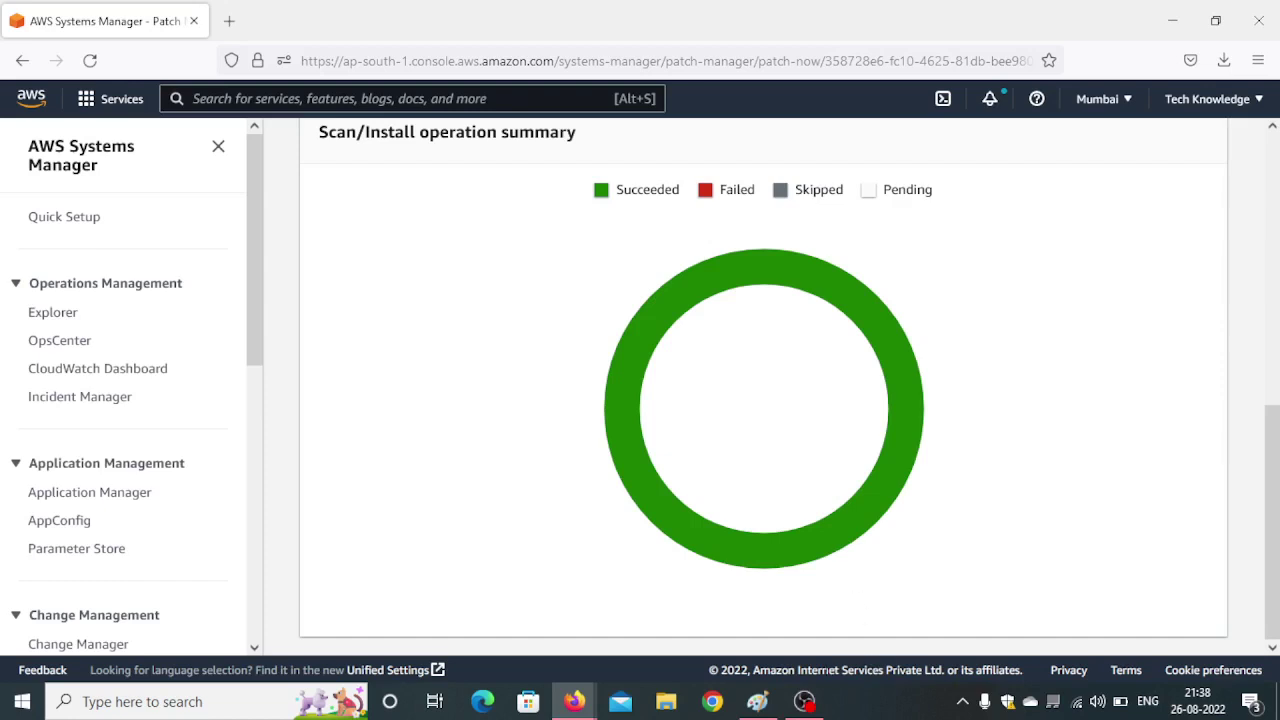
# Switch to Paint and draw pink lines from the AWS ADMIN, VPC, S3, CLOUDWATCH, CODEPILE and IAM USER boxes to the SYSTEM MANAGER box.
pyautogui.click(757, 701)
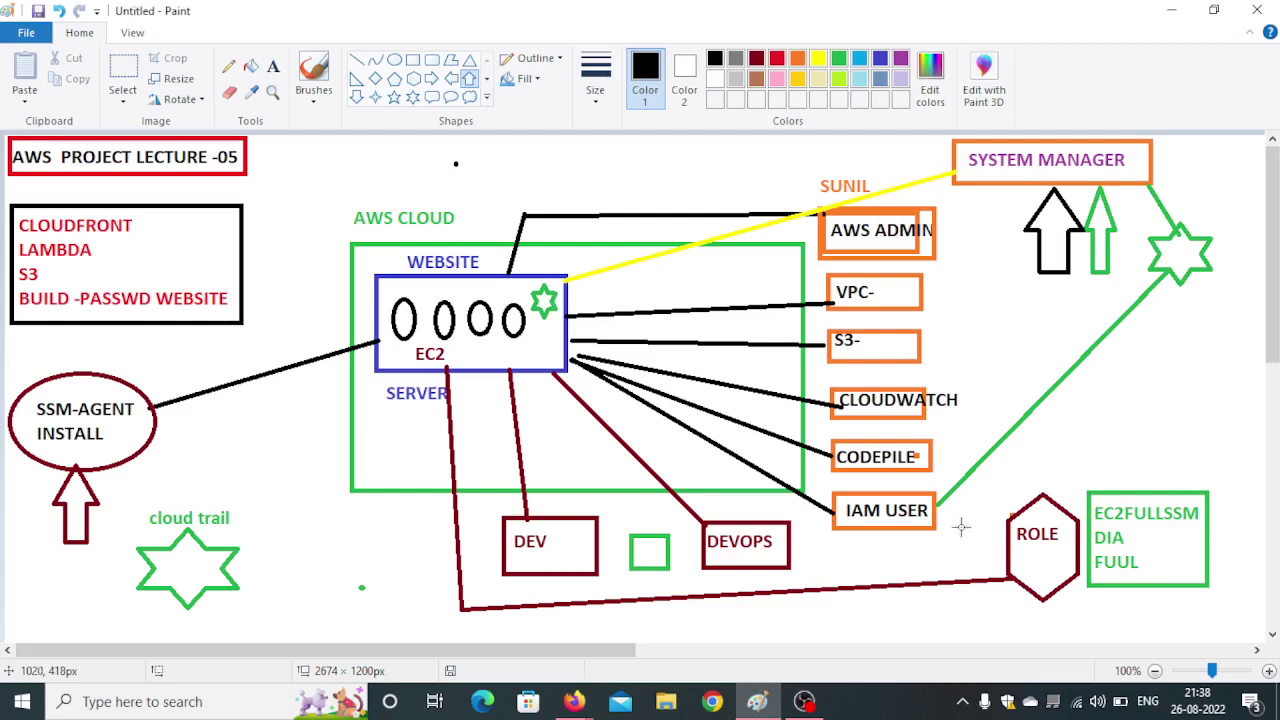
pyautogui.click(360, 61)
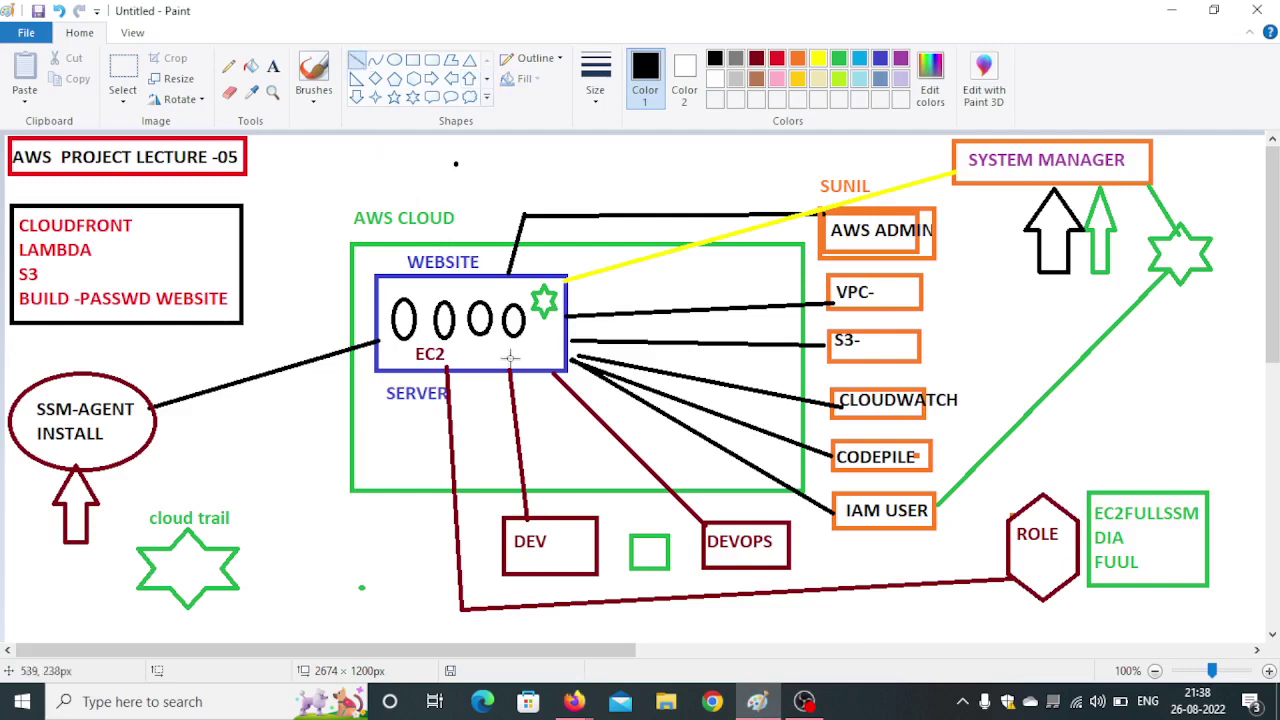
pyautogui.click(780, 82)
pyautogui.moveTo(944, 255); pyautogui.dragTo(994, 183)
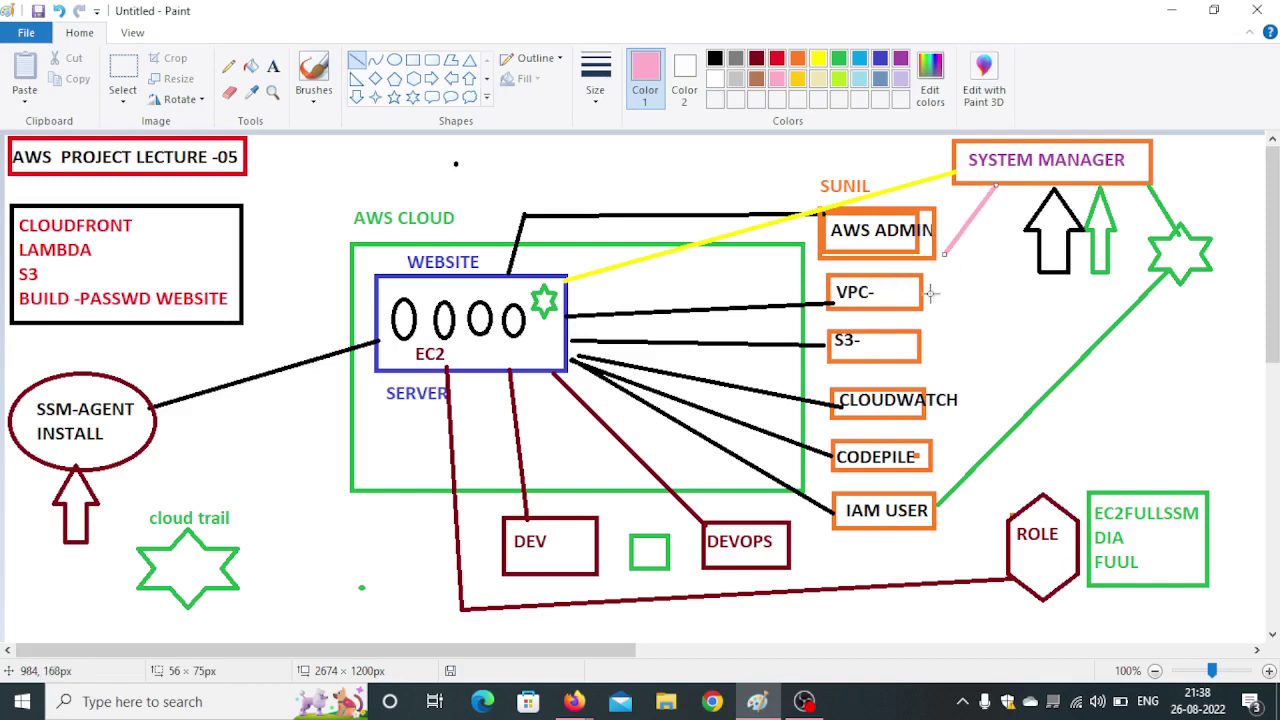
pyautogui.moveTo(922, 300); pyautogui.dragTo(994, 192)
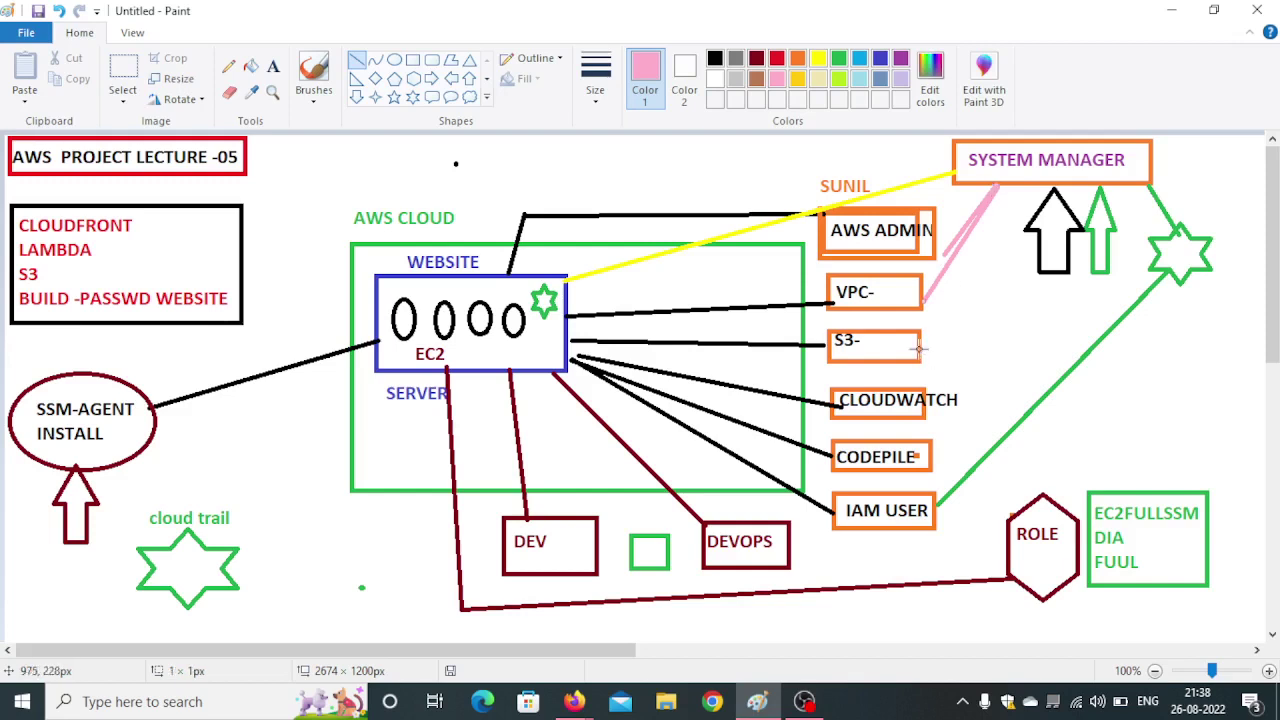
pyautogui.moveTo(920, 345); pyautogui.dragTo(1018, 186)
pyautogui.moveTo(925, 390); pyautogui.dragTo(1013, 187)
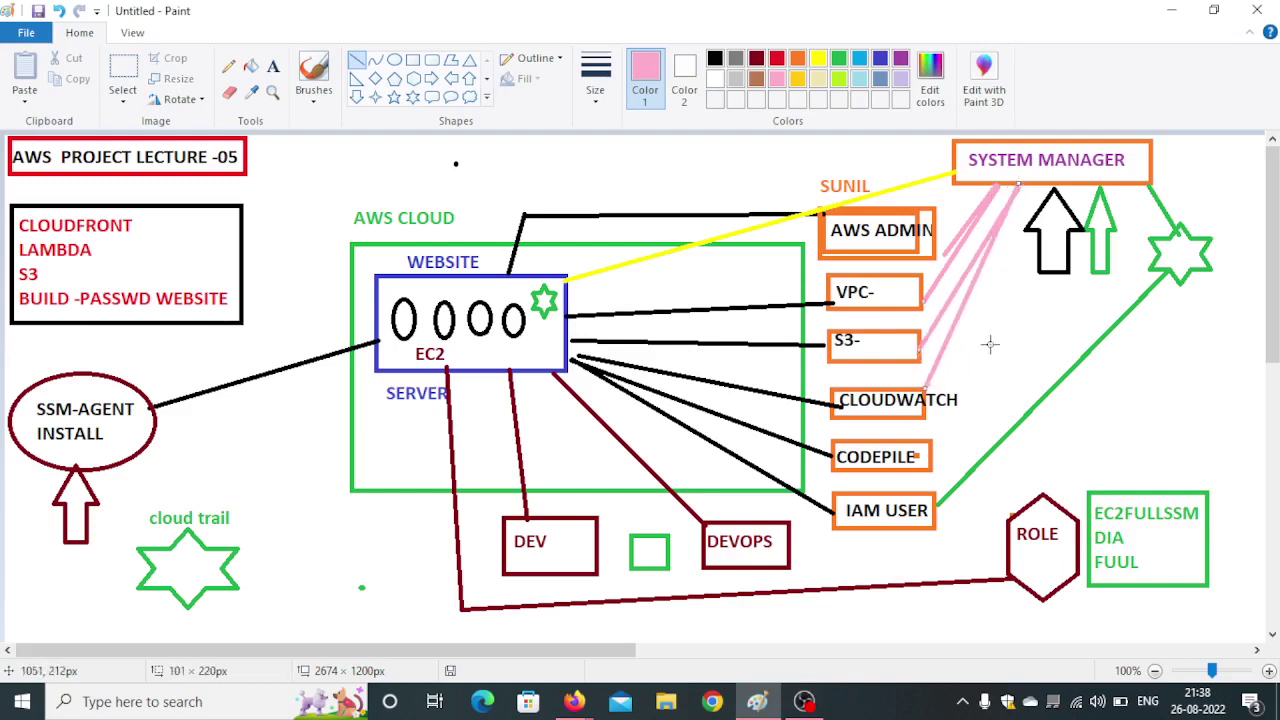
pyautogui.moveTo(931, 444)
pyautogui.mouseDown()
pyautogui.moveTo(957, 449)
pyautogui.moveTo(1030, 186)
pyautogui.moveTo(1013, 185)
pyautogui.mouseUp()
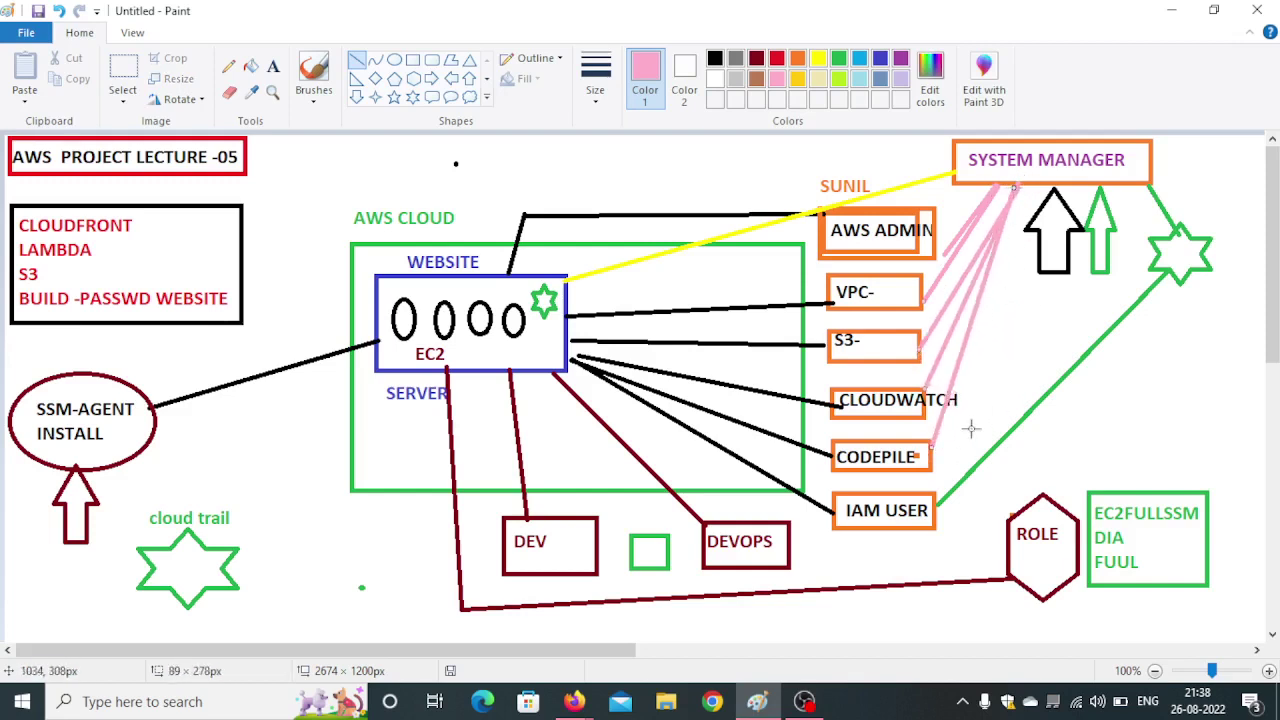
pyautogui.moveTo(934, 500); pyautogui.dragTo(1025, 184)
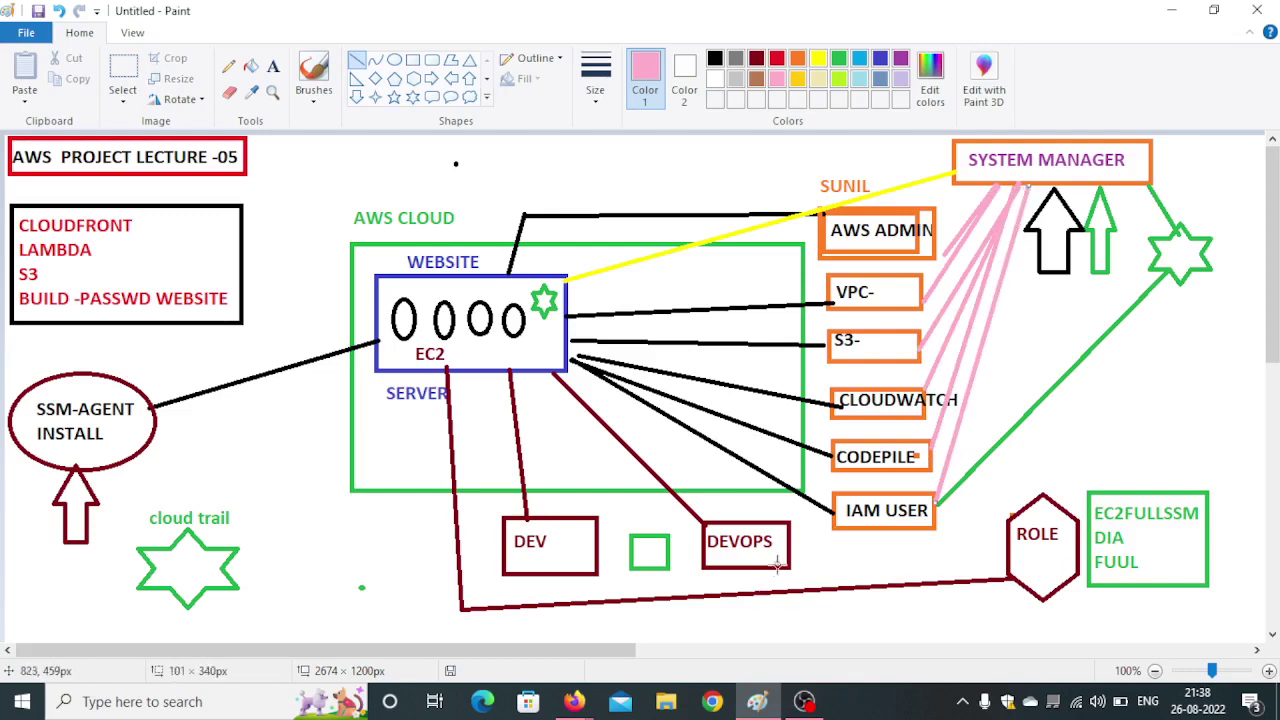